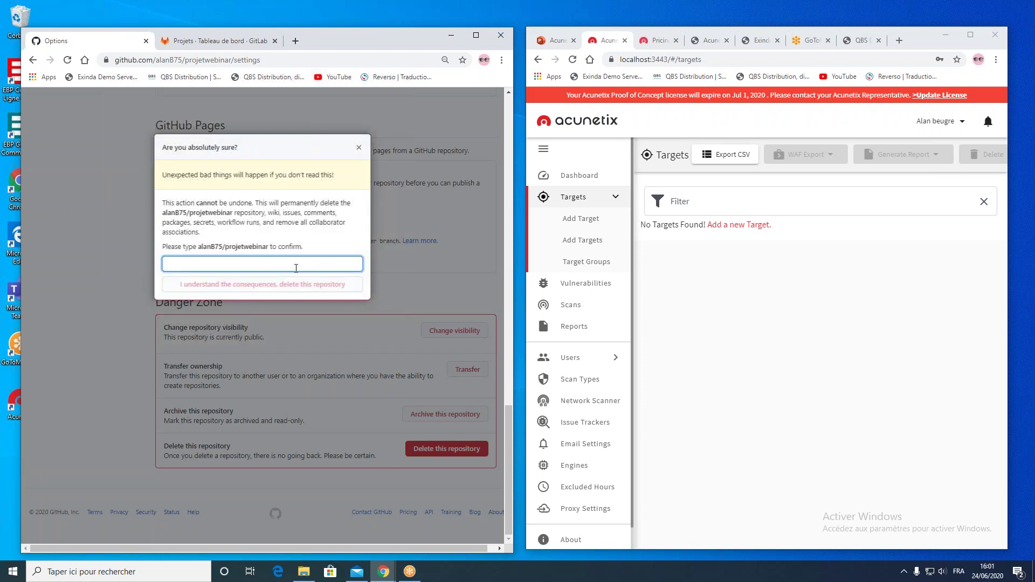
Step: Confirm the permanent deletion of the projetwebinar repository by entering its full owner/repository name
drag(199, 249, 265, 250)
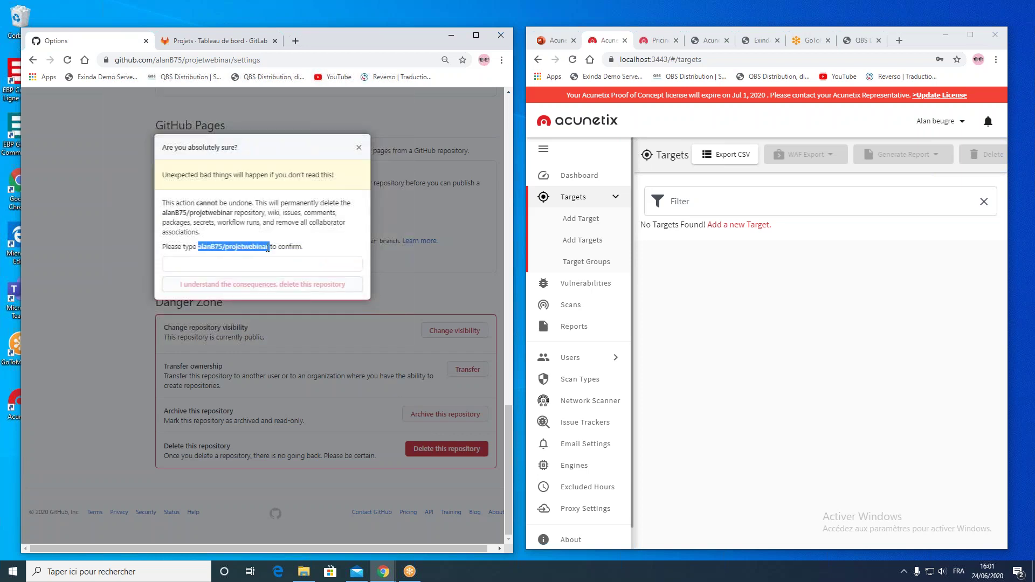
click(264, 263)
text(alanB75/projetwebinar)
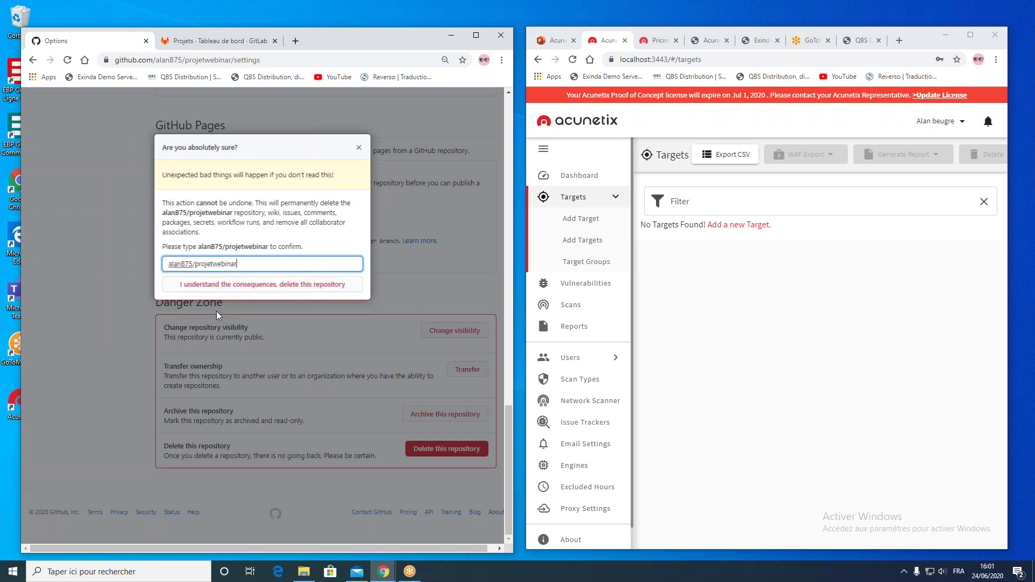
click(224, 289)
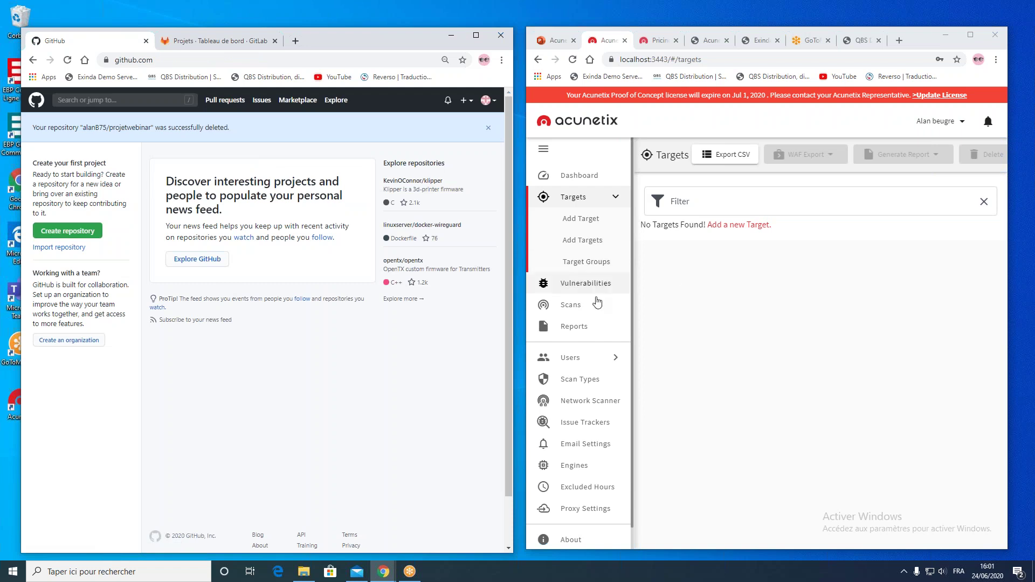
Step: In Acunetix, start configuring a new issue tracker and name it testforwebinar
click(572, 422)
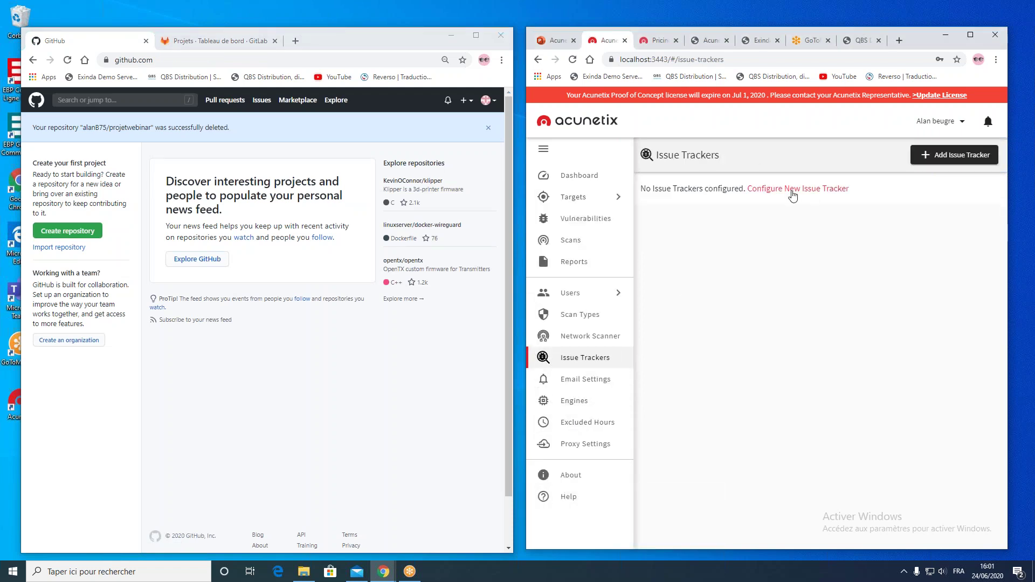
click(791, 190)
click(756, 234)
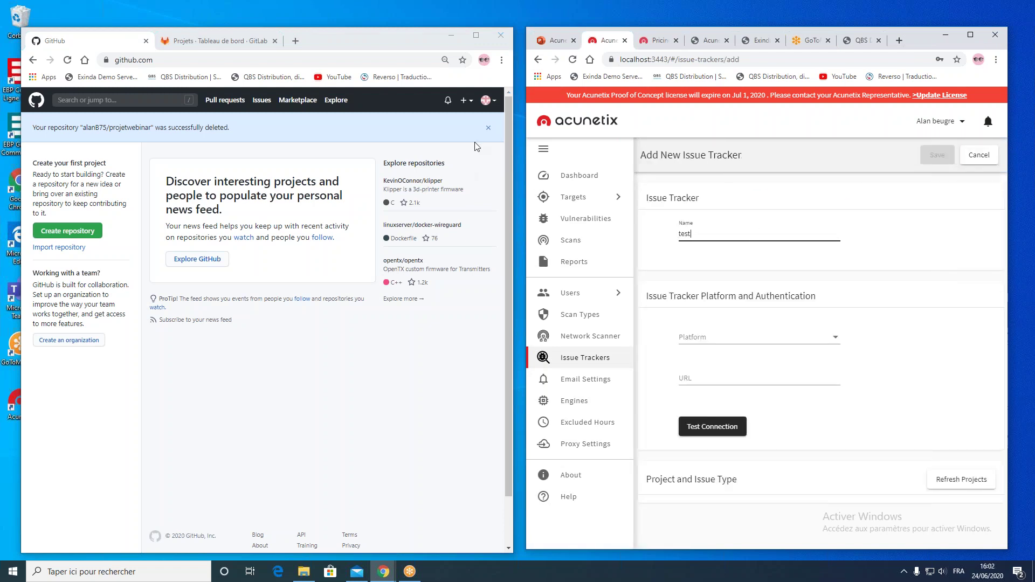
text(testforwebinar)
Step: Set the issue tracker's platform to Github and its authentication to Personal Access Token (PAT)
click(749, 342)
click(750, 346)
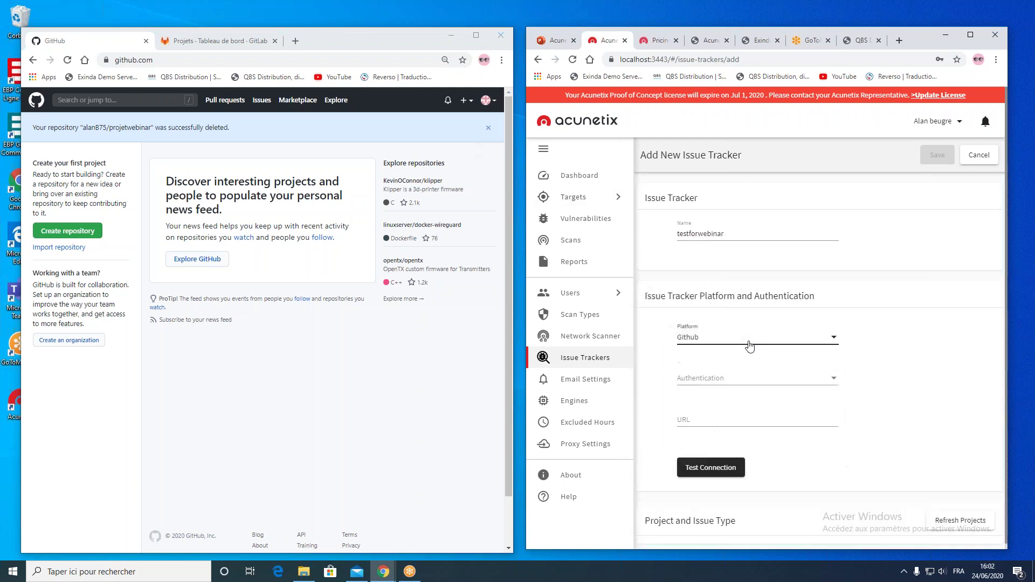
click(706, 380)
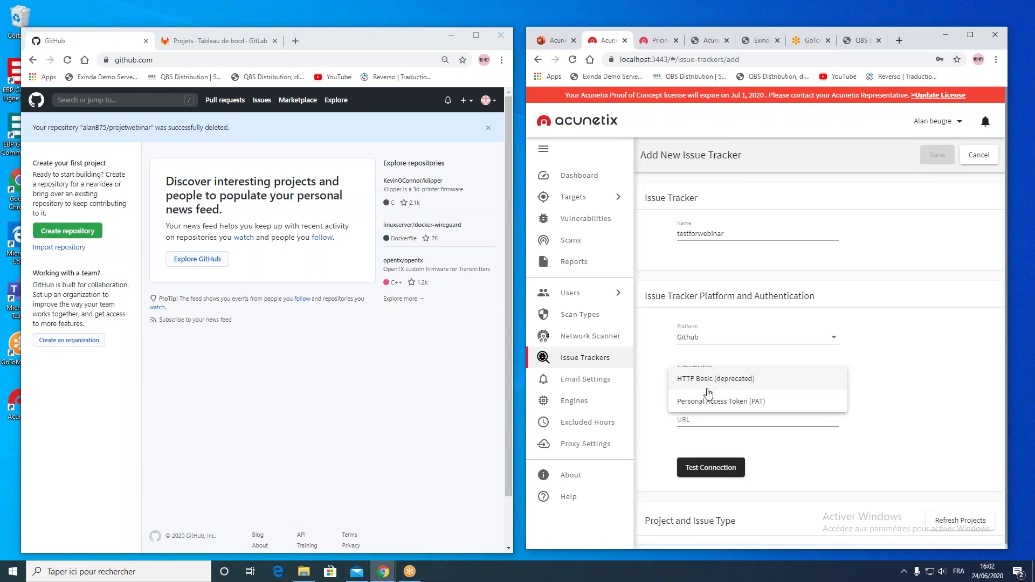
click(712, 401)
click(734, 422)
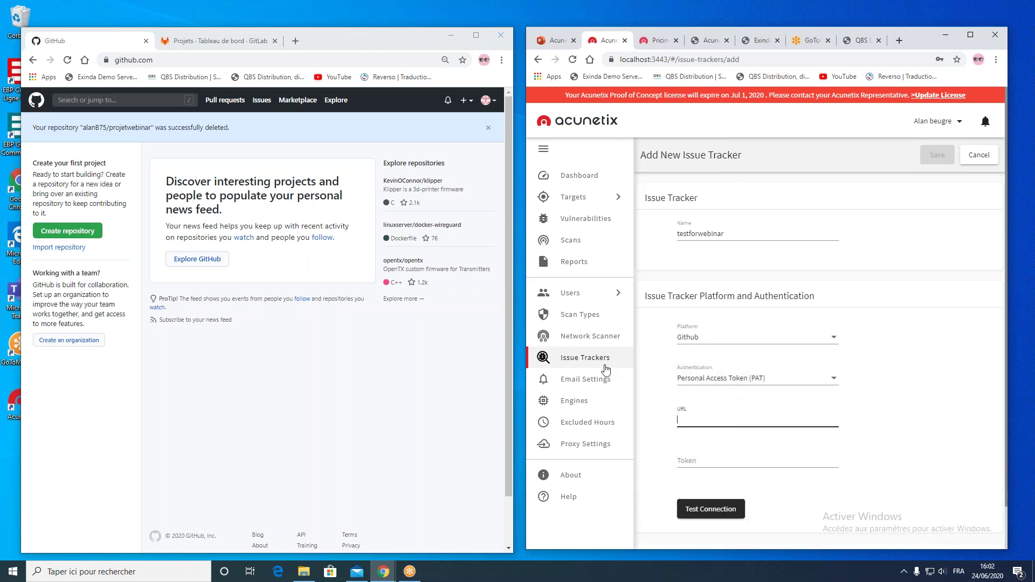
key(super+v)
scroll(770, 283, down, 2)
scroll(770, 283, down, 4)
scroll(770, 283, down, 3)
scroll(767, 279, up, 2)
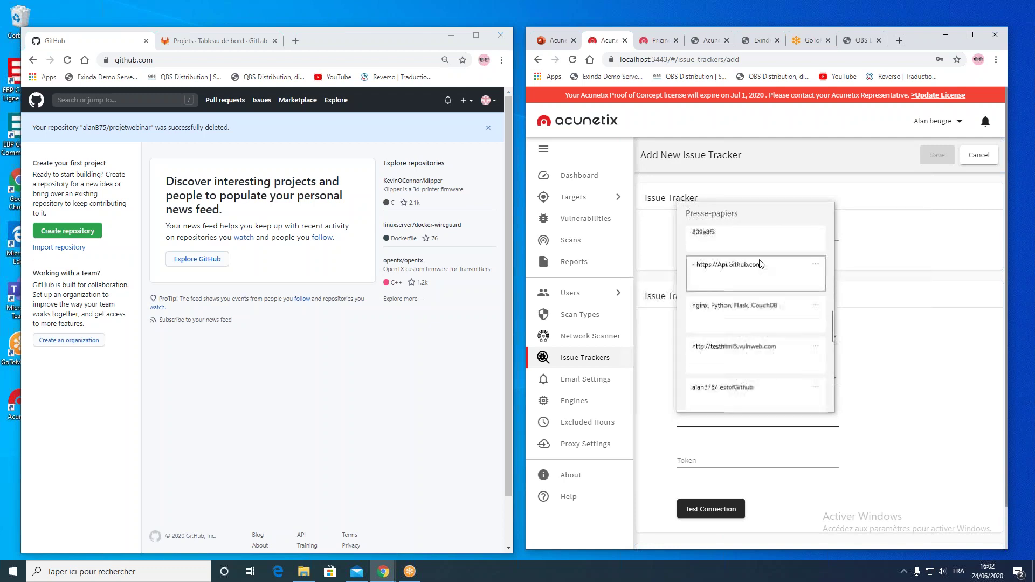
click(760, 277)
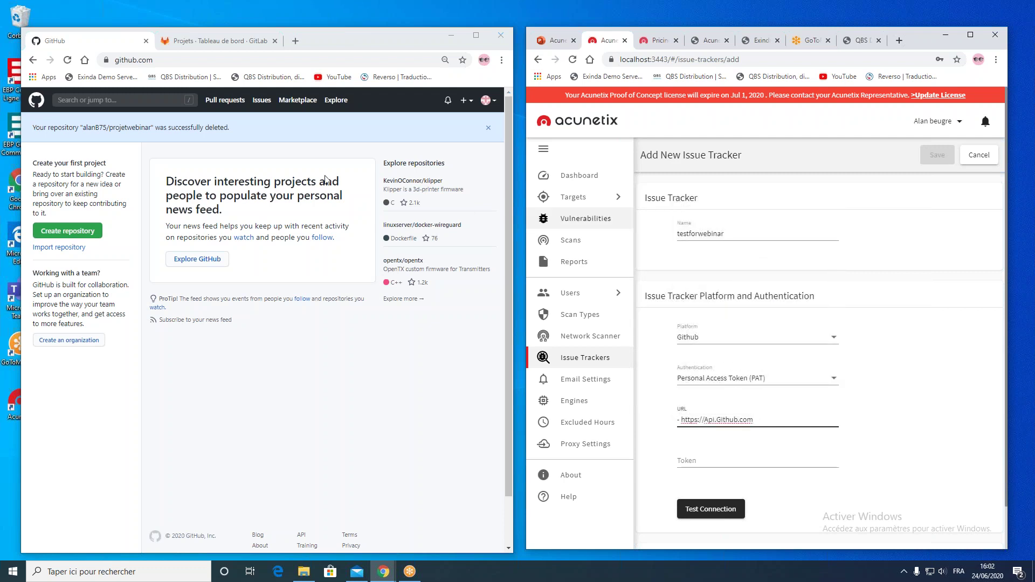
click(153, 60)
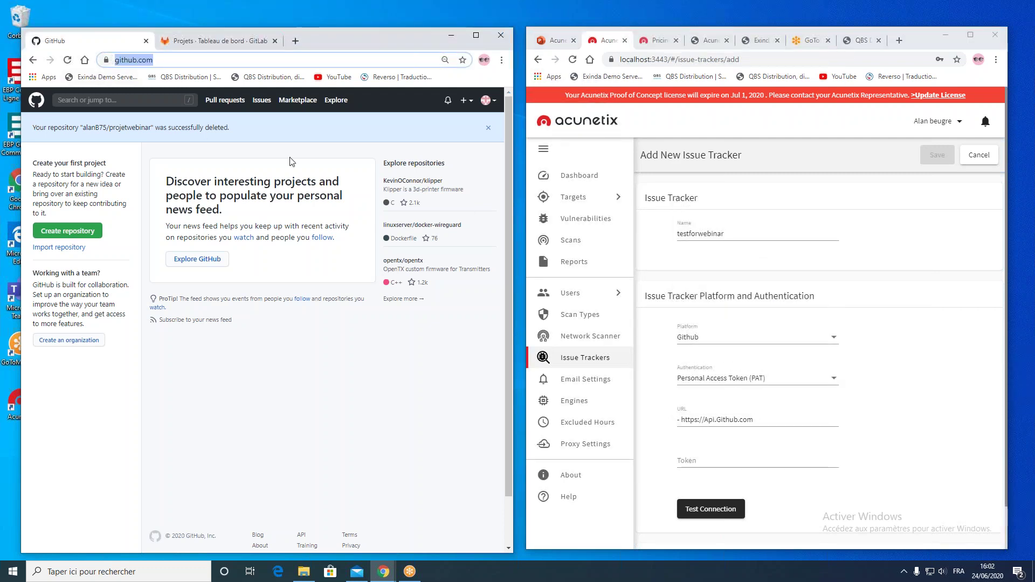
click(684, 422)
key(BackSpace)
key(BackSpace)
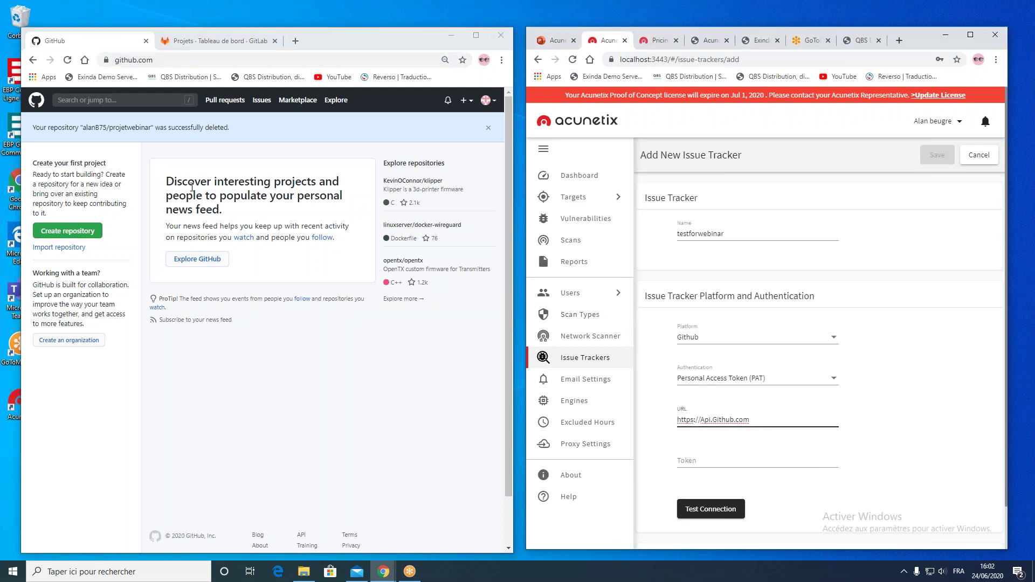
Step: In GitHub, create a new public repository named pROJETWEBINAR
click(62, 232)
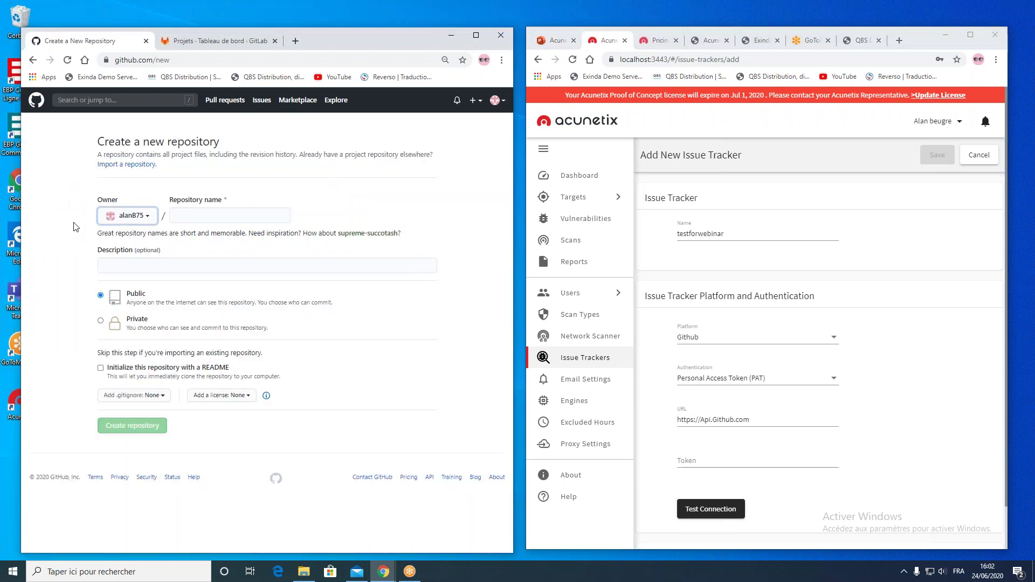
click(193, 222)
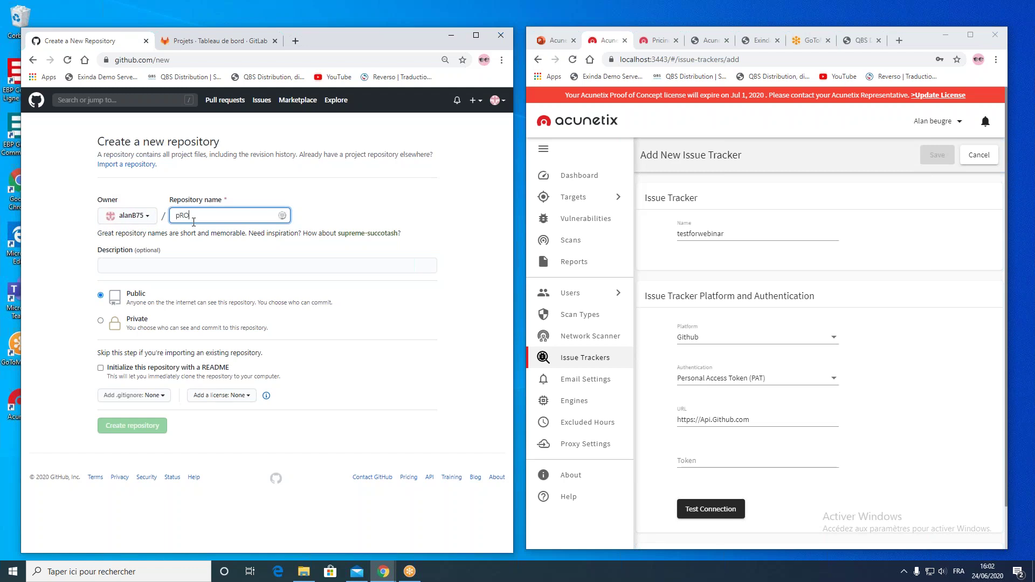
text(JETWEBINAR)
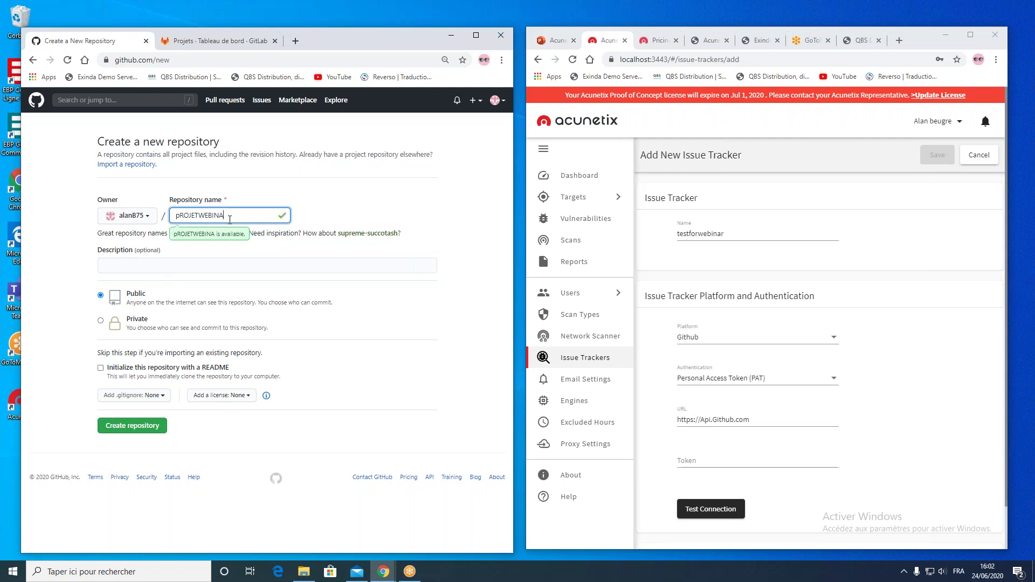
click(133, 427)
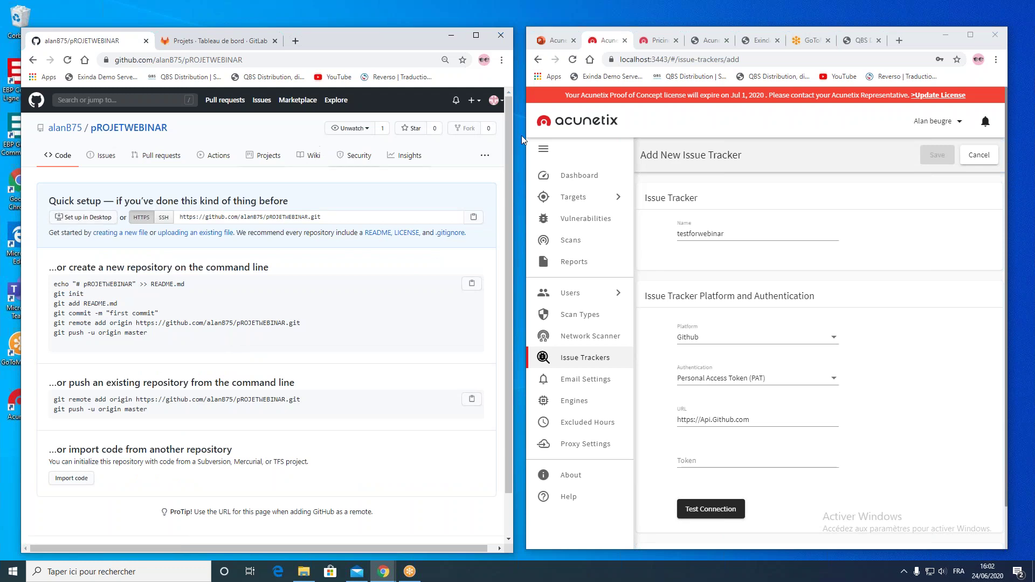
Step: Open the list of personal access tokens in the GitHub account's developer settings
click(494, 100)
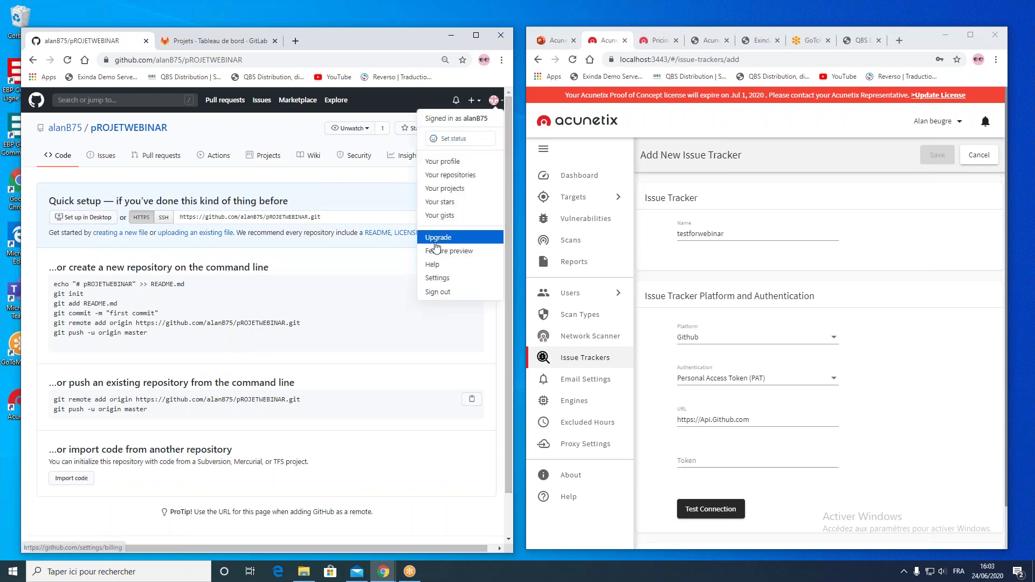
click(437, 277)
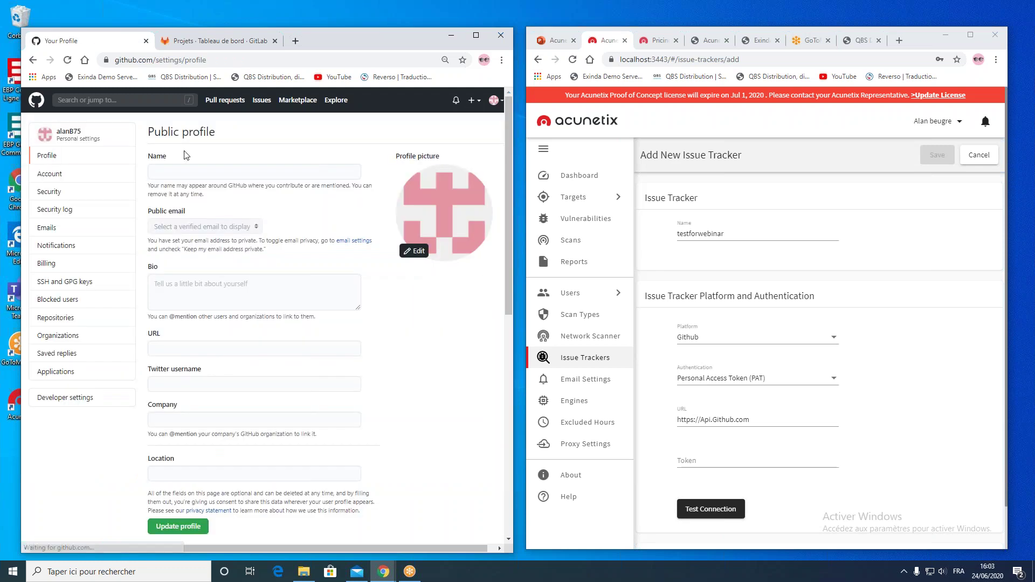
click(92, 399)
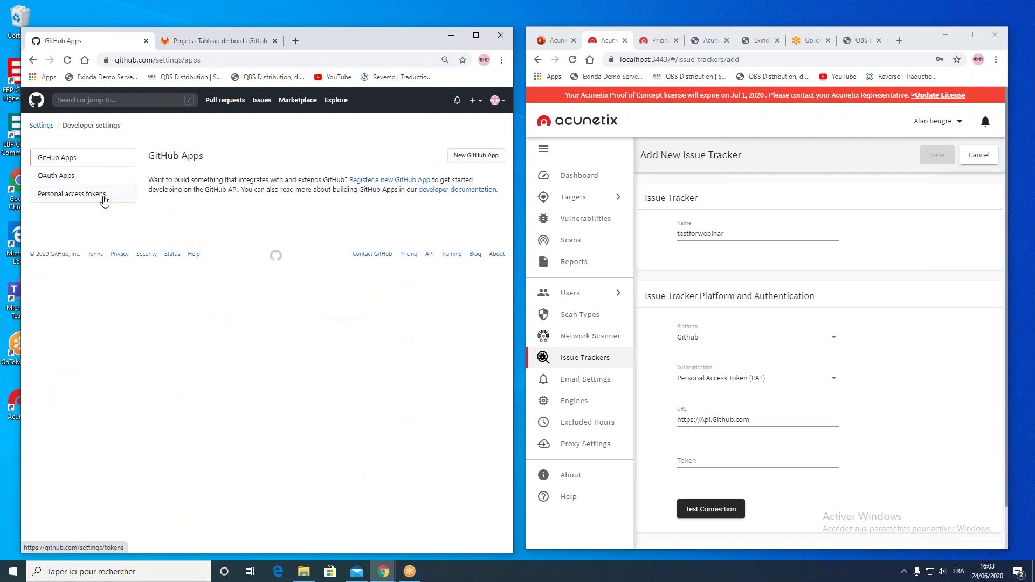
click(104, 200)
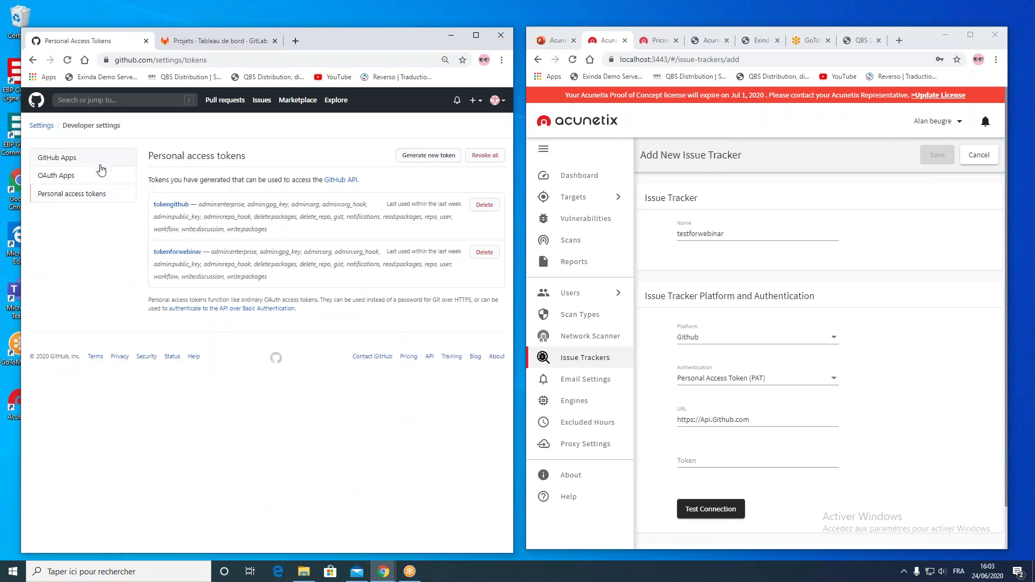
Step: Delete the existing personal access tokens tokengithub and tokenforwebinar
click(485, 205)
click(346, 242)
click(485, 205)
click(347, 239)
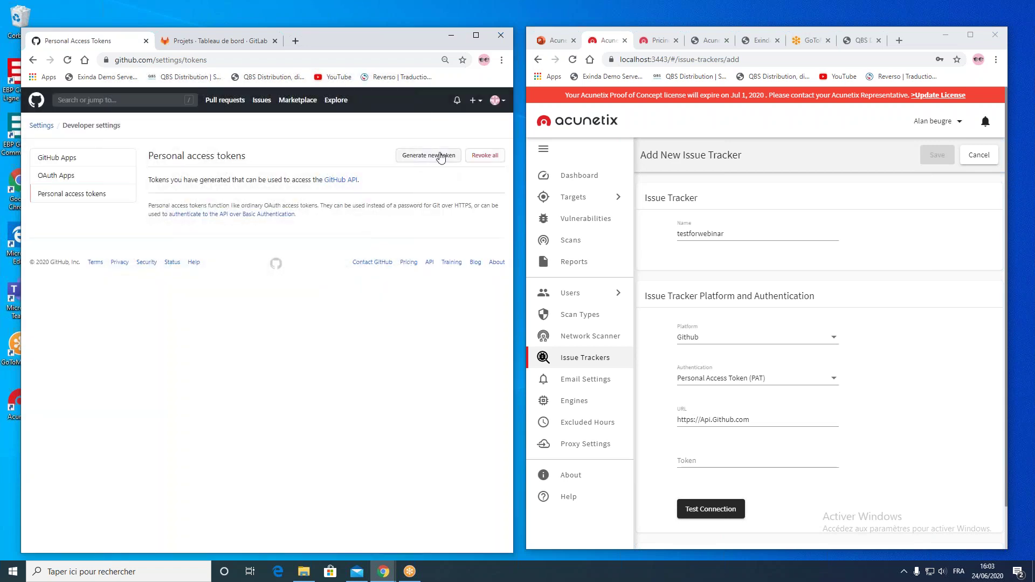
Step: Start a new personal access token with the note TokenWeb
click(441, 157)
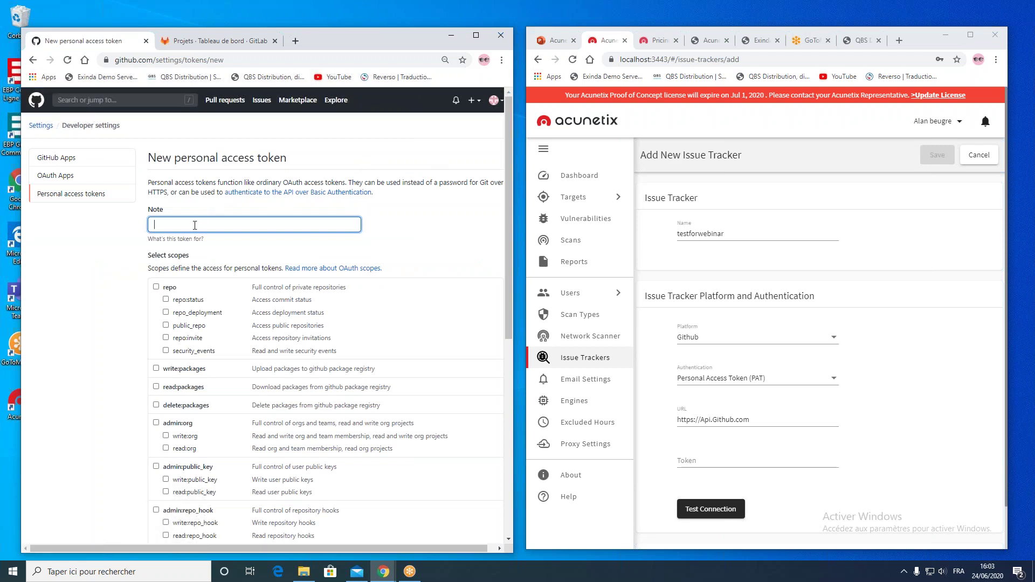
click(197, 221)
text(TES)
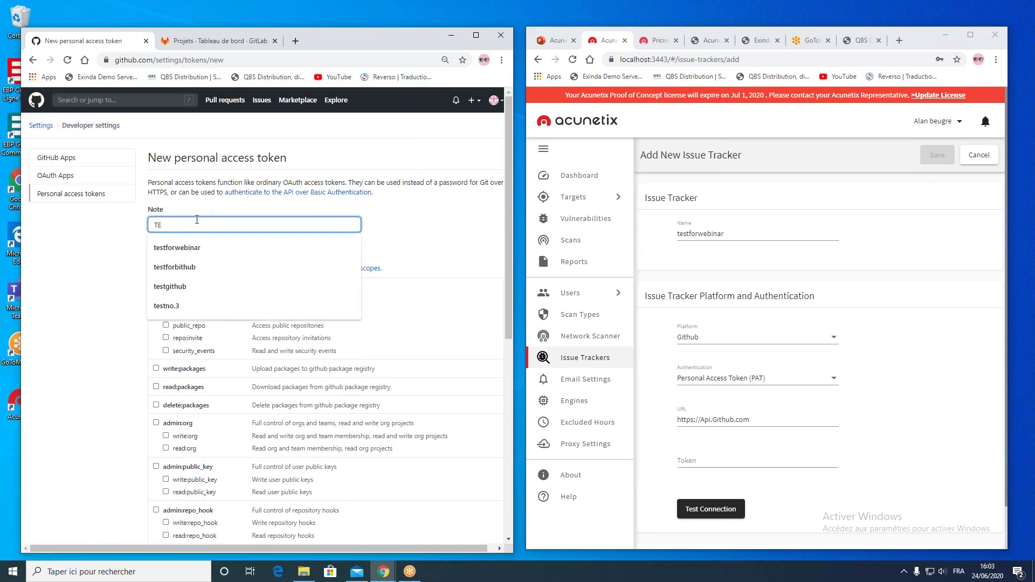
key(BackSpace)
key(BackSpace)
text(t)
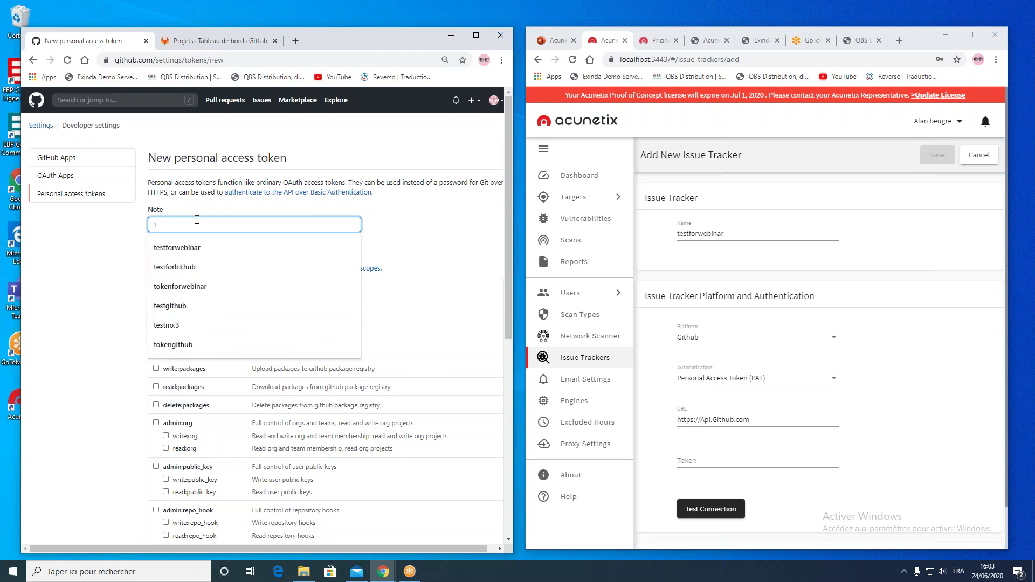
key(BackSpace)
text(Toke)
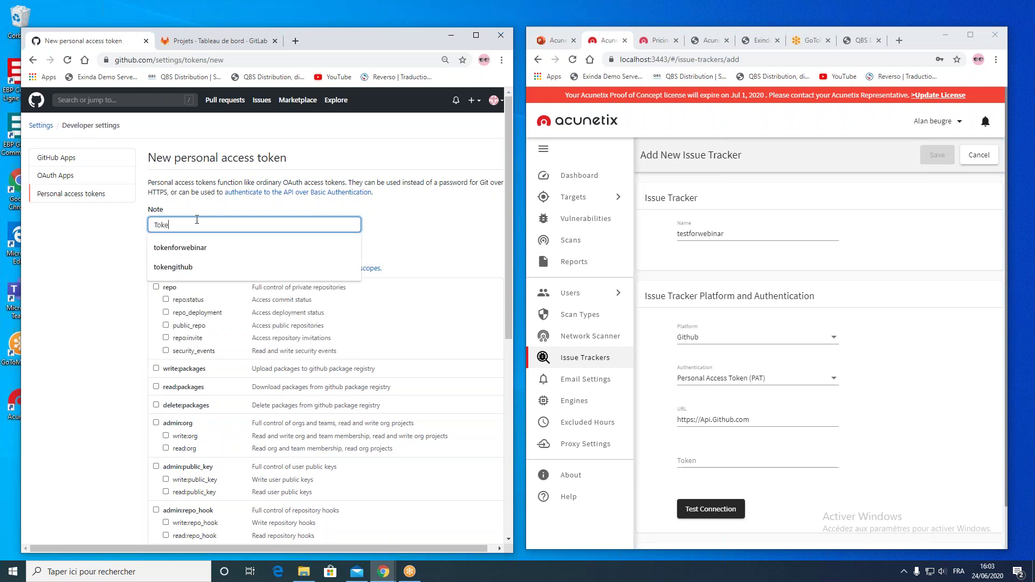
text(nWeb)
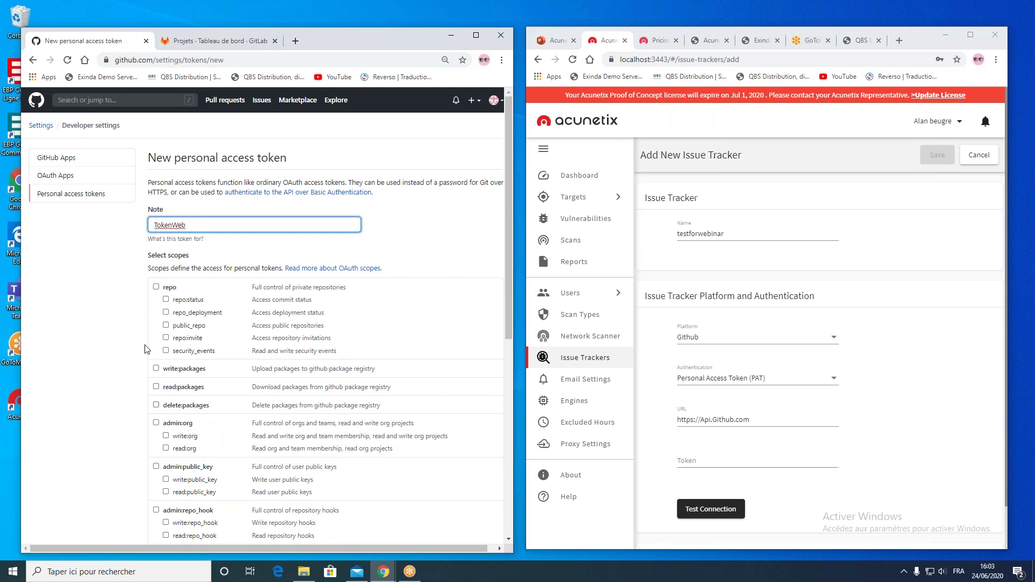
Step: Grant the new token all available scopes, from repo through admin:gpg_key, and generate it
click(156, 287)
scroll(157, 289, down, 3)
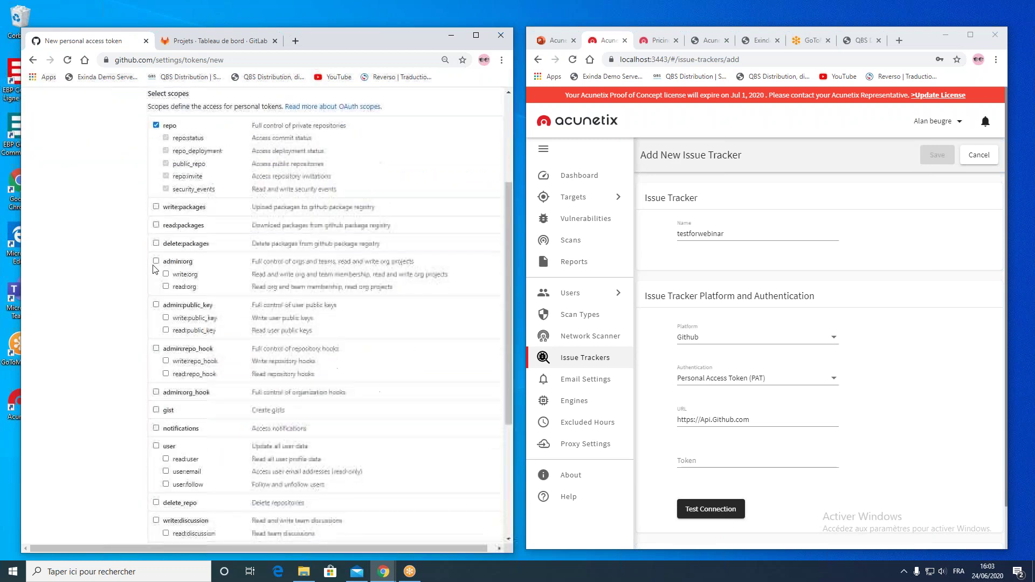
click(156, 206)
click(155, 225)
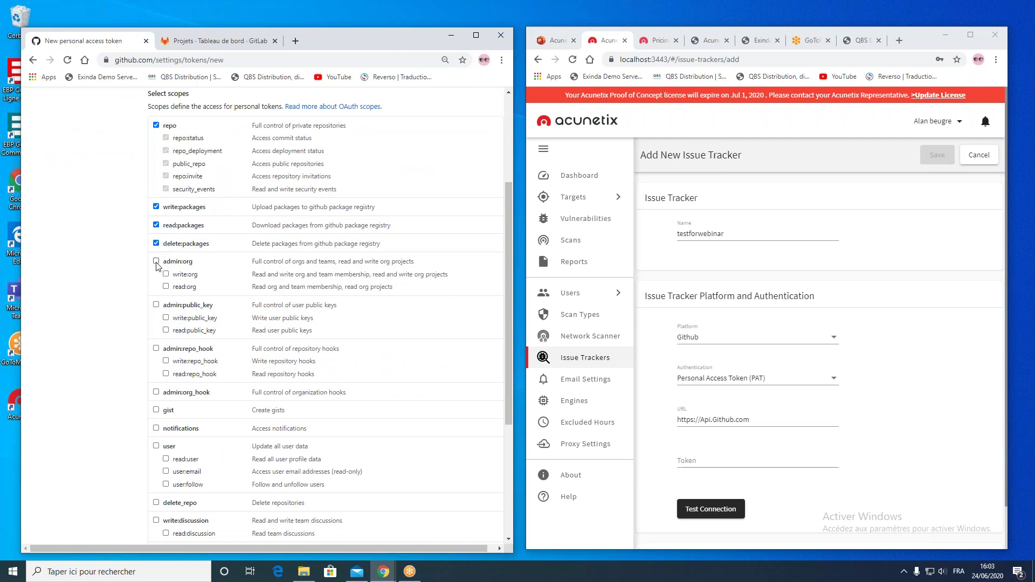
click(155, 261)
scroll(160, 167, down, 3)
click(156, 143)
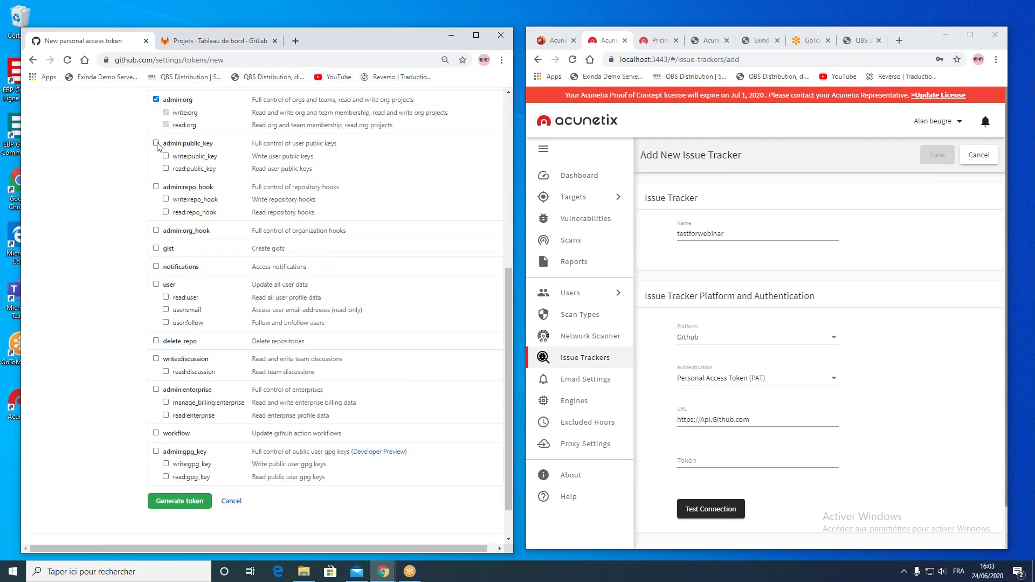
click(156, 187)
click(155, 231)
click(156, 248)
click(156, 266)
click(156, 286)
click(155, 341)
click(157, 359)
click(156, 389)
click(155, 433)
click(157, 452)
click(175, 502)
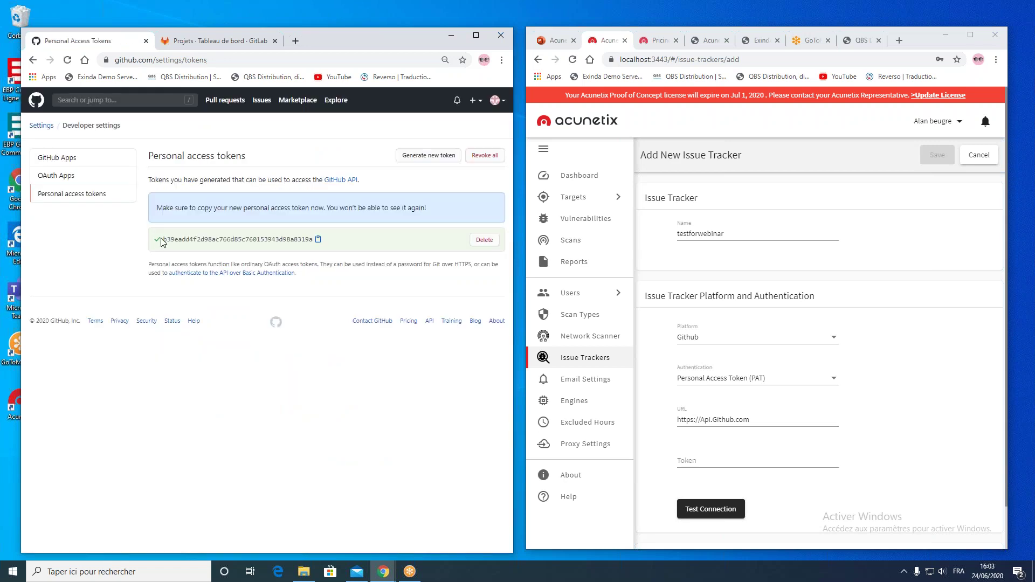
Step: Copy the generated access token into the Acunetix issue tracker's Token field and test the connection
drag(163, 238, 316, 239)
click(185, 238)
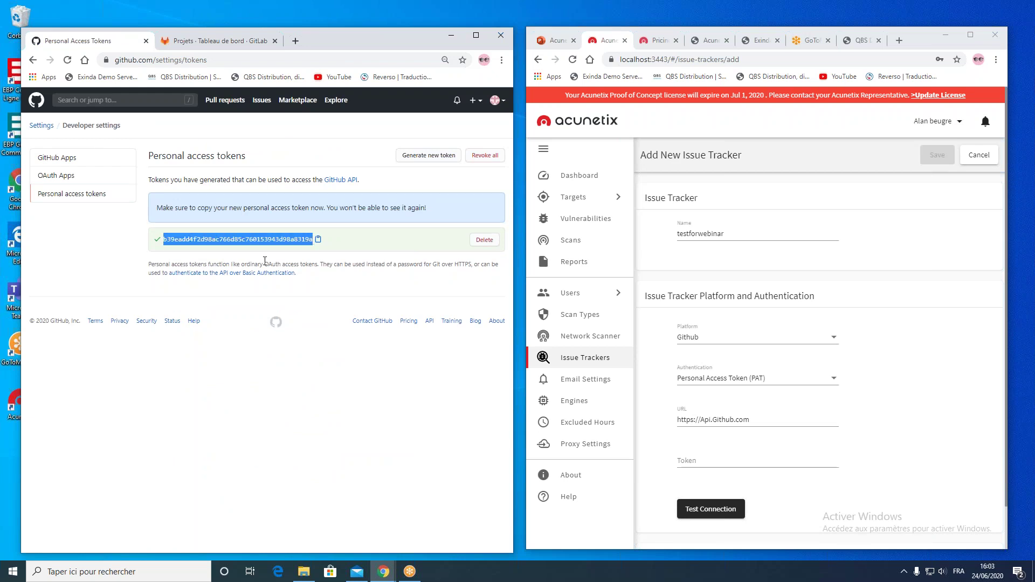
click(706, 460)
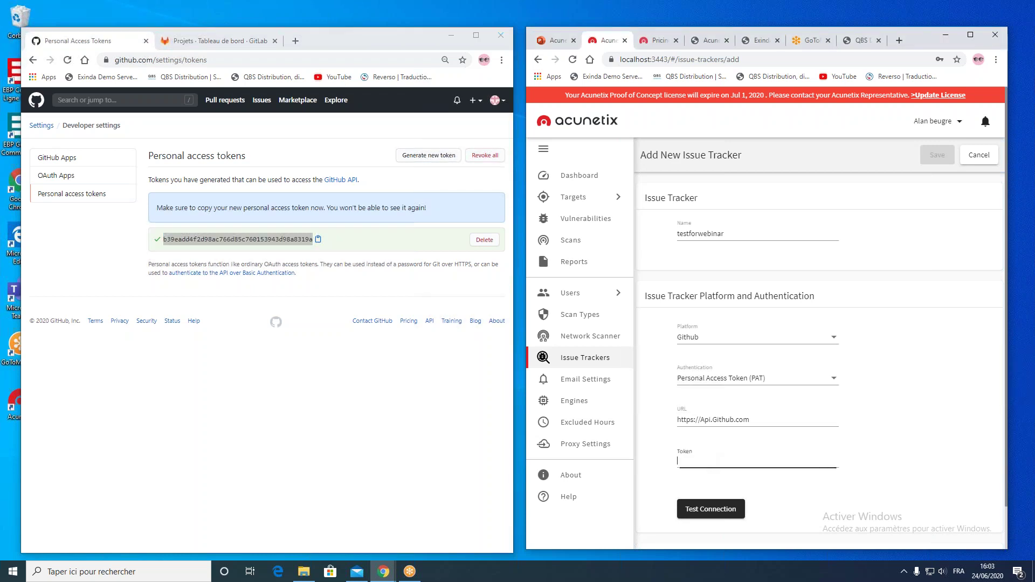
key(ctrl+v)
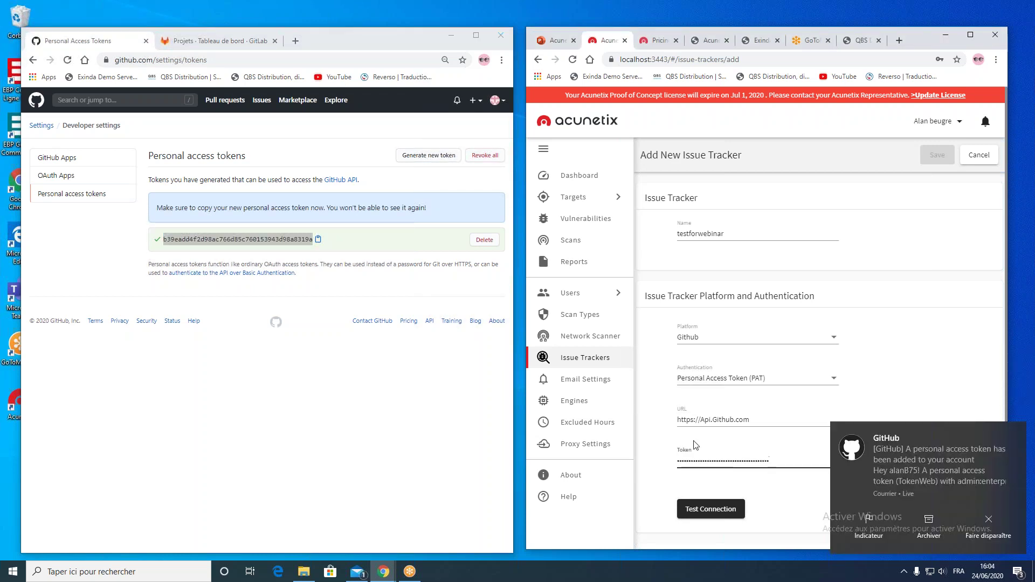
click(1014, 432)
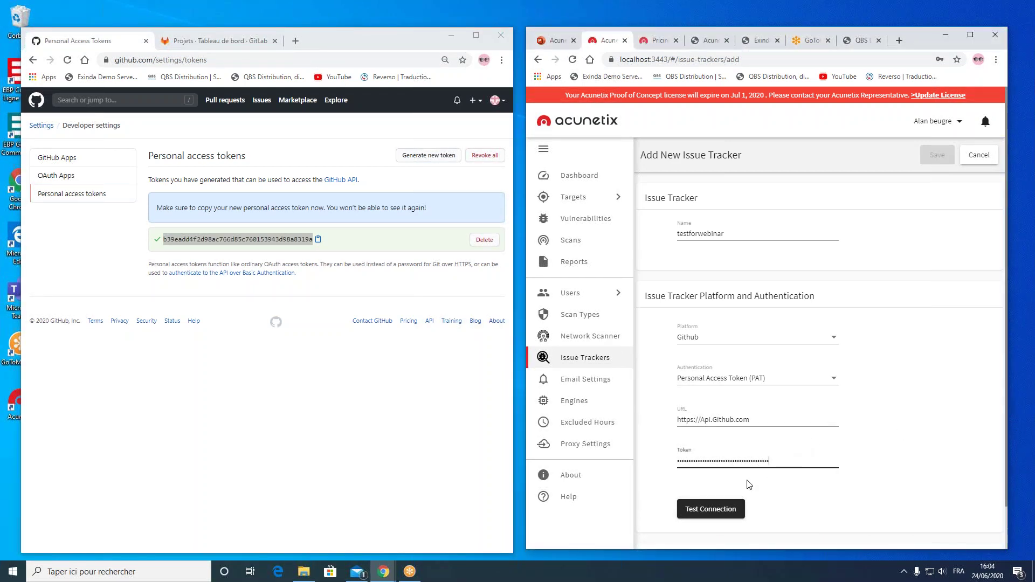
click(734, 506)
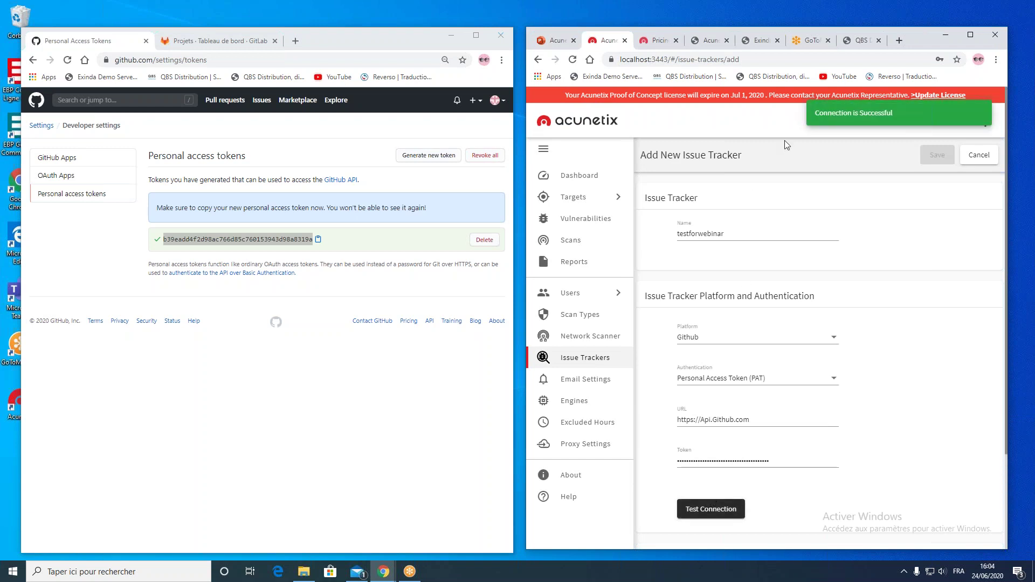
Step: Set the issue tracker's project to pROJETWEBINAR and its issue type to bug, and save the tracker
scroll(749, 416, down, 2)
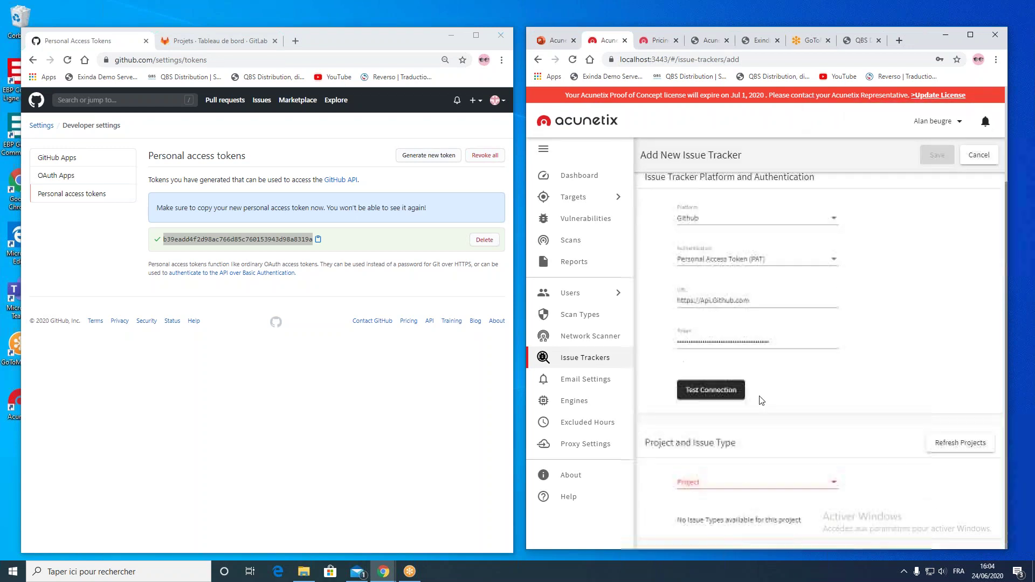
click(825, 485)
click(732, 485)
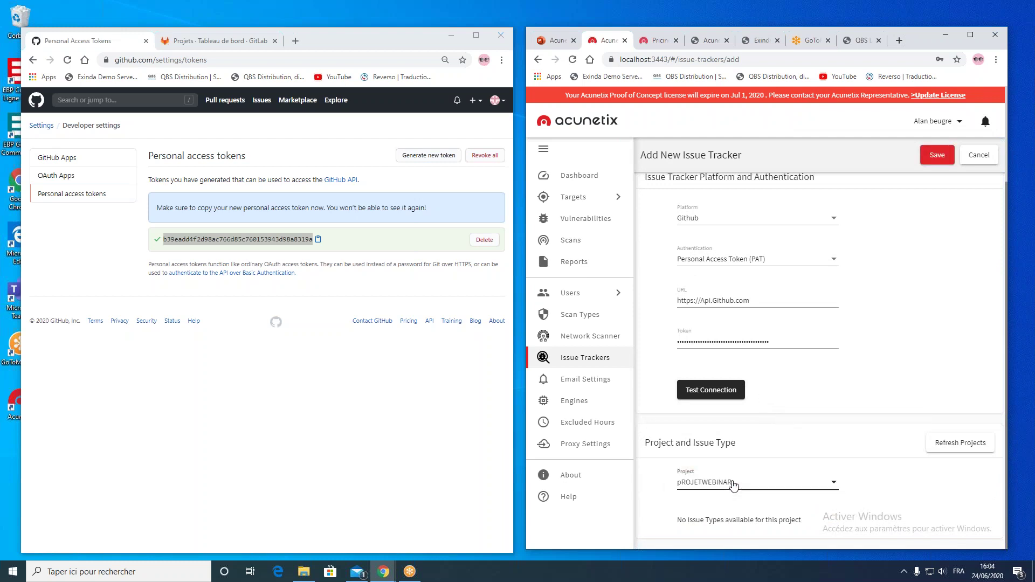
scroll(798, 480, down, 1)
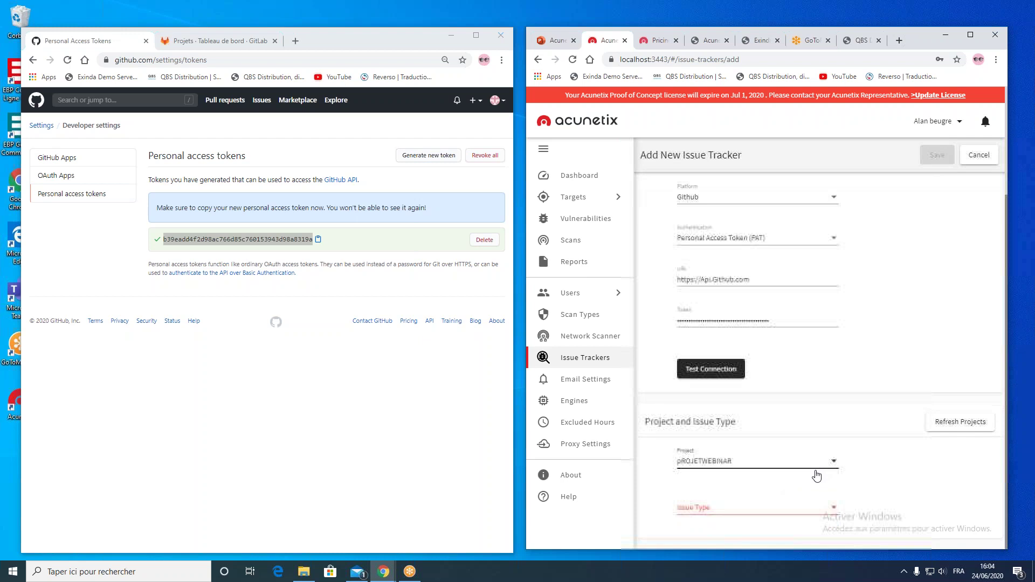
click(817, 511)
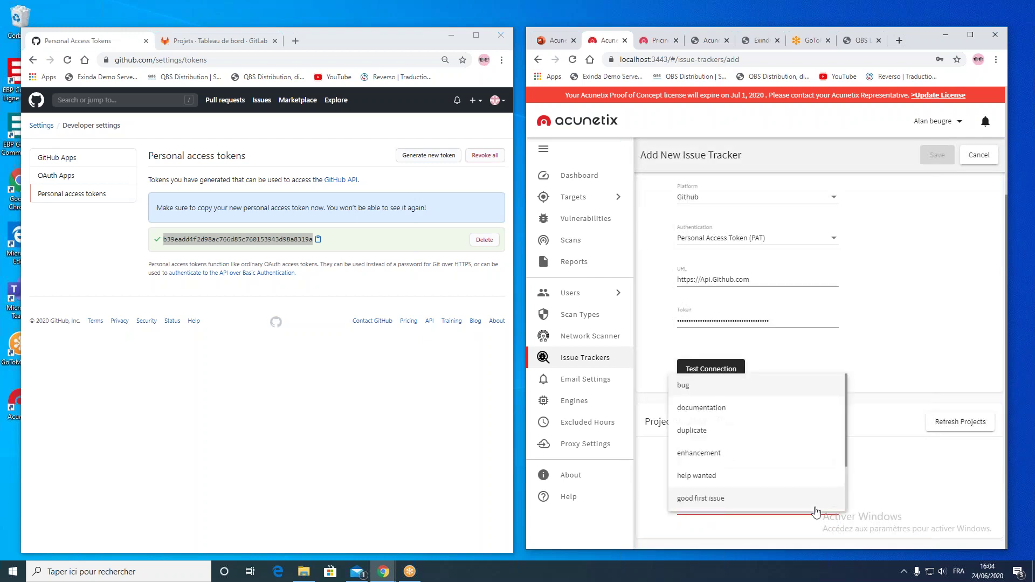
click(733, 385)
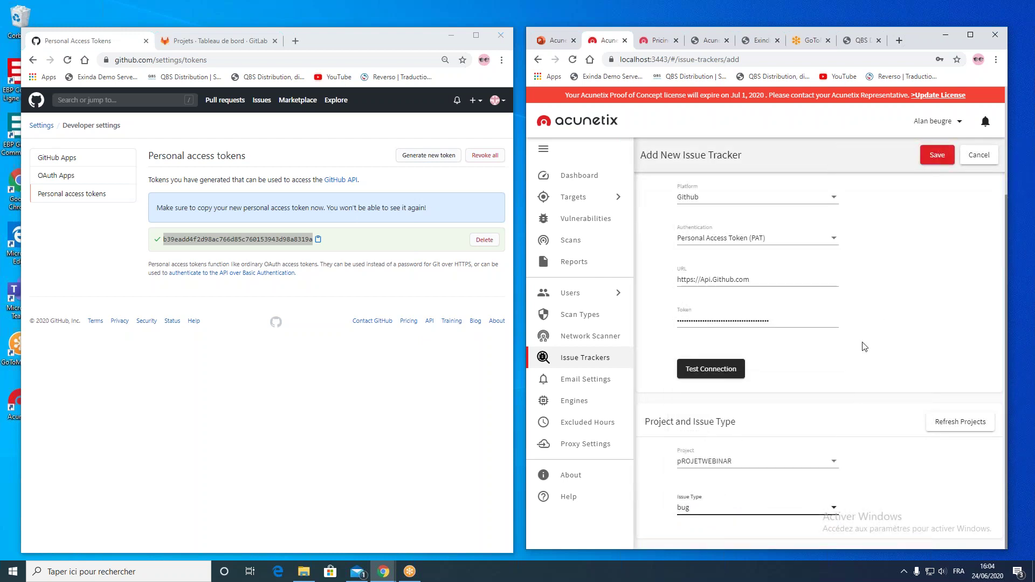
click(937, 154)
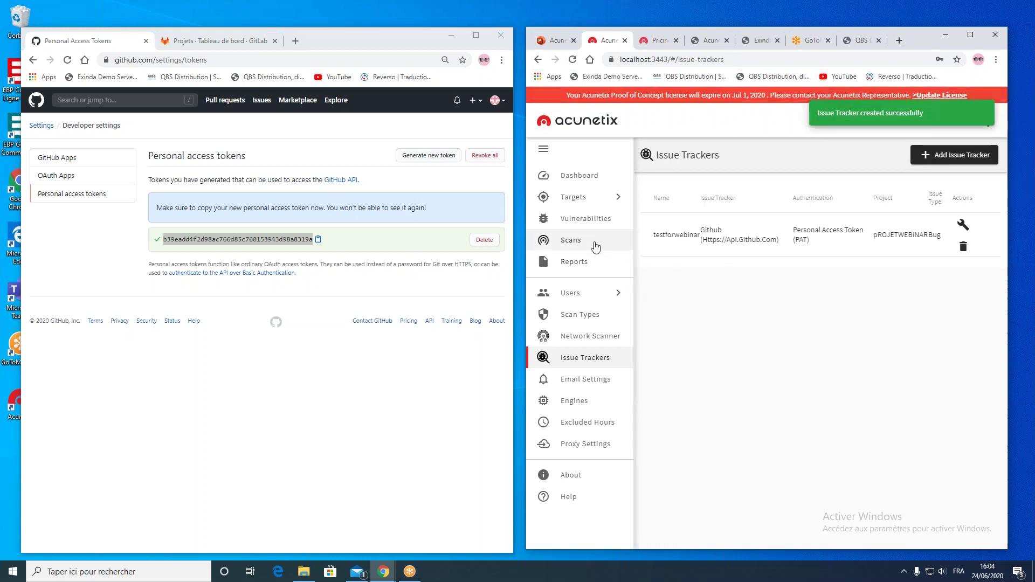
click(573, 203)
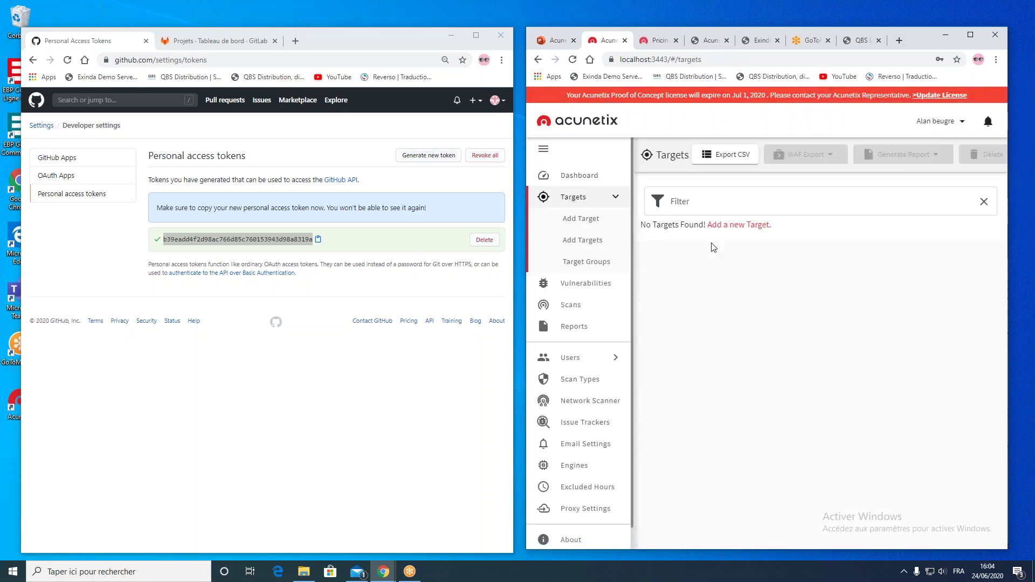
click(734, 225)
click(695, 44)
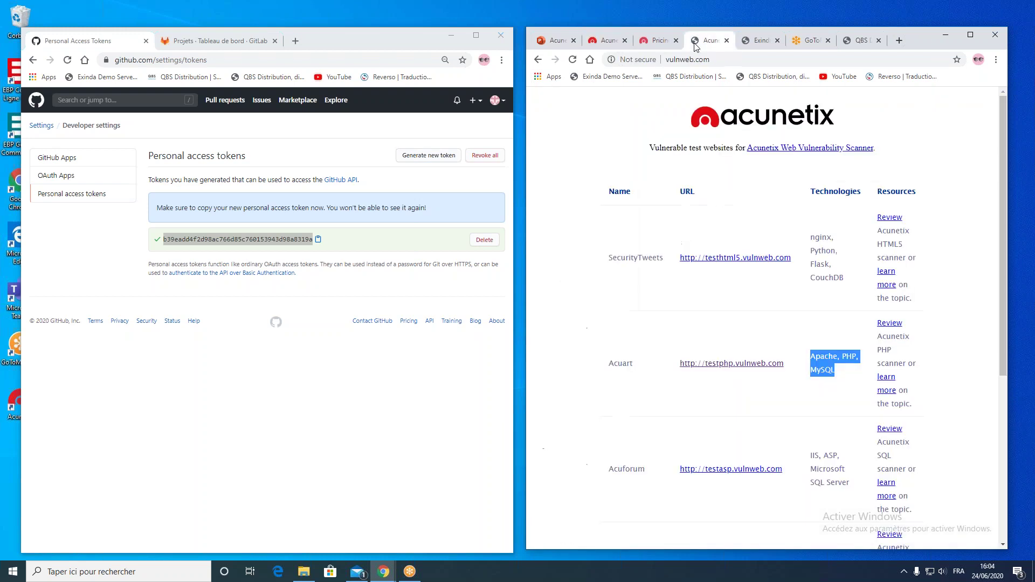
drag(668, 361, 783, 360)
key(ctrl+c)
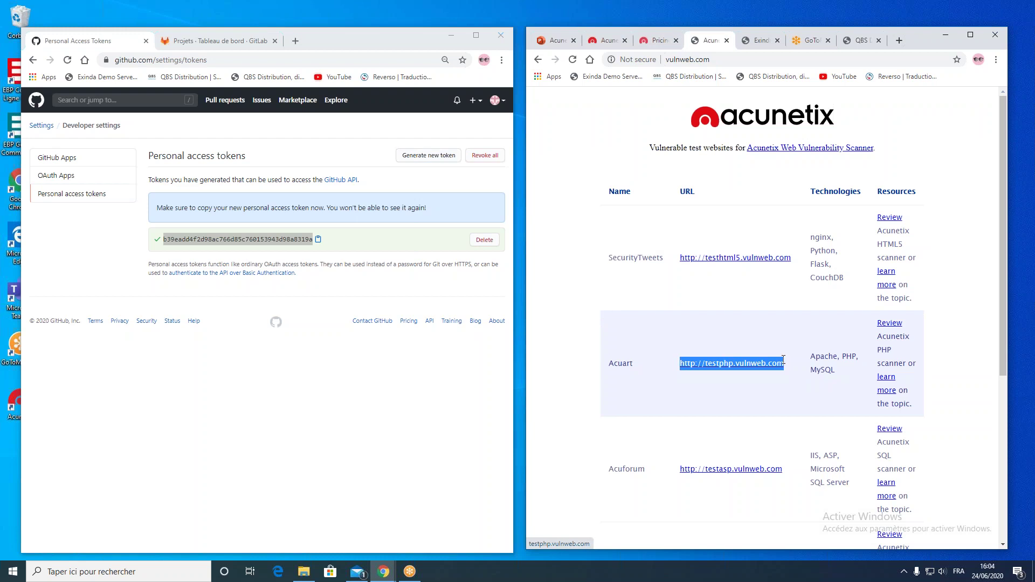
click(597, 43)
click(672, 242)
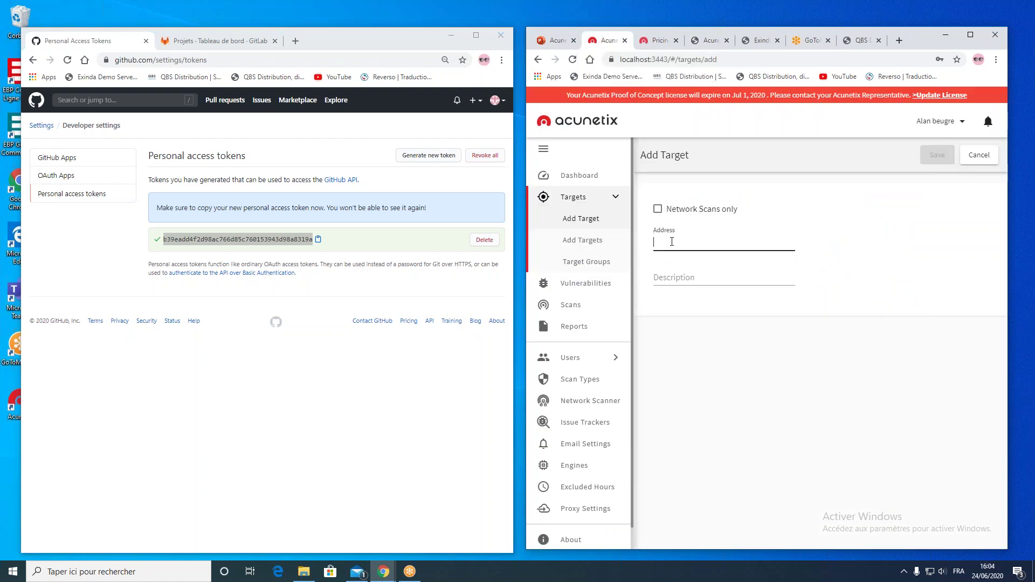
key(ctrl+v)
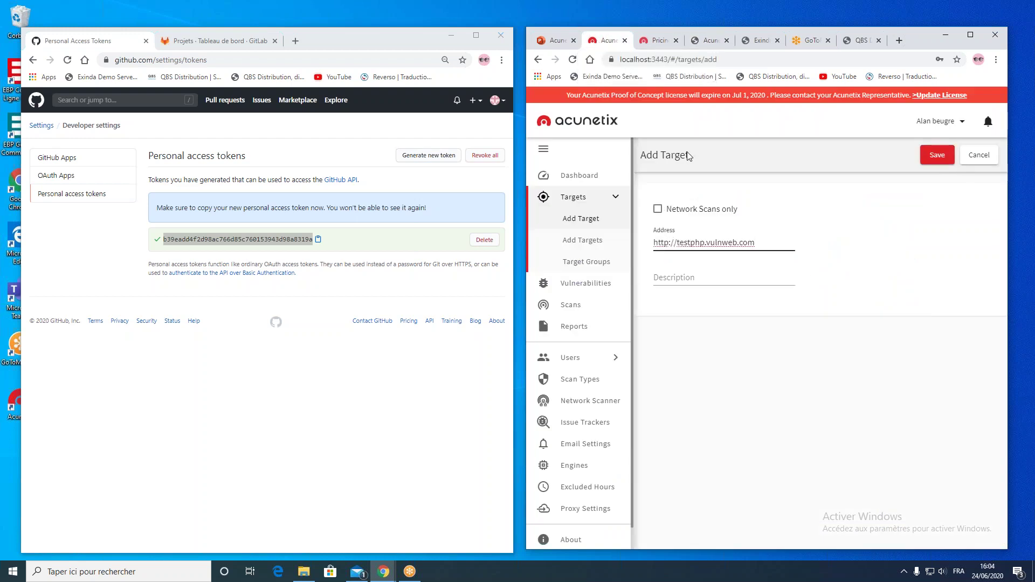
Step: Copy the Acuart technologies "Apache, PHP, MySQL" from vulnweb.com into the target's description and save the target
click(698, 36)
drag(811, 355, 836, 372)
key(ctrl+c)
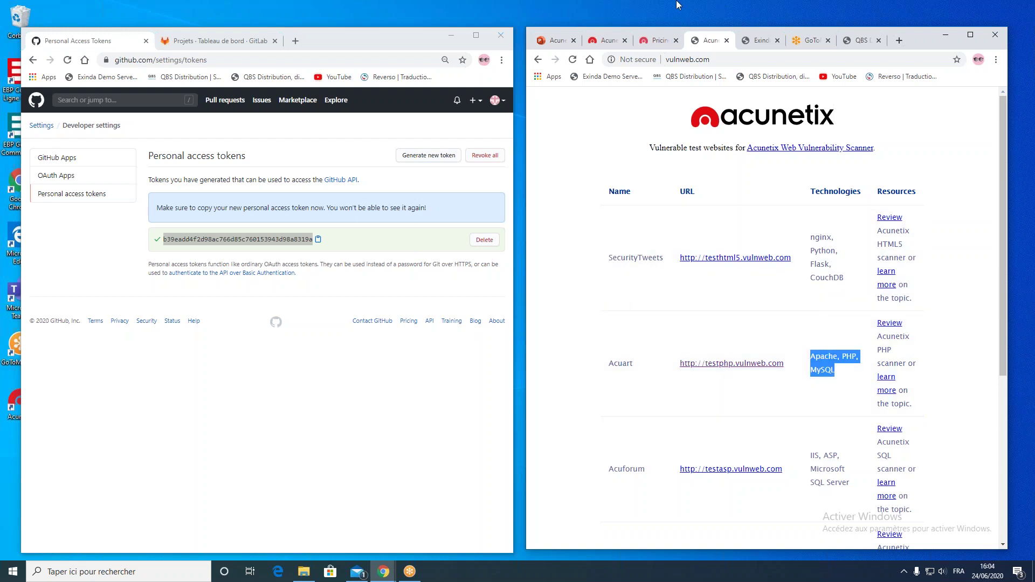
click(614, 41)
click(669, 277)
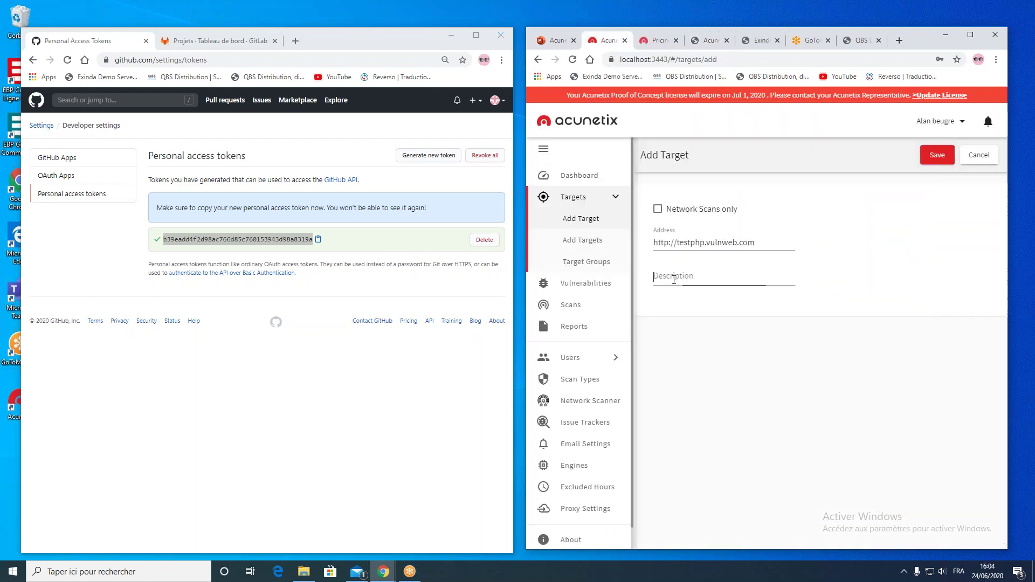
key(ctrl+v)
click(940, 155)
Step: Try to assign the testforwebinar issue tracker in the target's advanced settings, and check its entry in the issue tracker list
scroll(790, 311, down, 10)
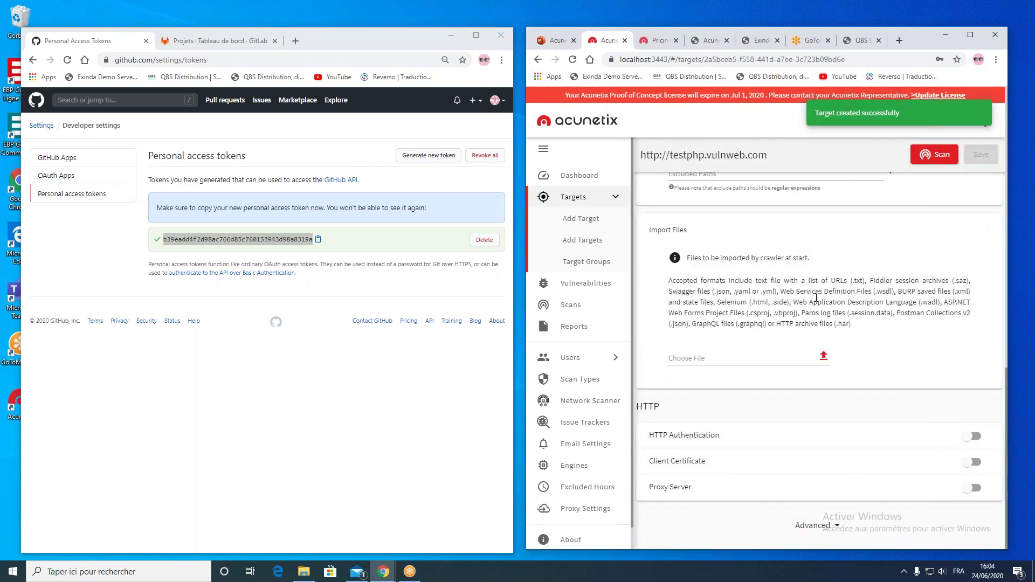
click(803, 522)
scroll(792, 487, down, 2)
scroll(792, 487, down, 5)
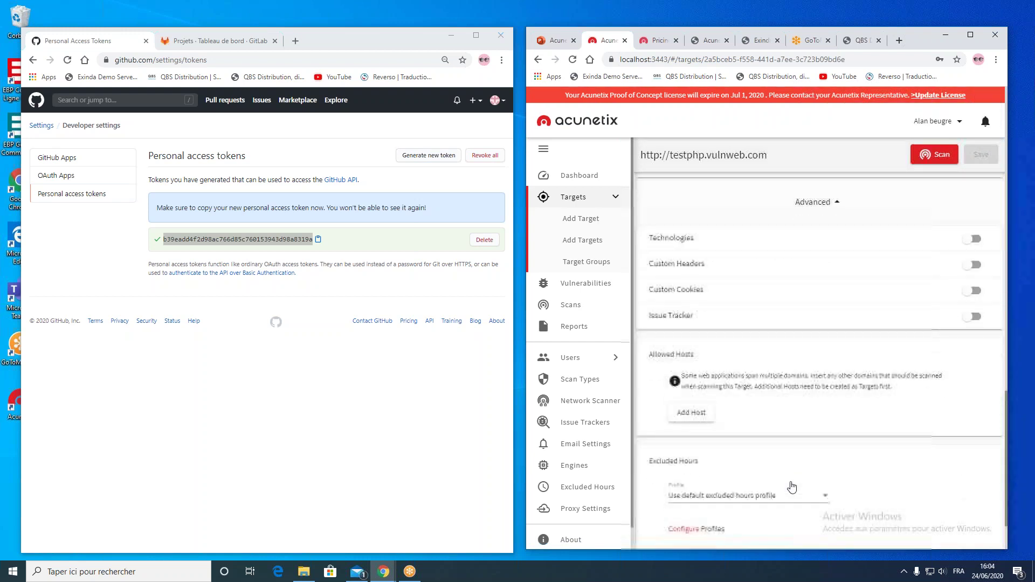
click(958, 320)
click(814, 368)
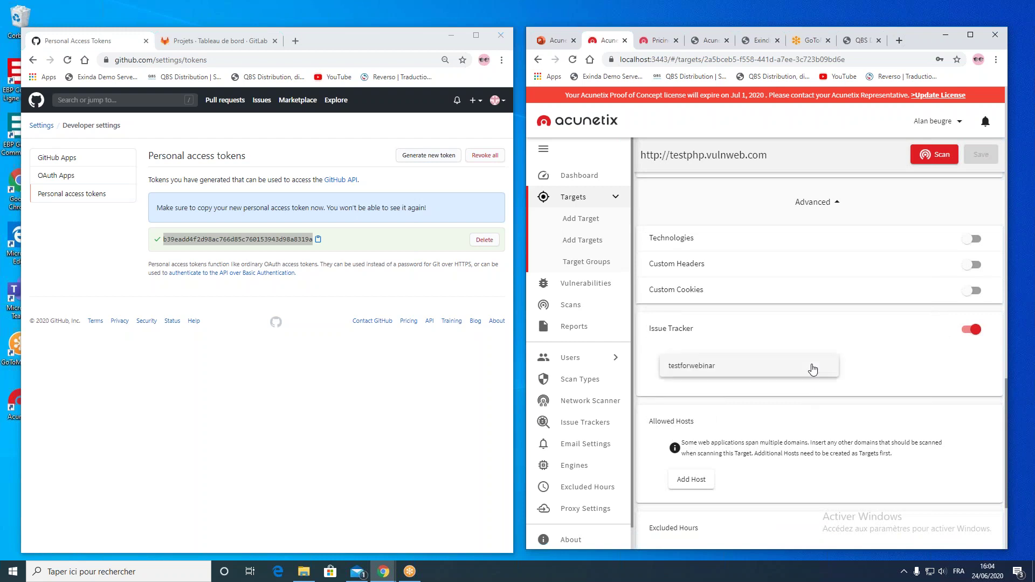
click(751, 373)
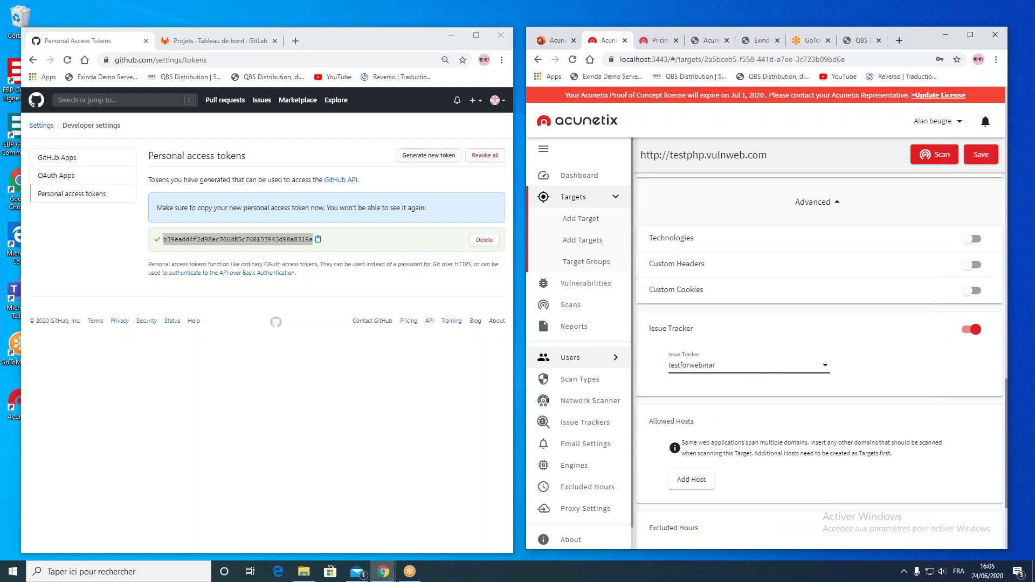
click(583, 428)
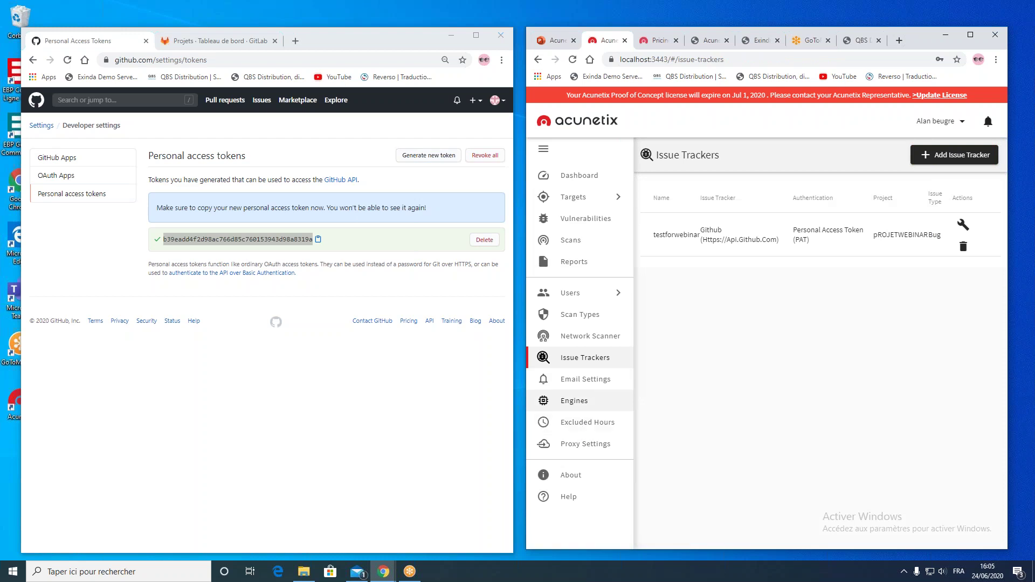
drag(703, 236, 652, 236)
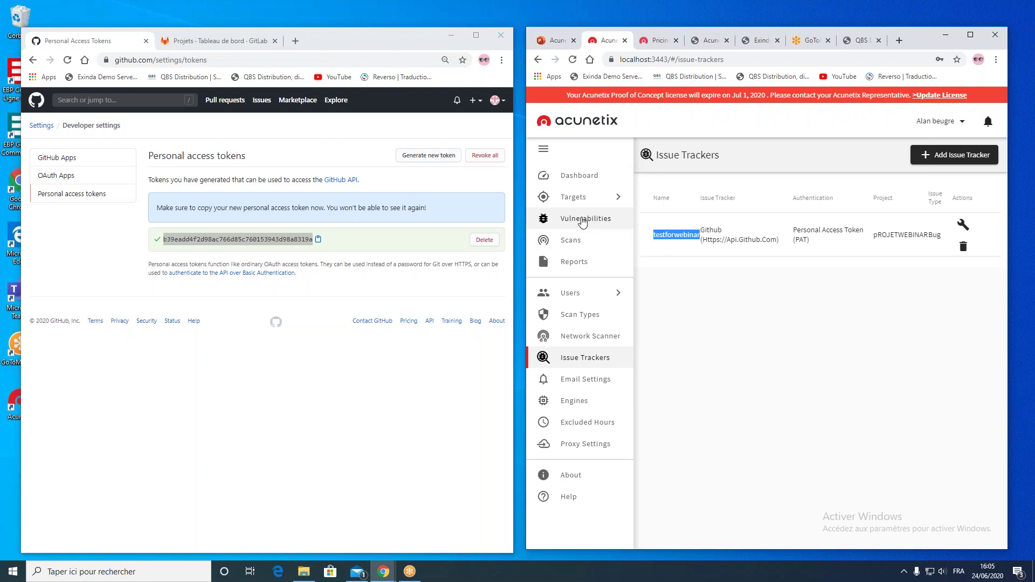
click(577, 198)
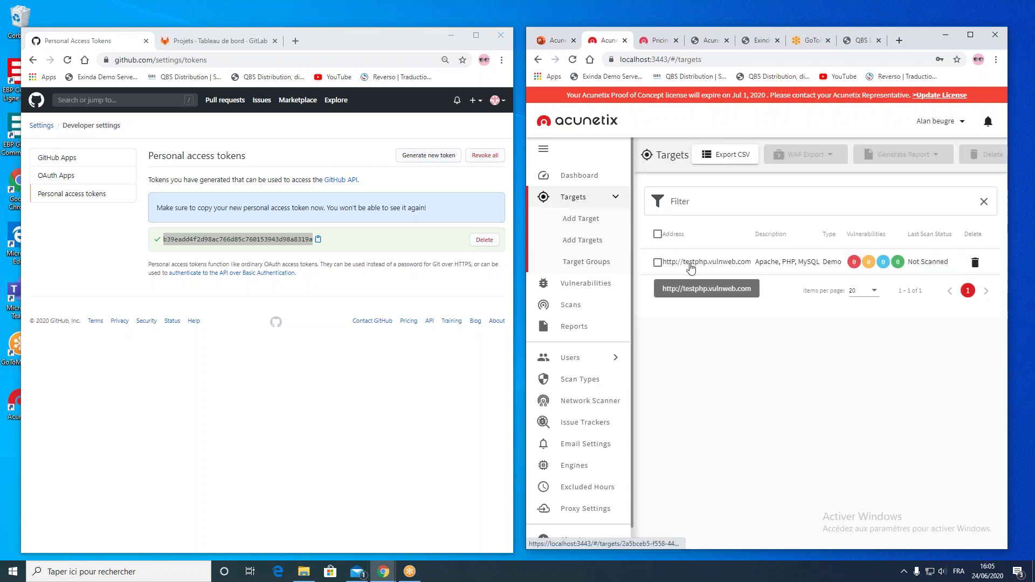
click(691, 264)
scroll(820, 350, down, 10)
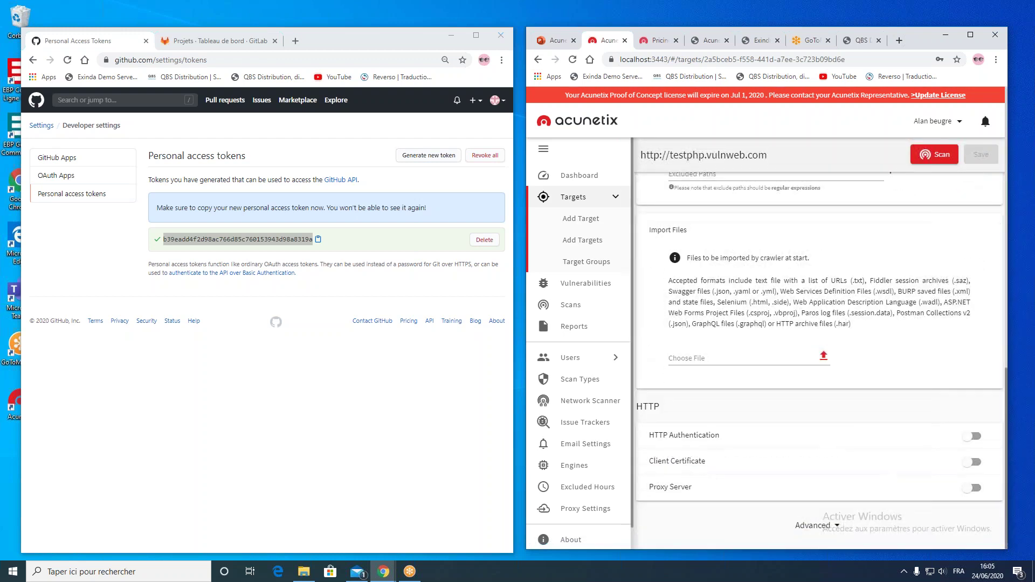
click(815, 525)
scroll(805, 457, down, 5)
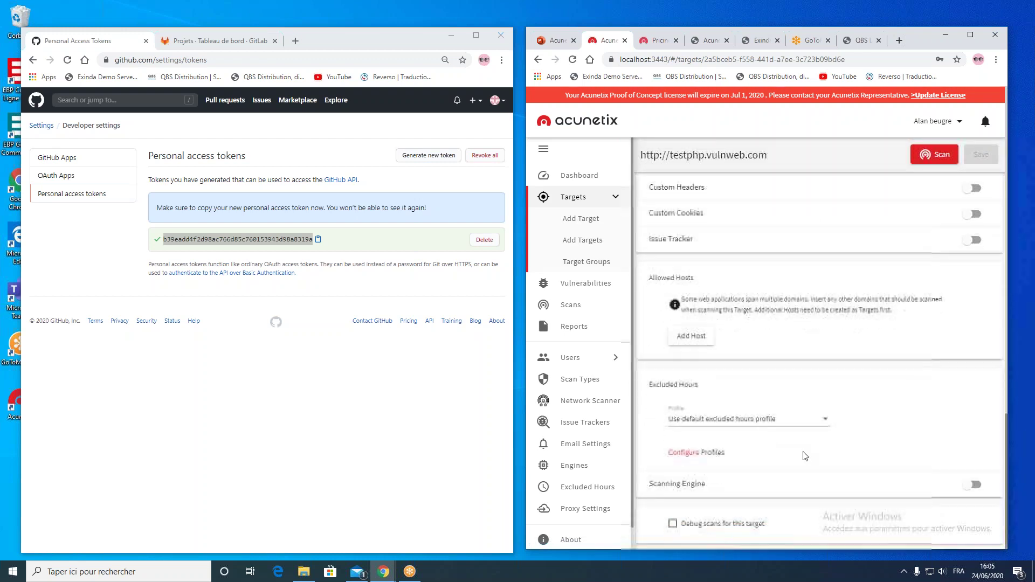
click(975, 241)
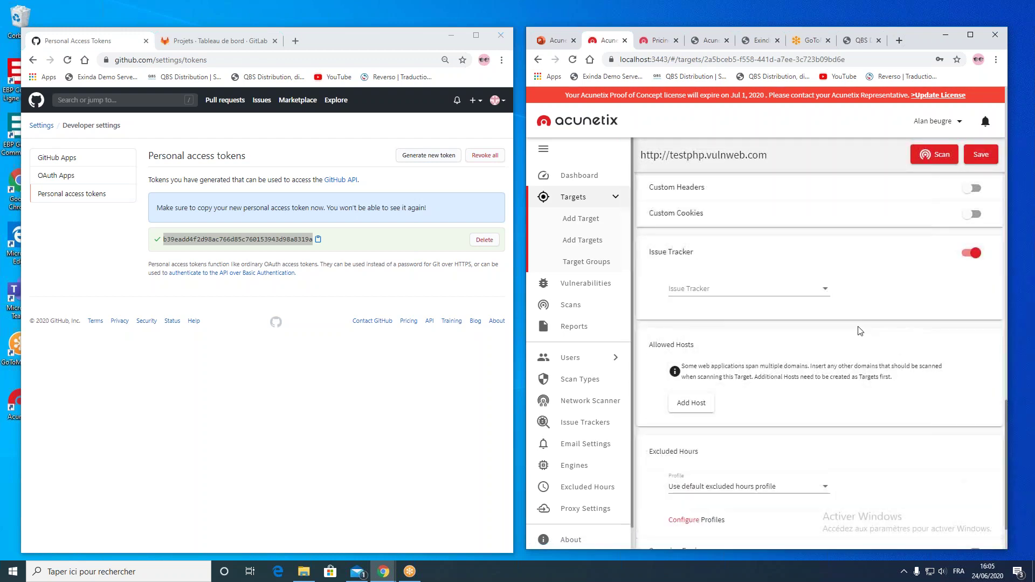
click(816, 291)
click(724, 295)
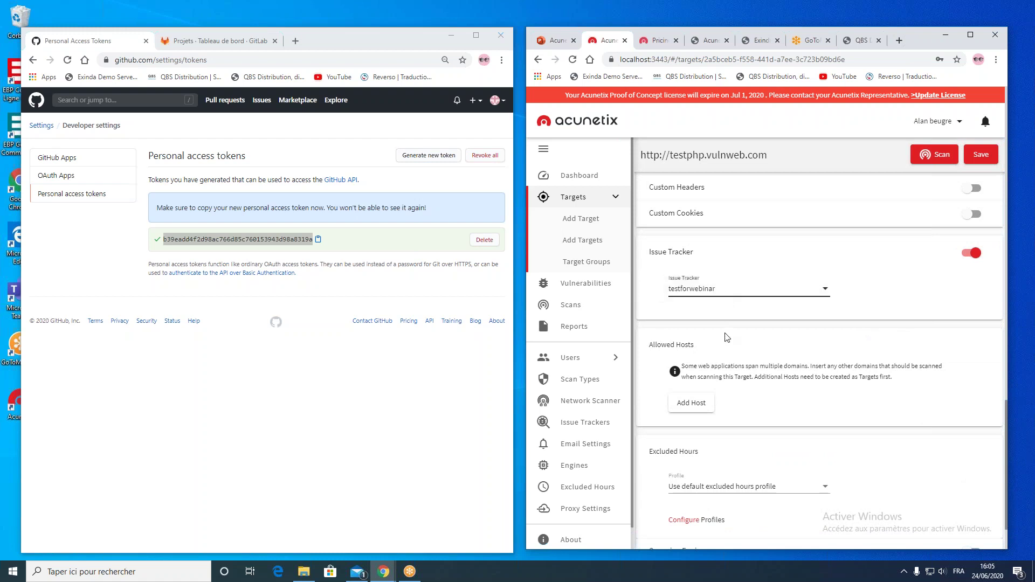
scroll(753, 412, down, 1)
click(989, 157)
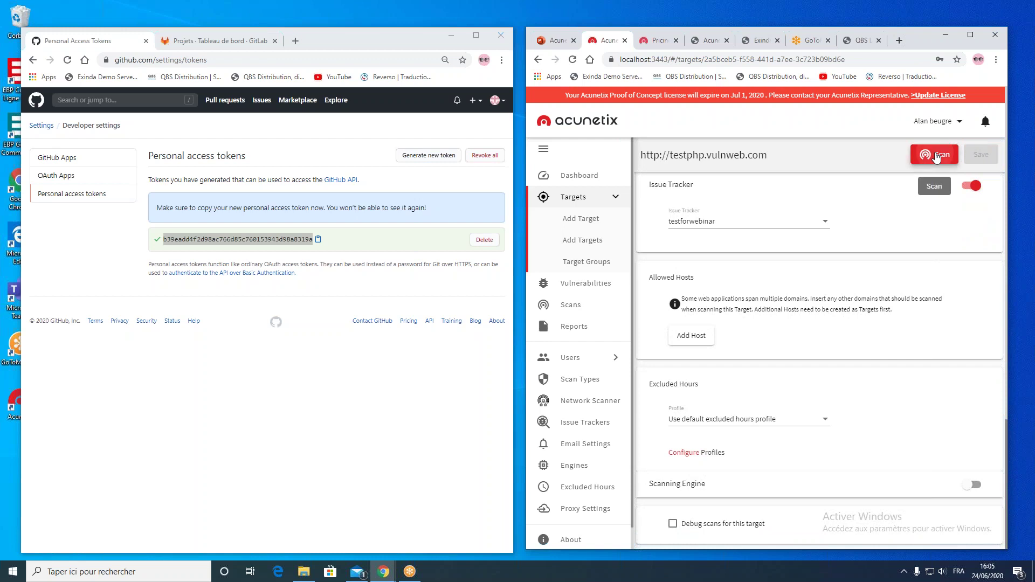
click(936, 157)
click(704, 397)
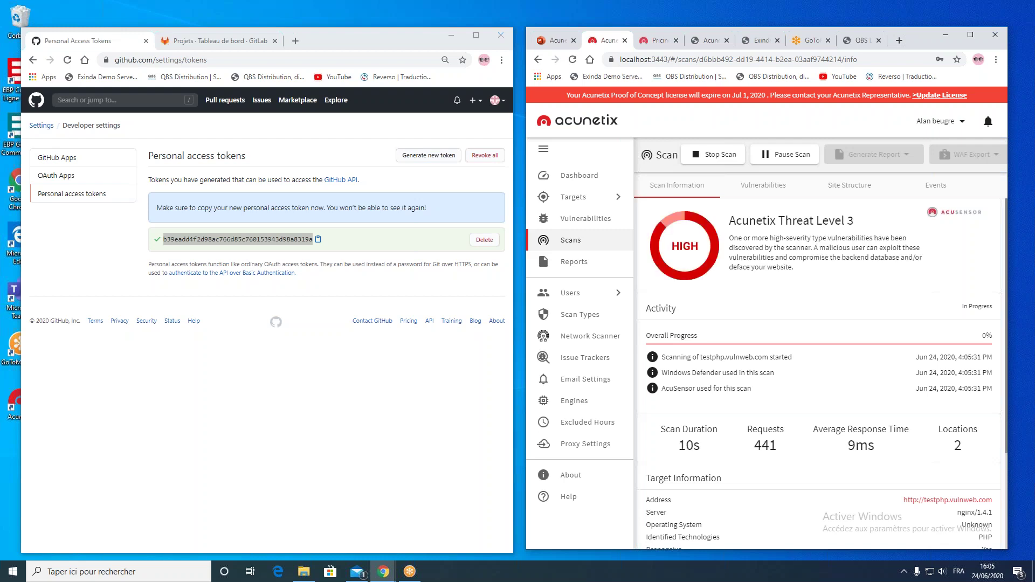
Step: Monitor the running scan, examining its progress, statistics, target information, latest alerts and discovered hosts
scroll(696, 388, down, 3)
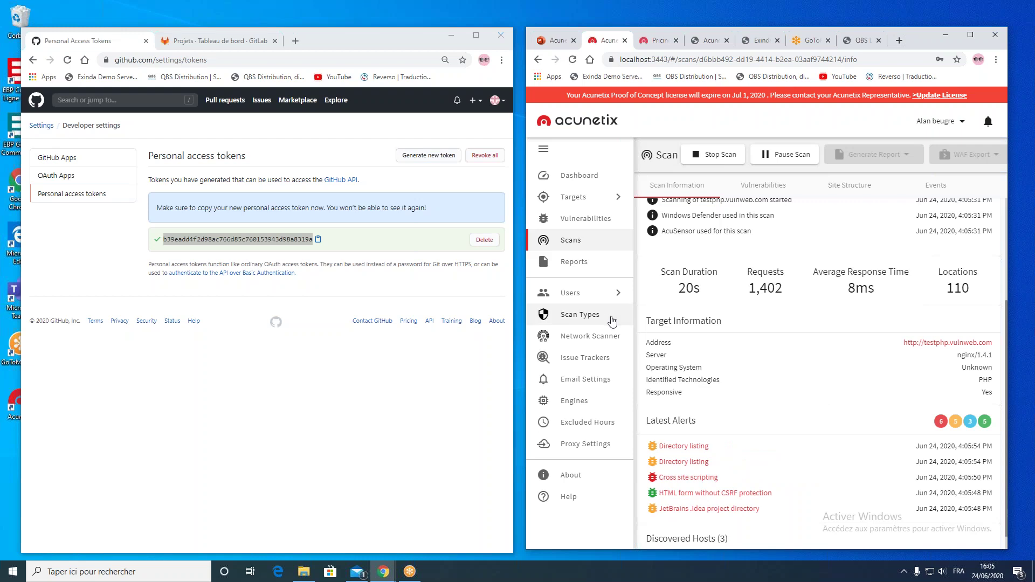
scroll(631, 269, up, 3)
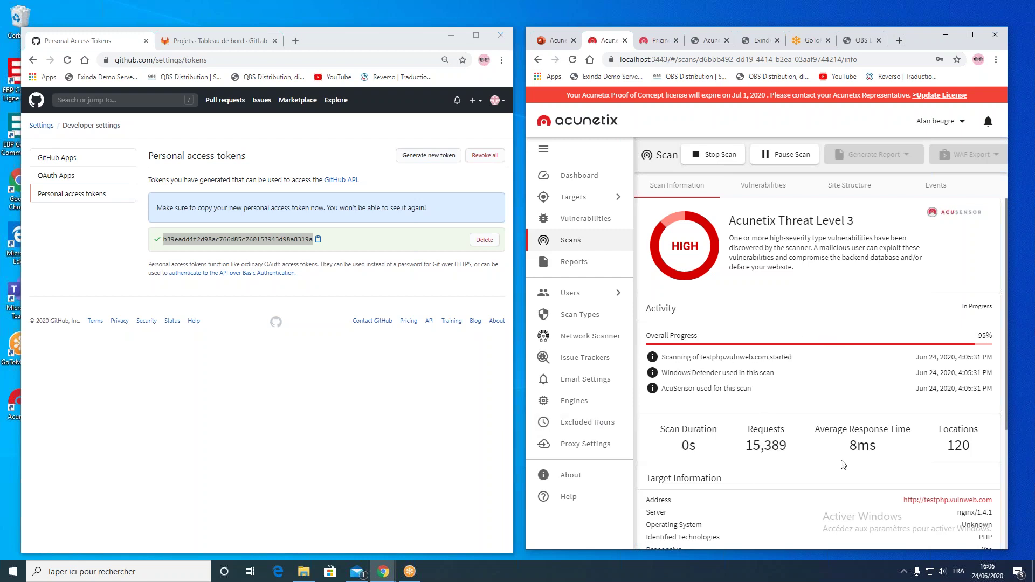
scroll(844, 465, down, 4)
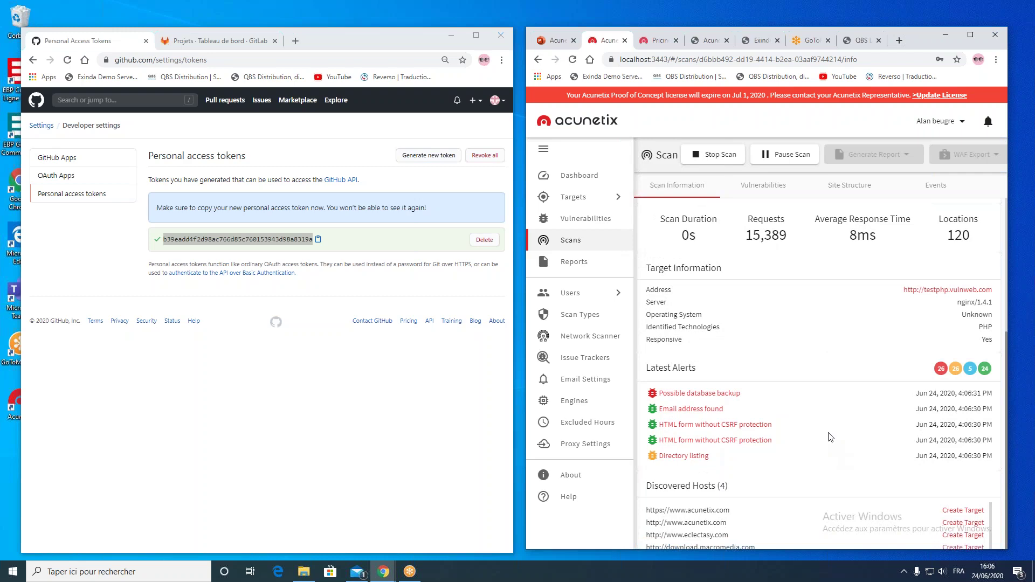
scroll(830, 437, up, 3)
scroll(830, 437, up, 1)
scroll(830, 438, down, 3)
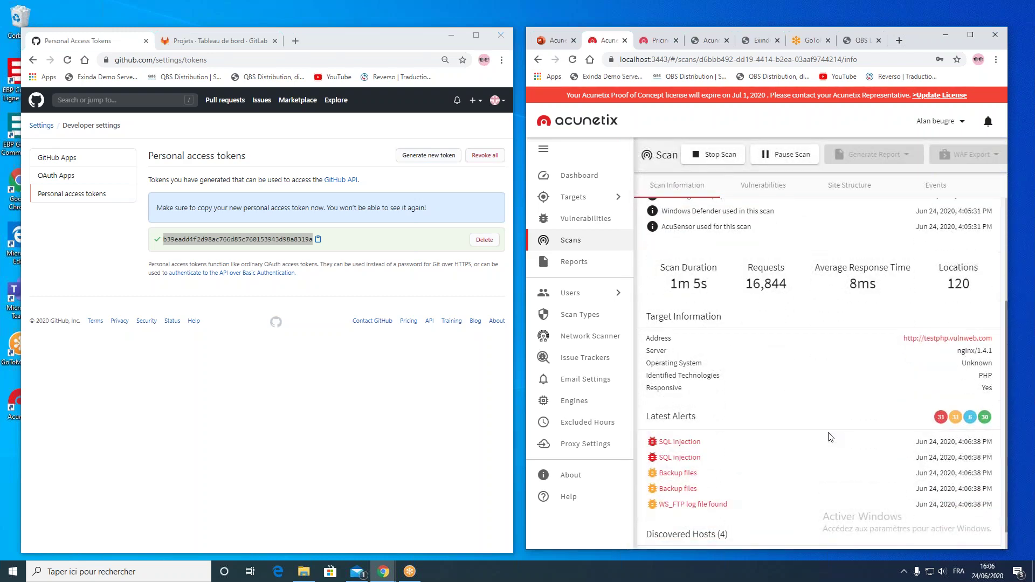
scroll(830, 438, up, 1)
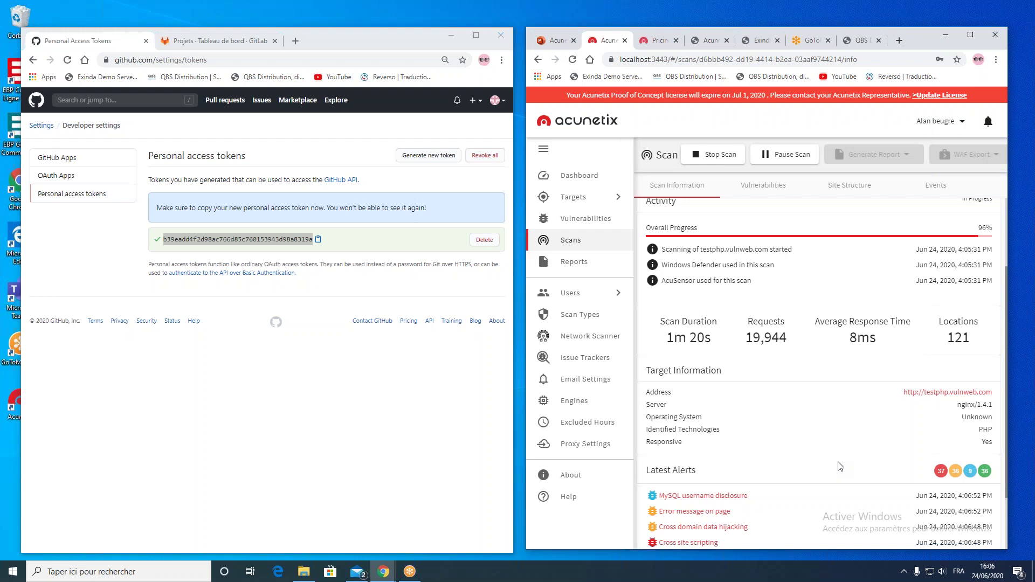
click(1019, 435)
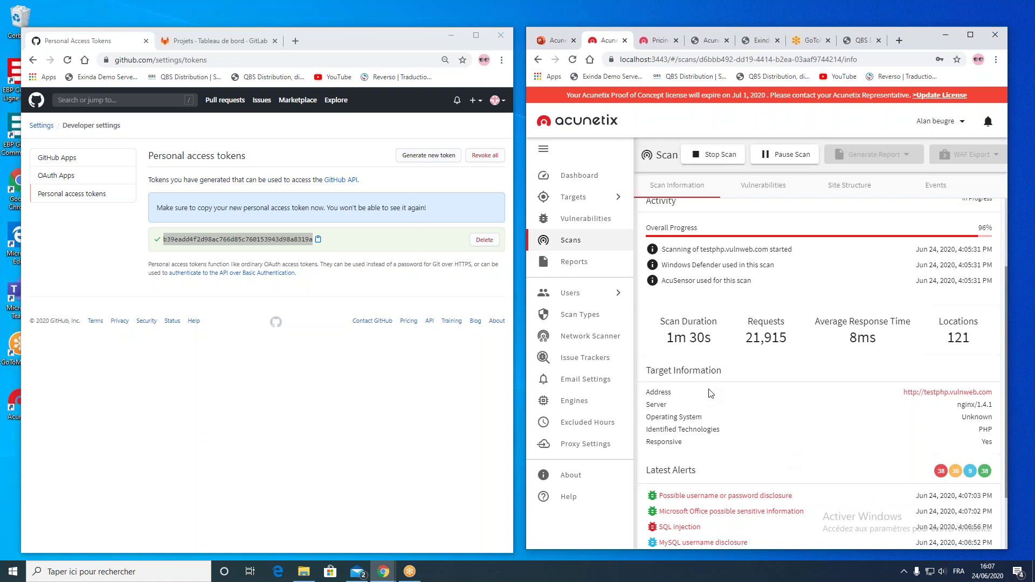
scroll(711, 393, down, 2)
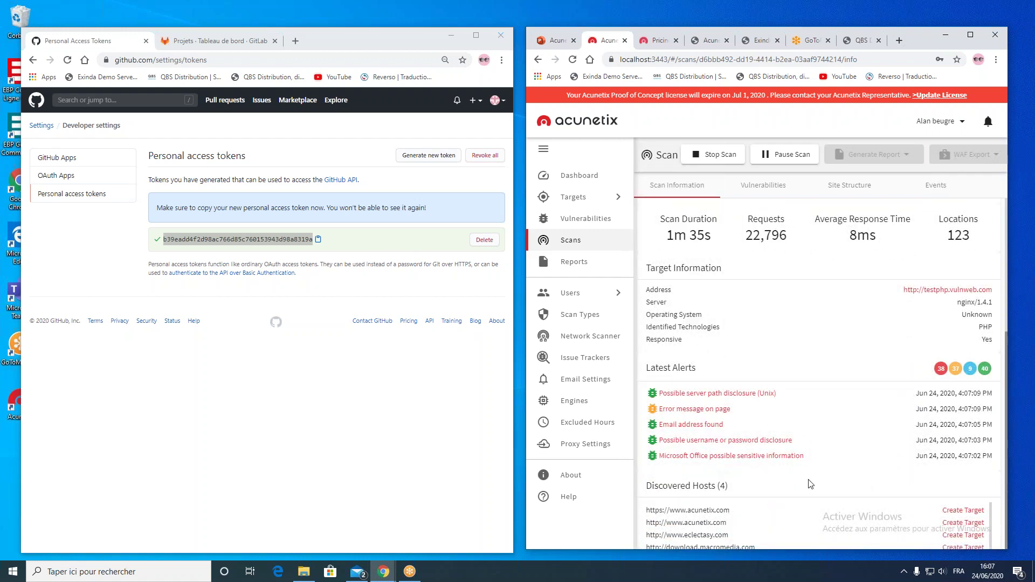
scroll(812, 479, up, 4)
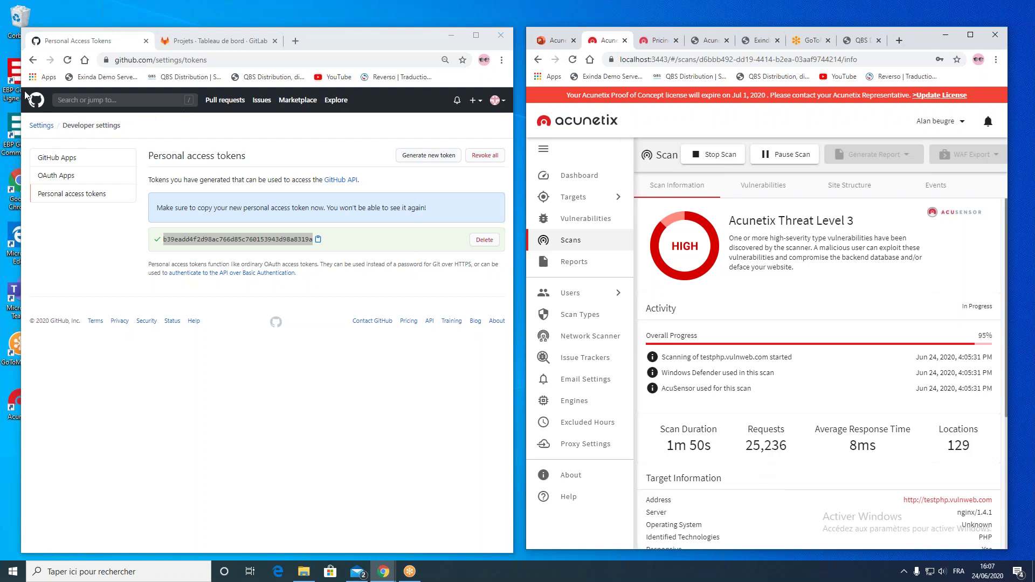
Step: Go to the GitHub home page, then review the testphp.vulnweb.com scan's activity, statistics and latest alerts in Acunetix
click(34, 106)
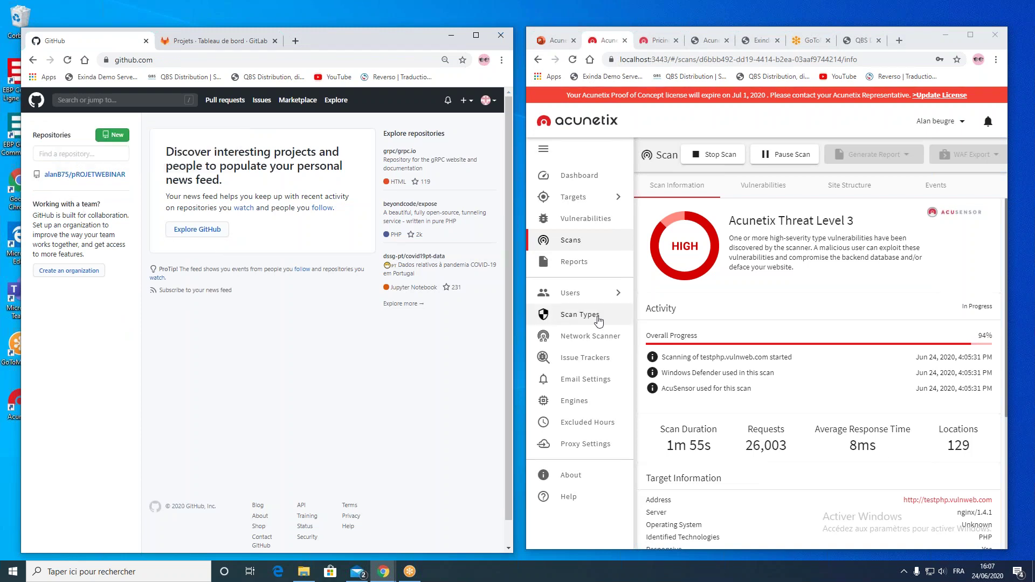
scroll(774, 405, down, 3)
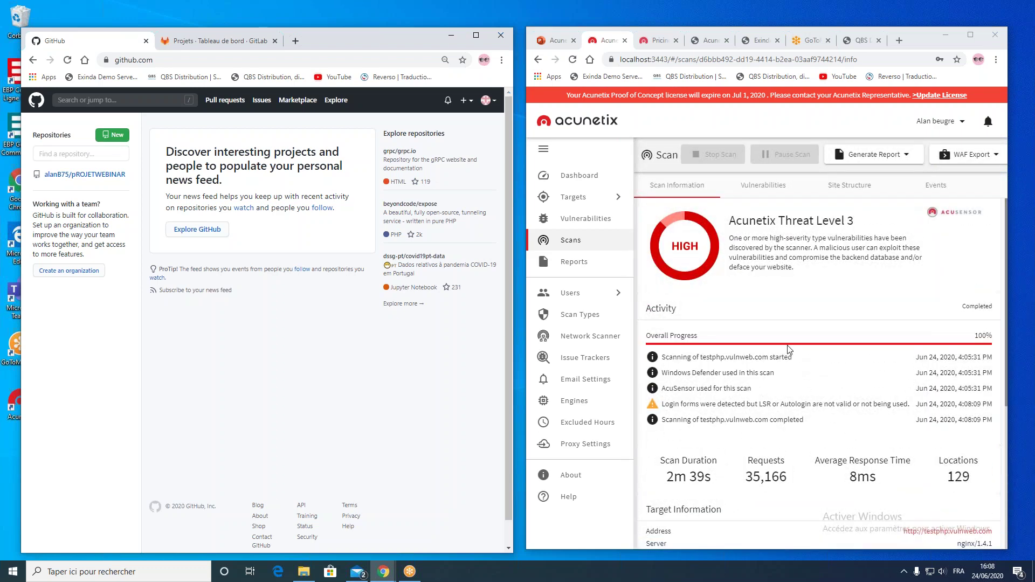
scroll(787, 346, down, 5)
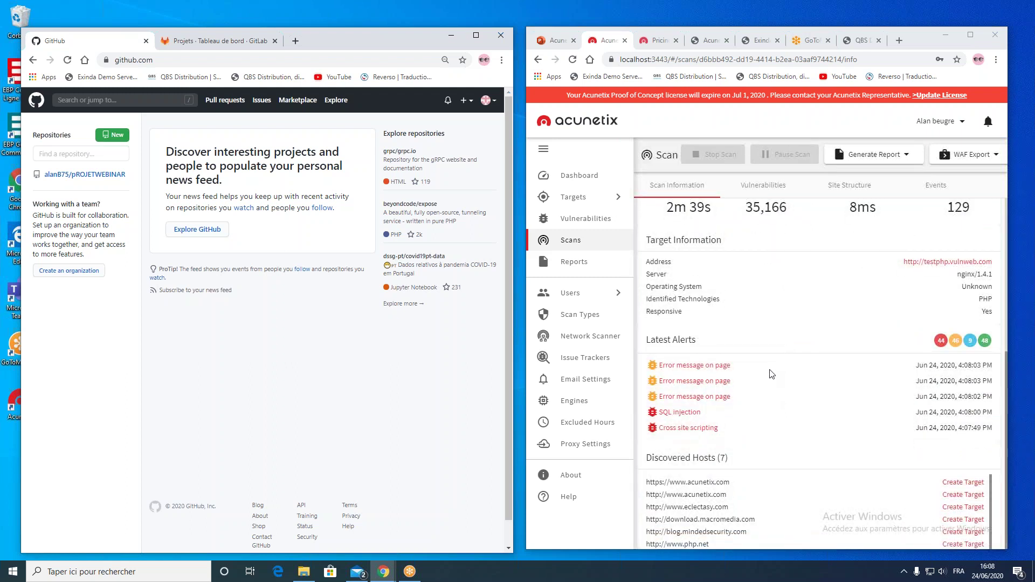
scroll(667, 286, up, 6)
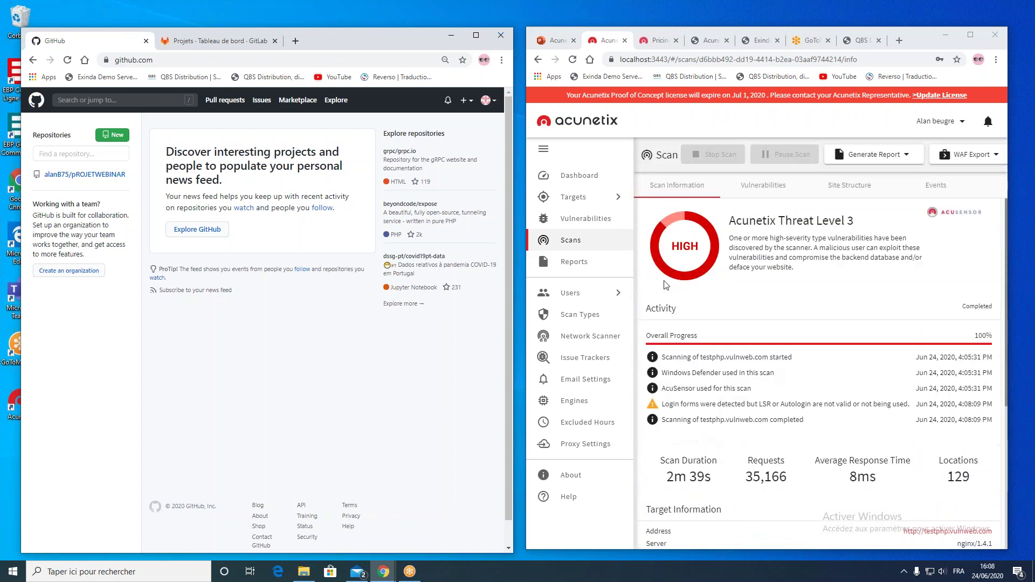
Step: Open the list of open vulnerabilities in a maximized window, show more items per page, and look through the findings
click(578, 225)
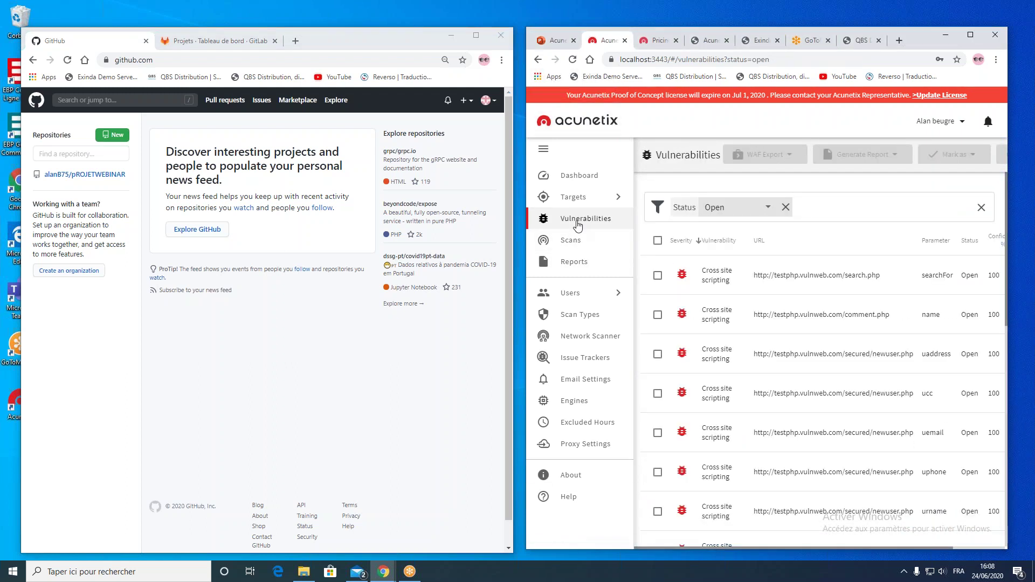
click(970, 35)
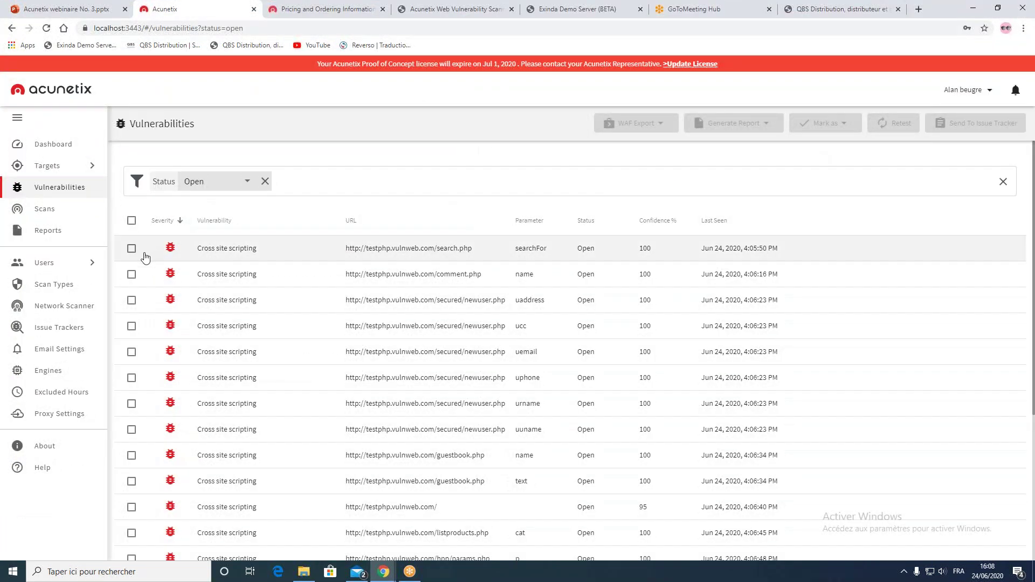
scroll(156, 299, down, 4)
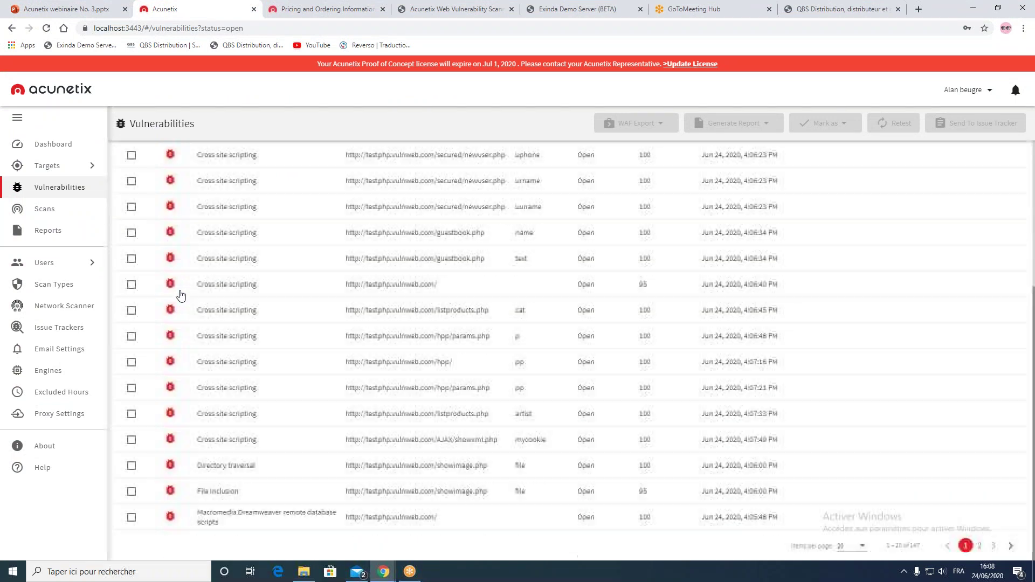
scroll(179, 316, up, 4)
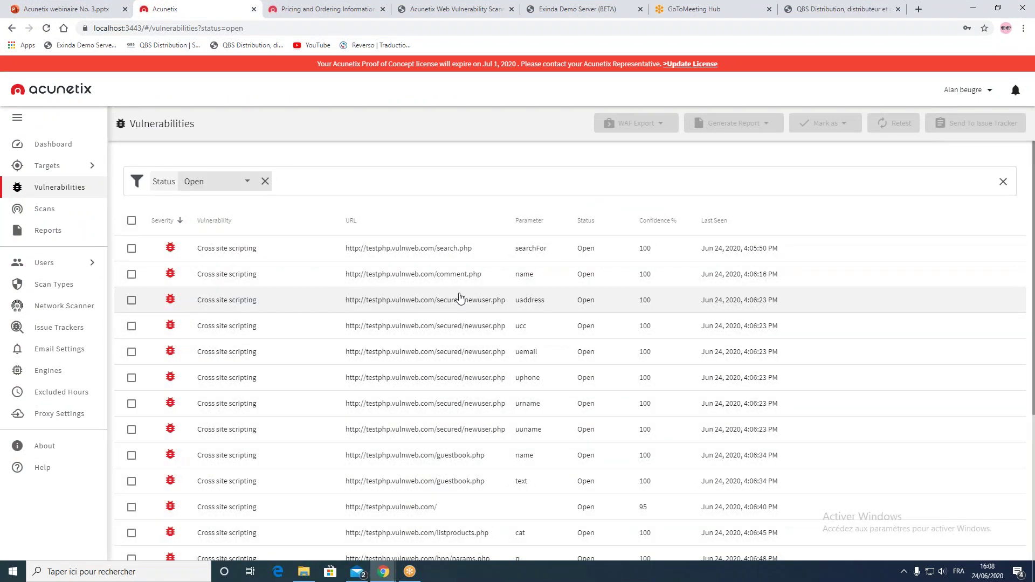
scroll(397, 307, down, 4)
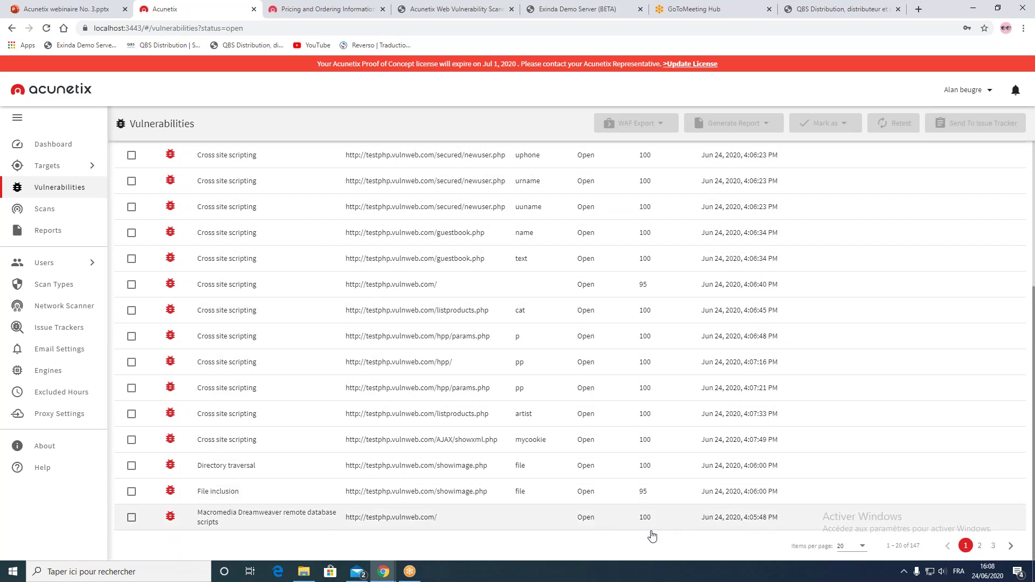
click(857, 553)
click(839, 537)
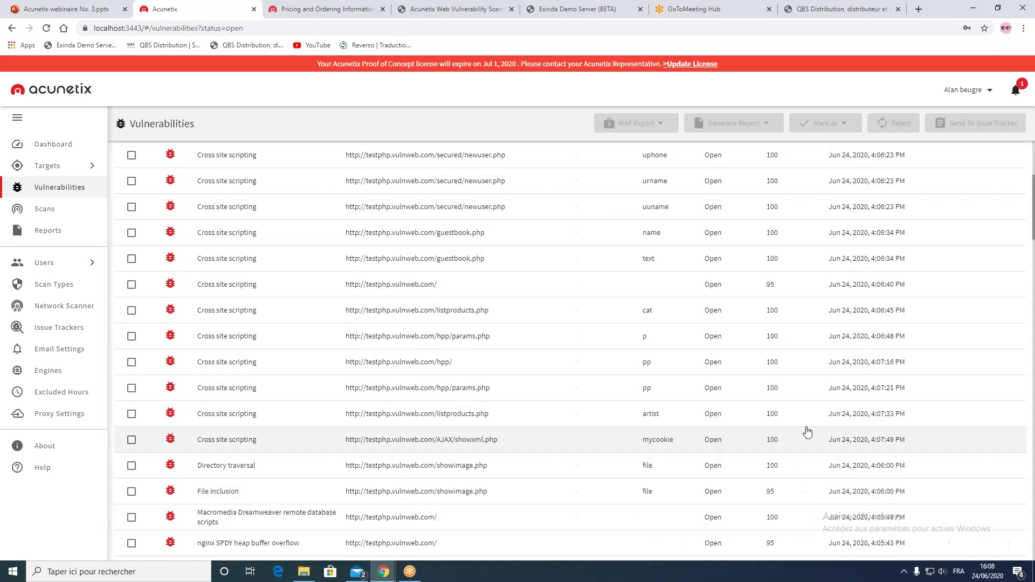
scroll(515, 464, up, 5)
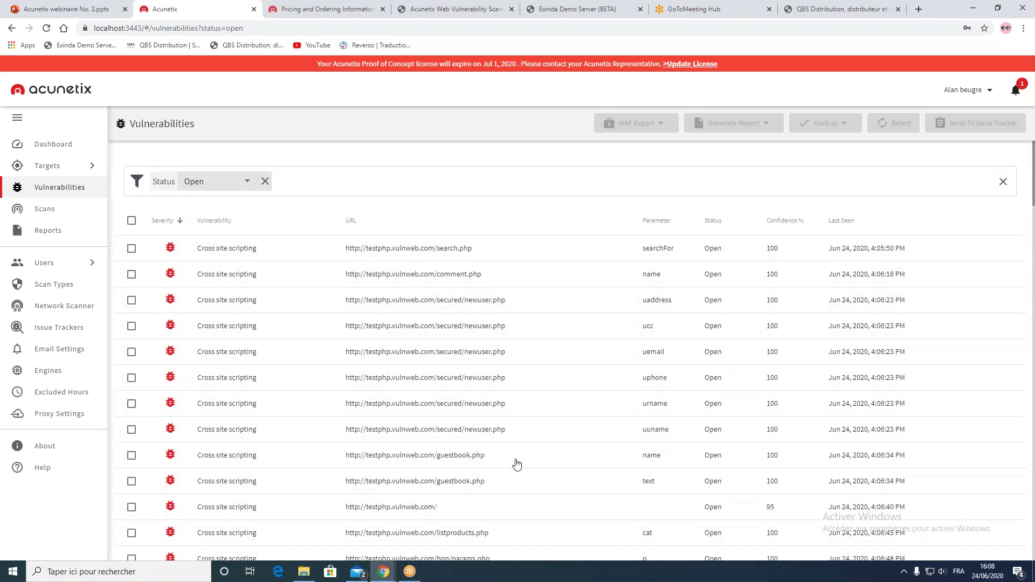
scroll(517, 465, down, 20)
scroll(516, 465, up, 20)
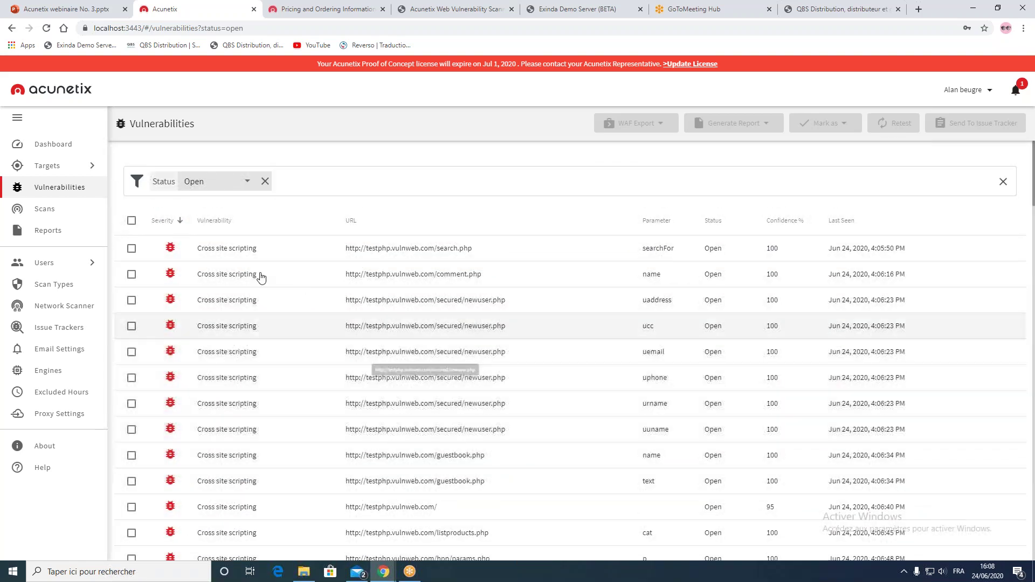
Step: Select the first four cross site scripting vulnerabilities, with parameters searchFor, name, uaddress and ucc, and send them to the issue tracker
click(131, 221)
click(130, 221)
click(132, 248)
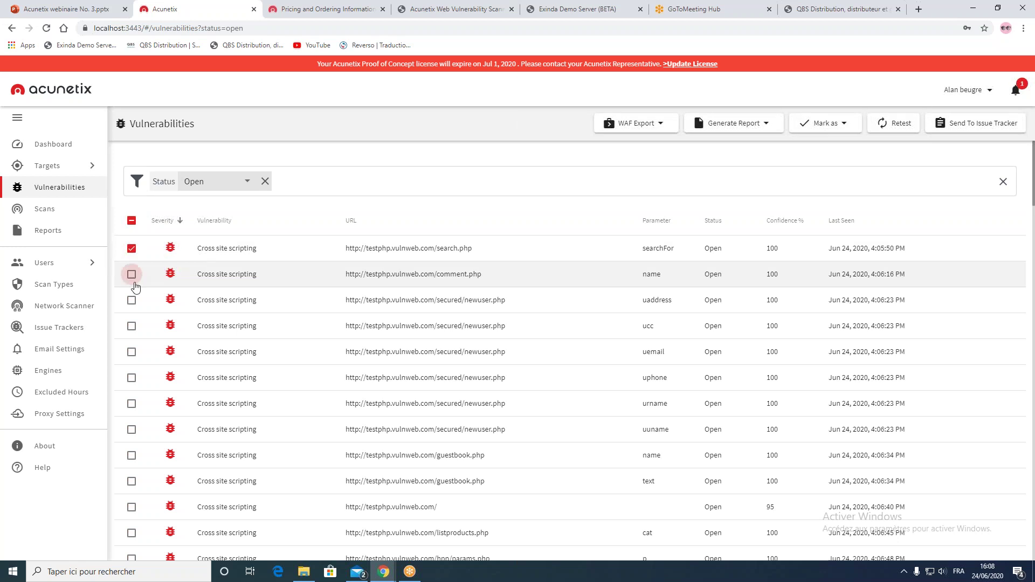
click(133, 275)
click(132, 301)
click(132, 326)
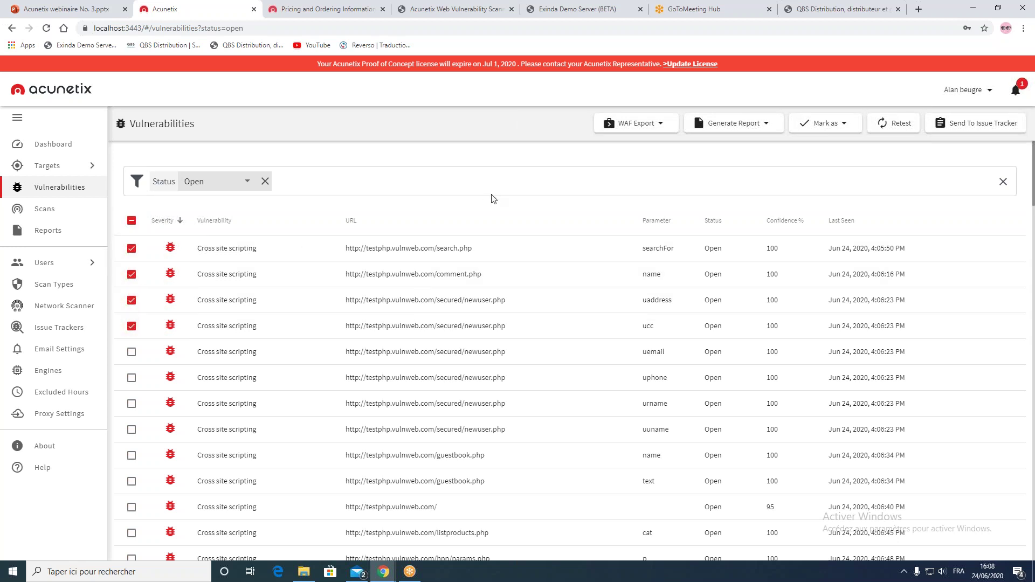
click(965, 125)
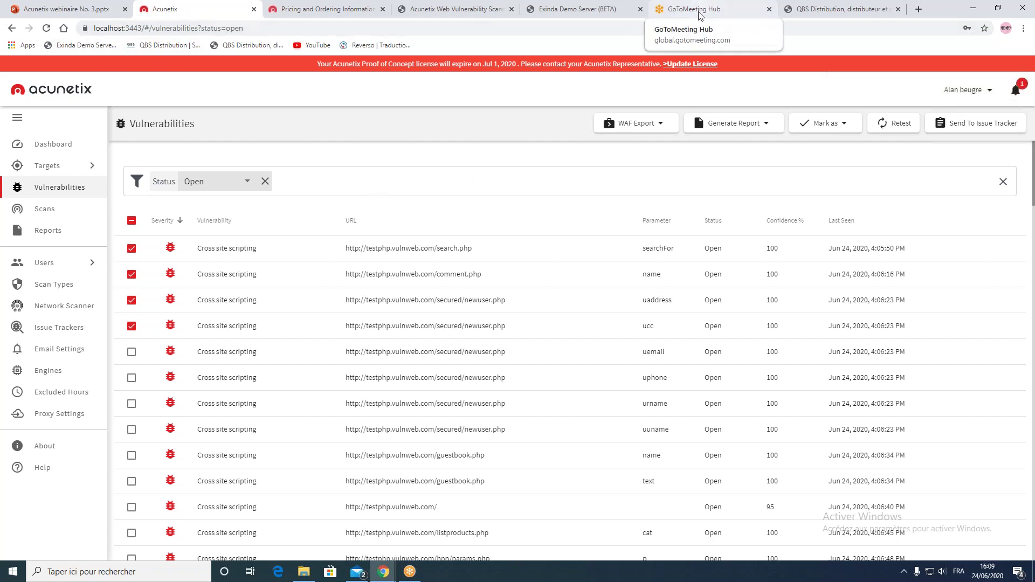
Step: Switch to GitHub and check the issues list of the pROJETWEBINAR repository
key(alt+Tab)
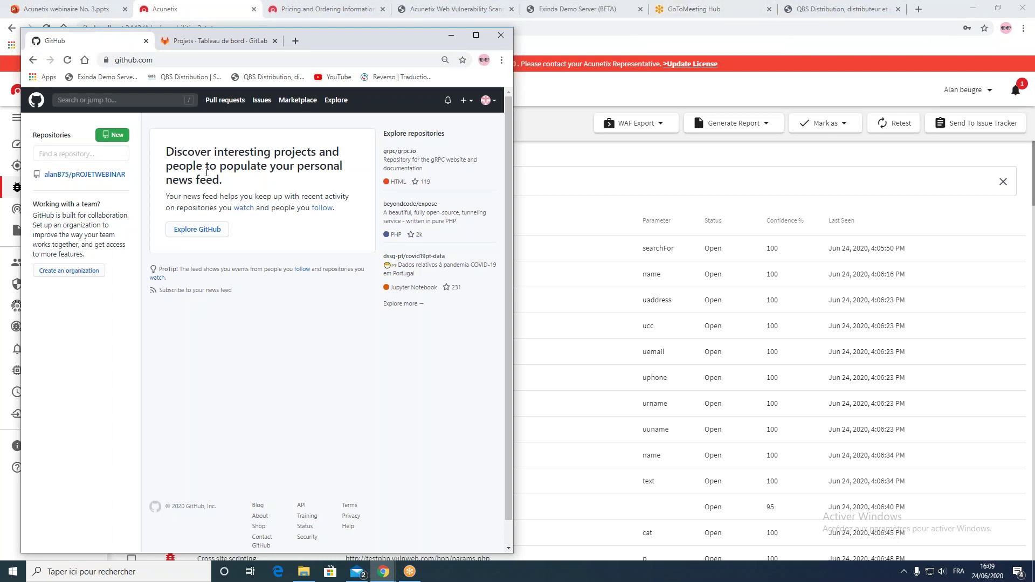
click(94, 176)
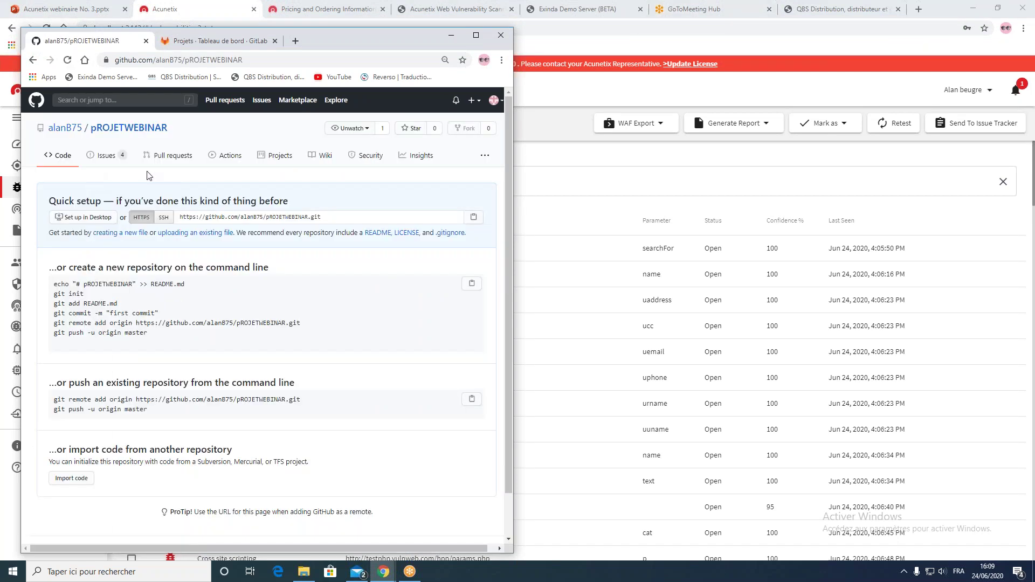
click(107, 156)
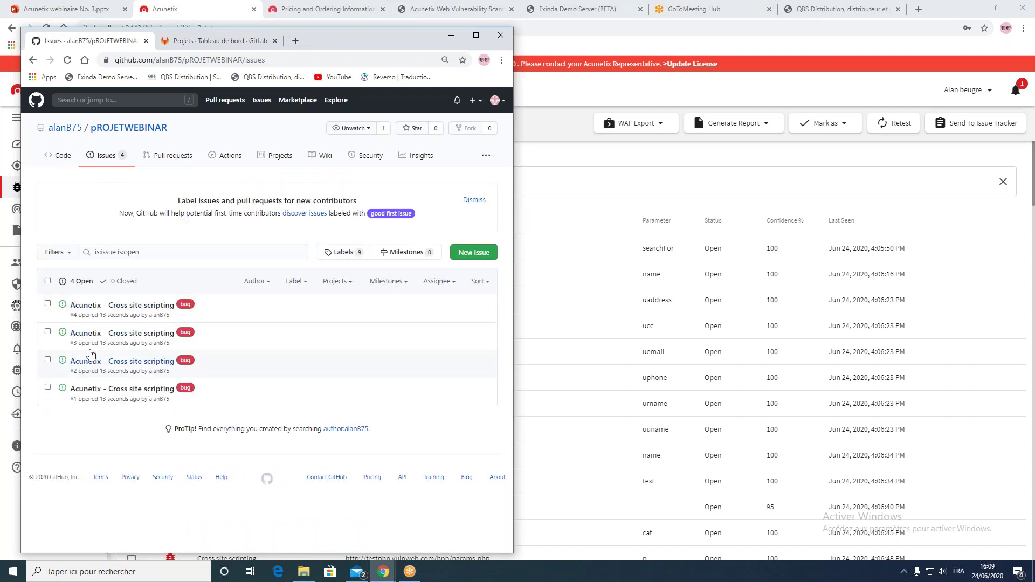
mouse_move(145, 312)
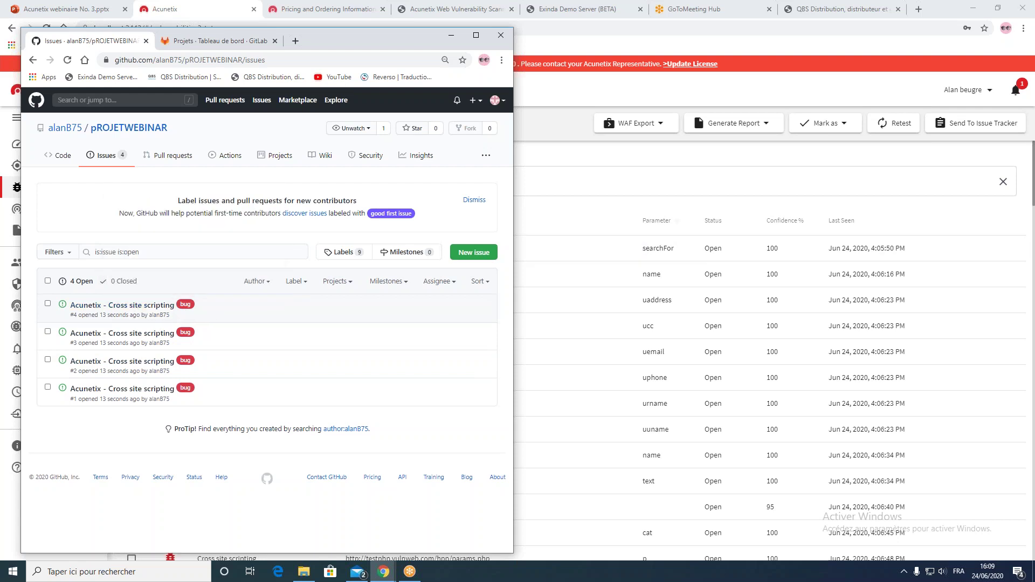
Step: Switch back to Acunetix, select all listed vulnerabilities, and send them to the issue tracker
click(682, 183)
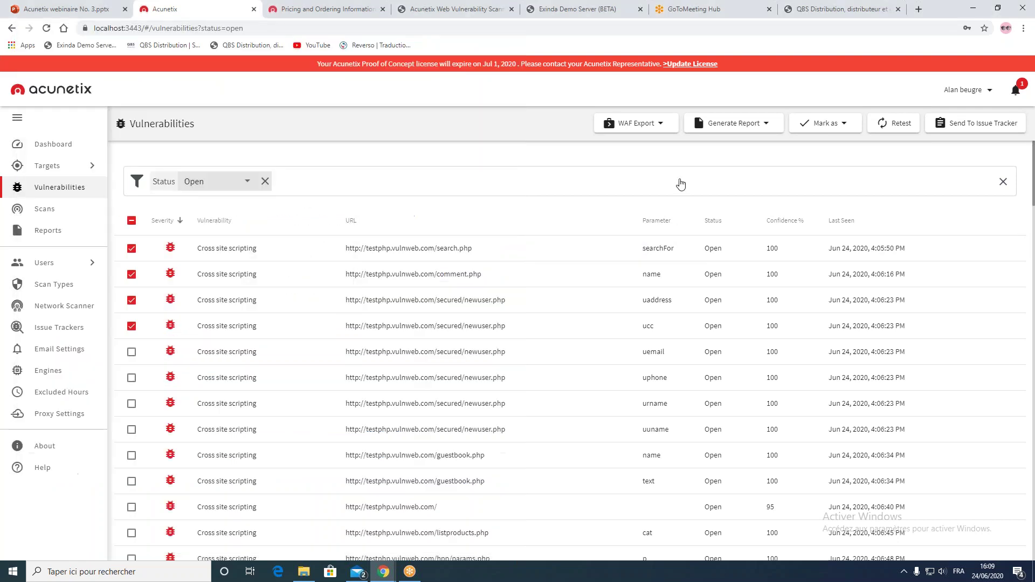
click(131, 222)
click(132, 221)
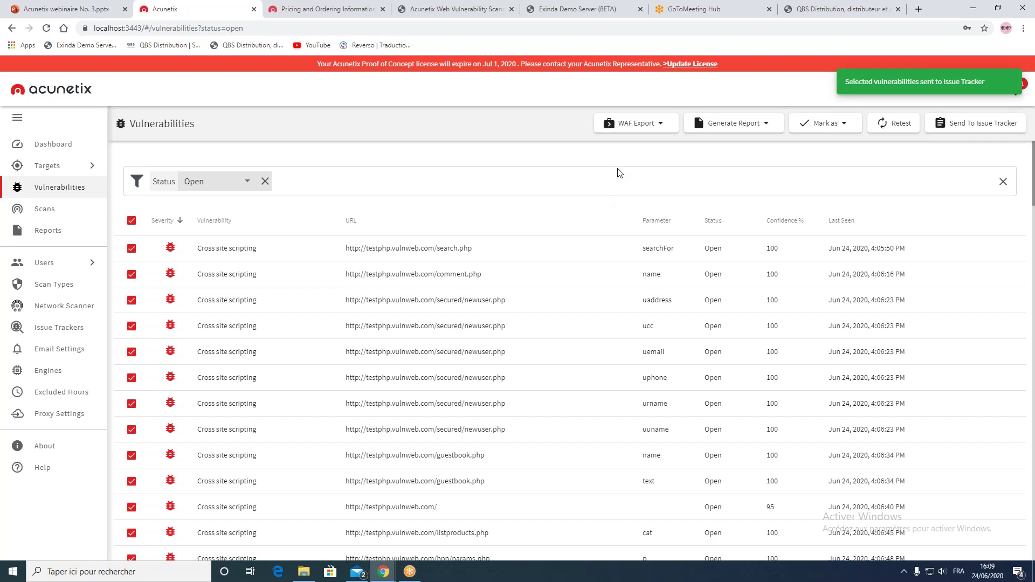
Step: Switch to GitHub, refresh the pROJETWEBINAR issues list, and look through the issues created from Acunetix
key(alt+Tab)
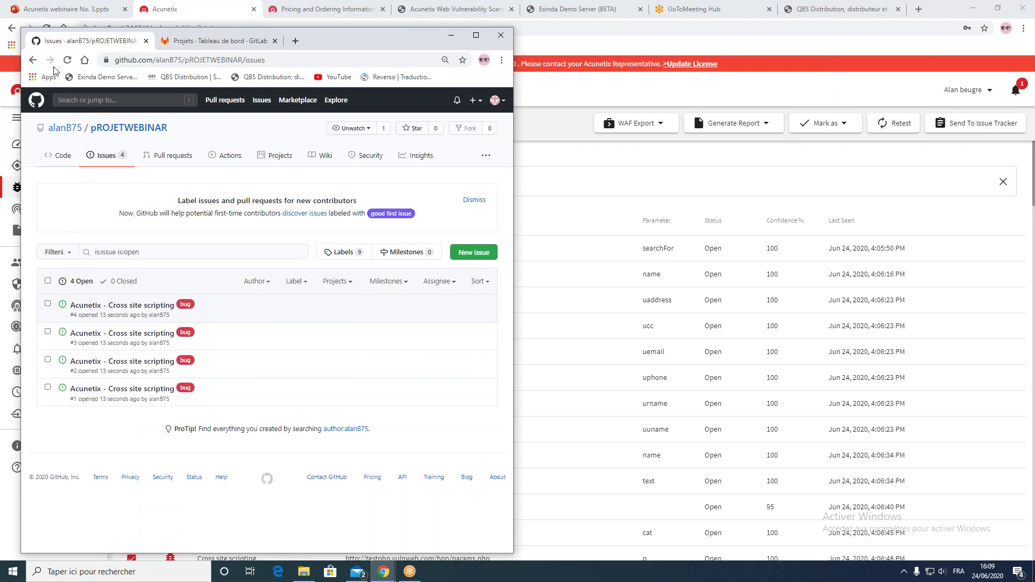
click(62, 161)
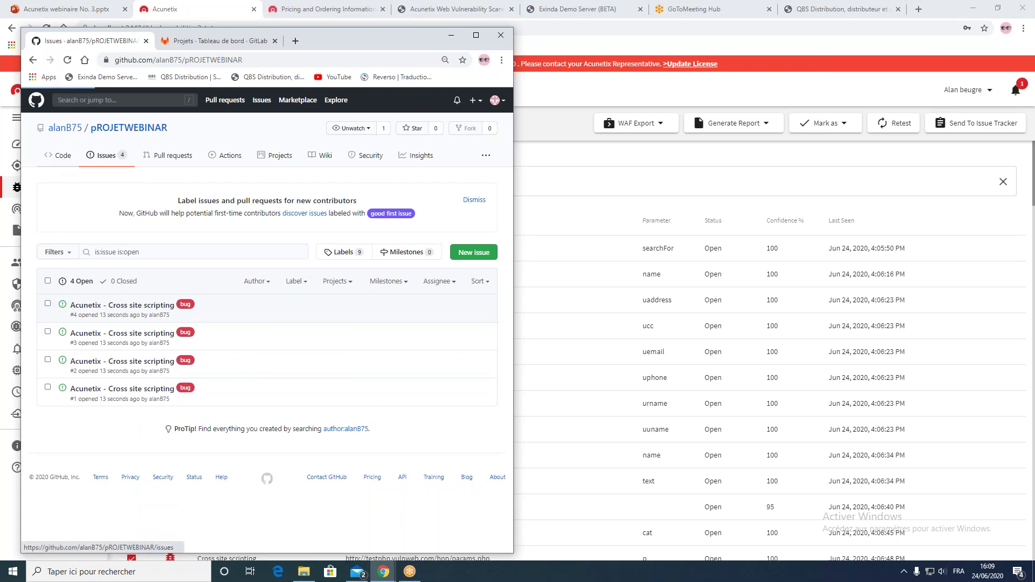
click(98, 158)
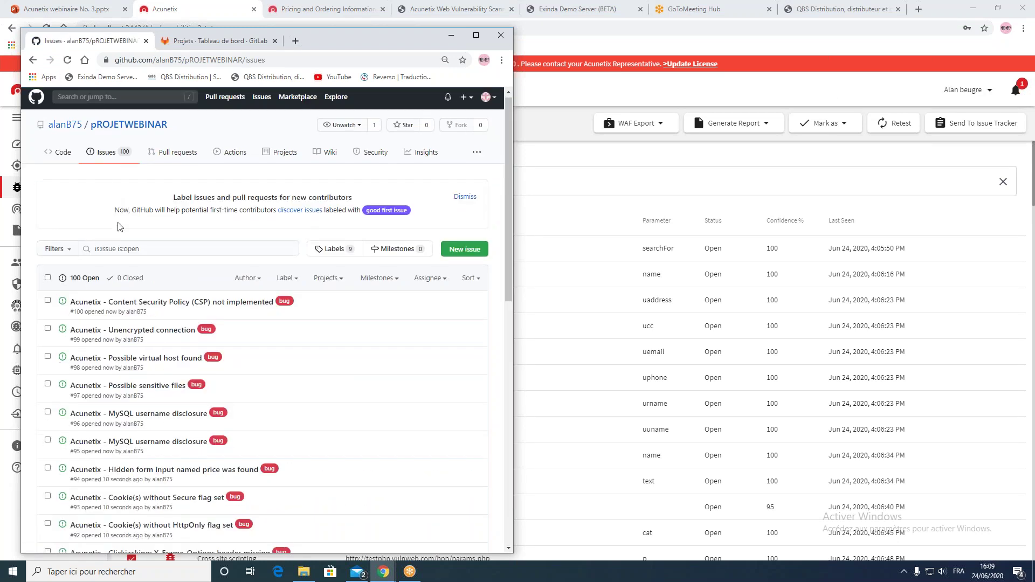
scroll(99, 161, down, 20)
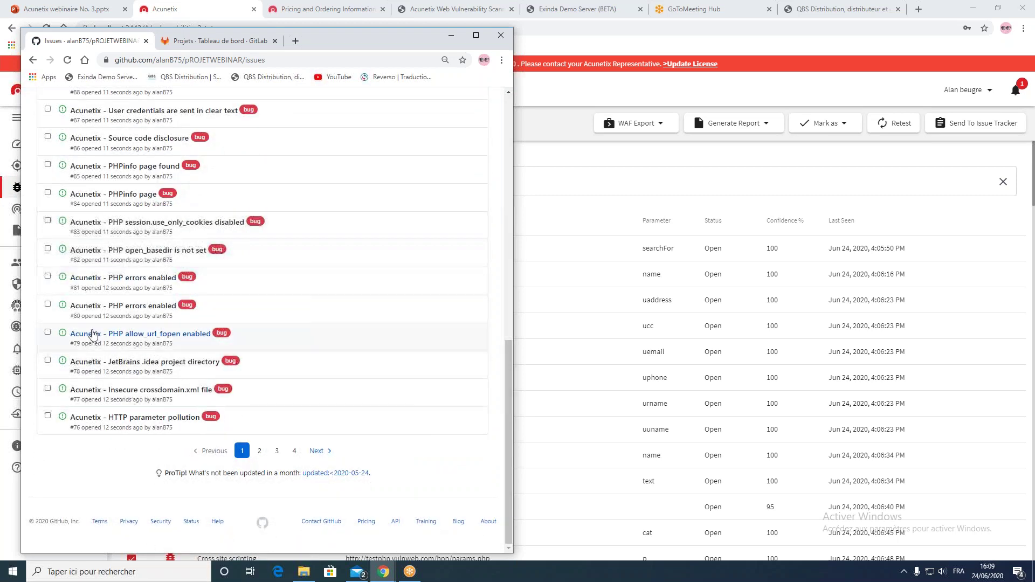
scroll(127, 408, up, 6)
scroll(127, 408, up, 5)
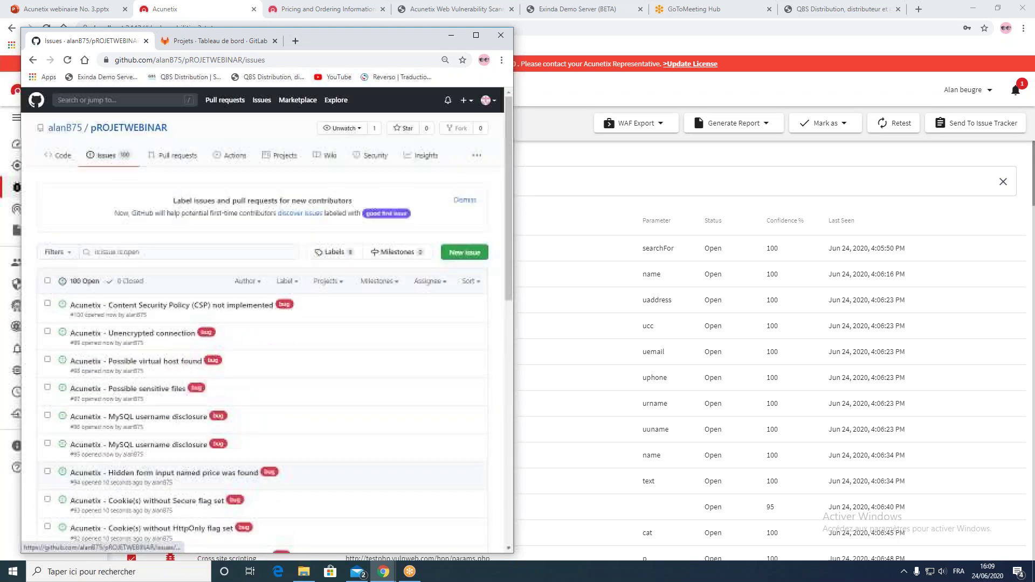
scroll(135, 389, down, 1)
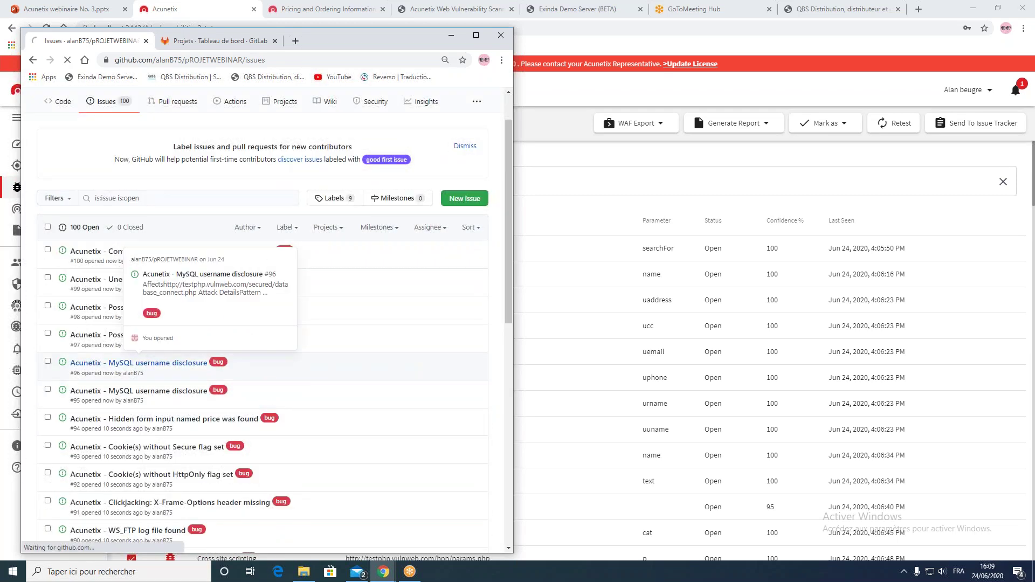
Step: Open issue #96, "Acunetix - MySQL username disclosure", and examine its severity, attack details, HTTP request, description, impact and remediation
click(157, 362)
scroll(216, 323, down, 5)
scroll(264, 324, down, 2)
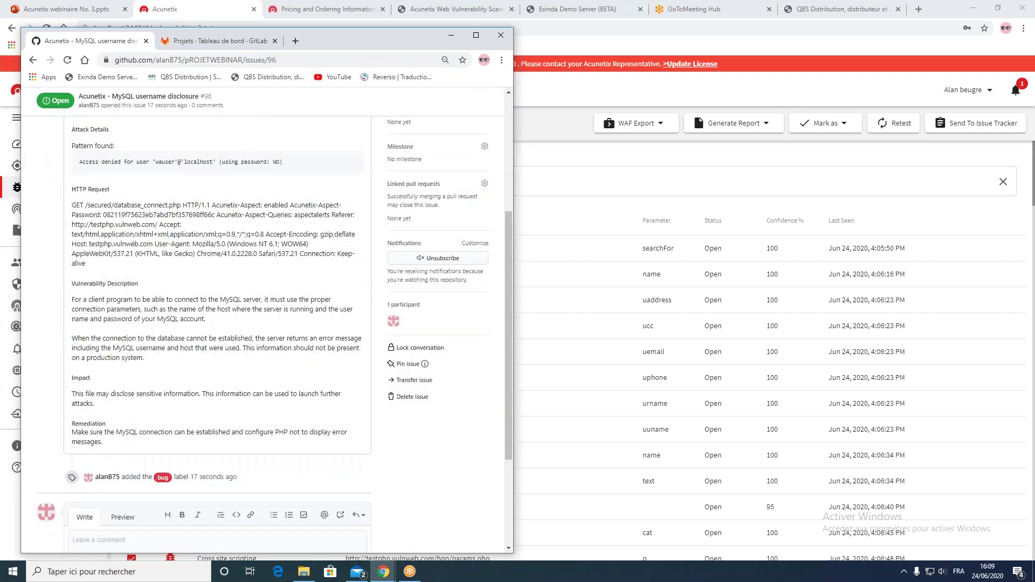
scroll(265, 324, up, 6)
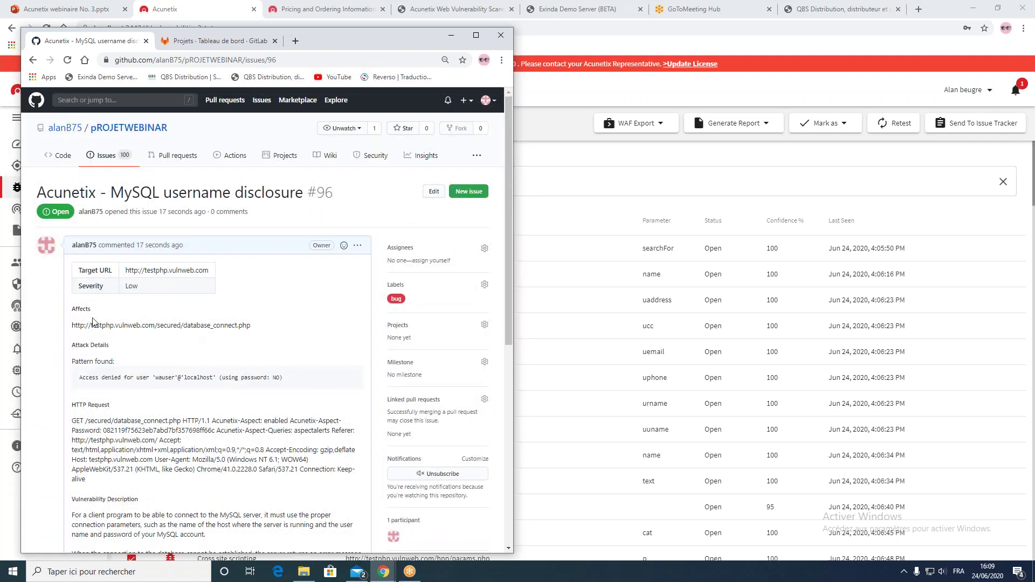
scroll(107, 318, down, 4)
scroll(84, 264, up, 2)
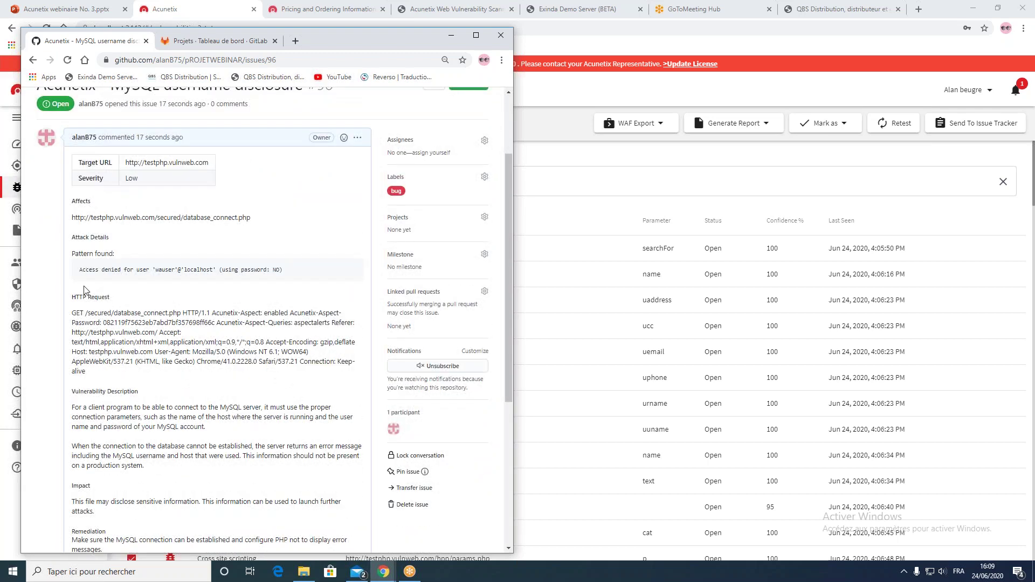
scroll(212, 357, down, 2)
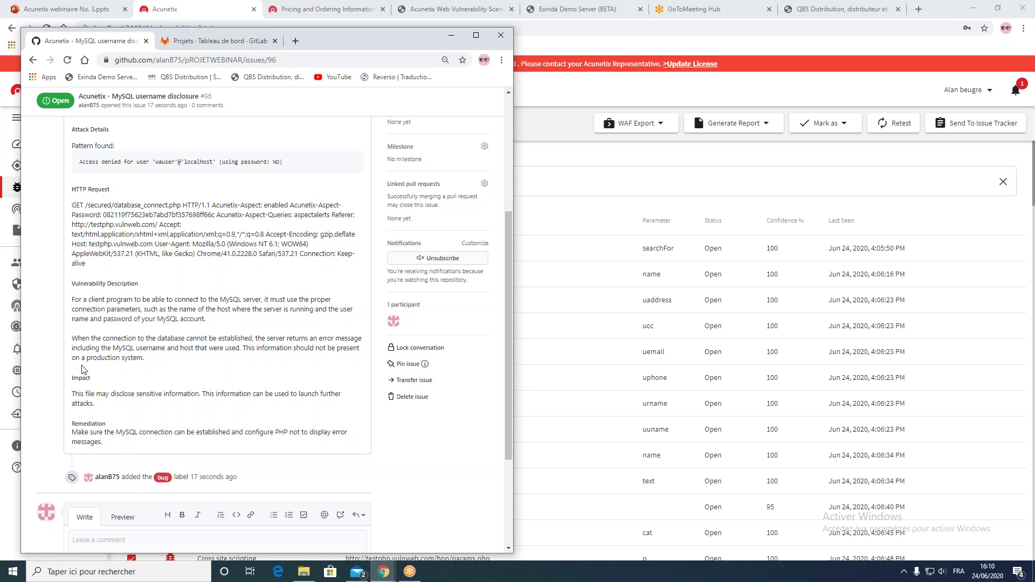
scroll(82, 369, down, 3)
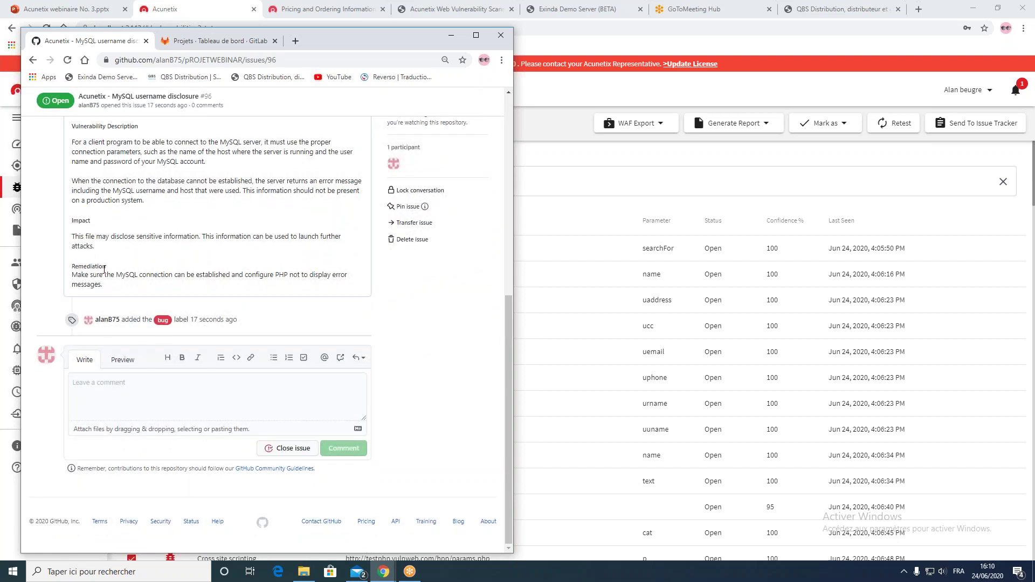
Step: Post the comment "A faire en priorité" on the MySQL username disclosure issue
click(141, 380)
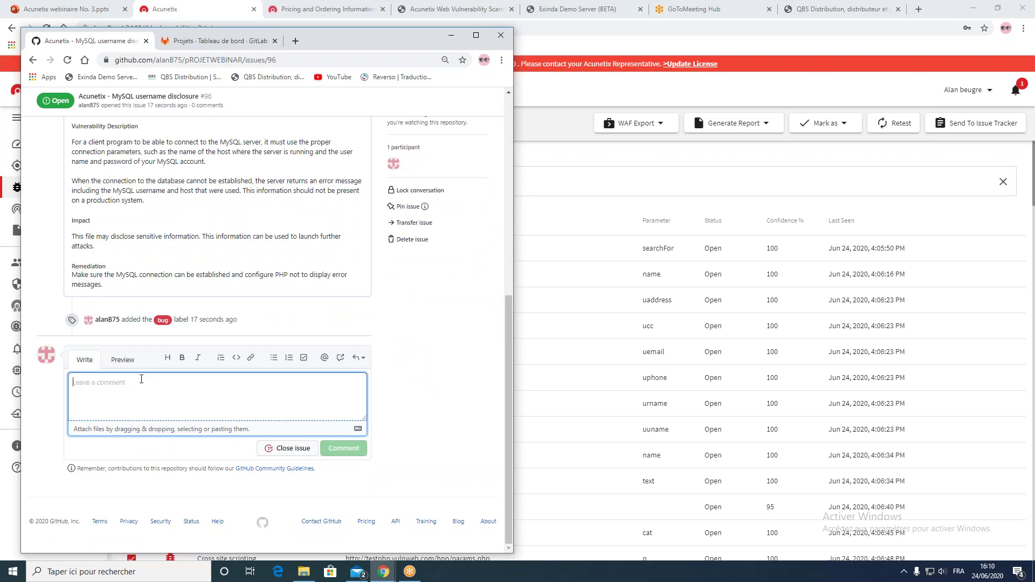
text(A faire en prioté)
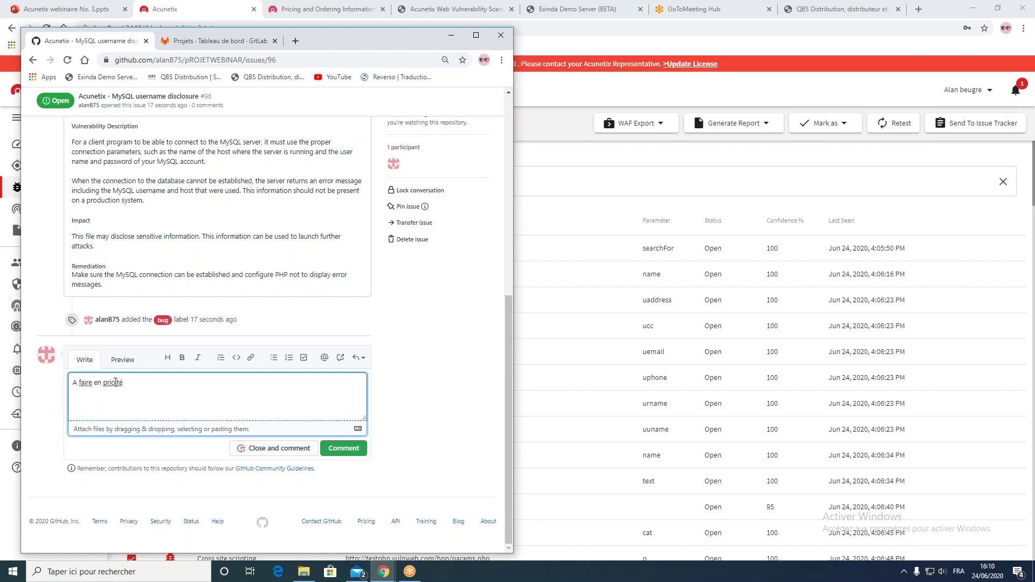
text(r)
click(343, 448)
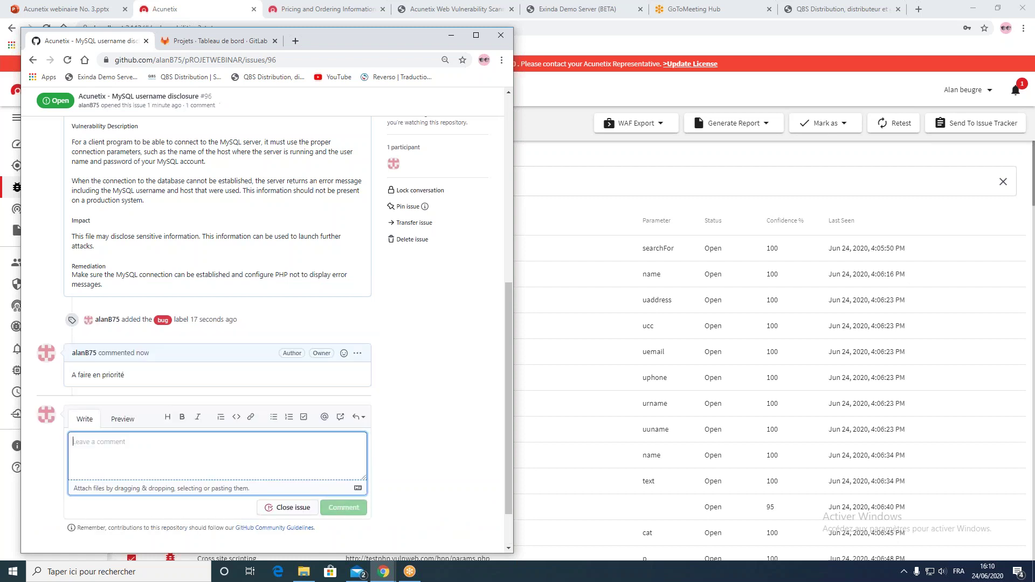
Step: Check the pROJETWEBINAR repository's code page and look through its list of open issues created from Acunetix
scroll(275, 321, up, 7)
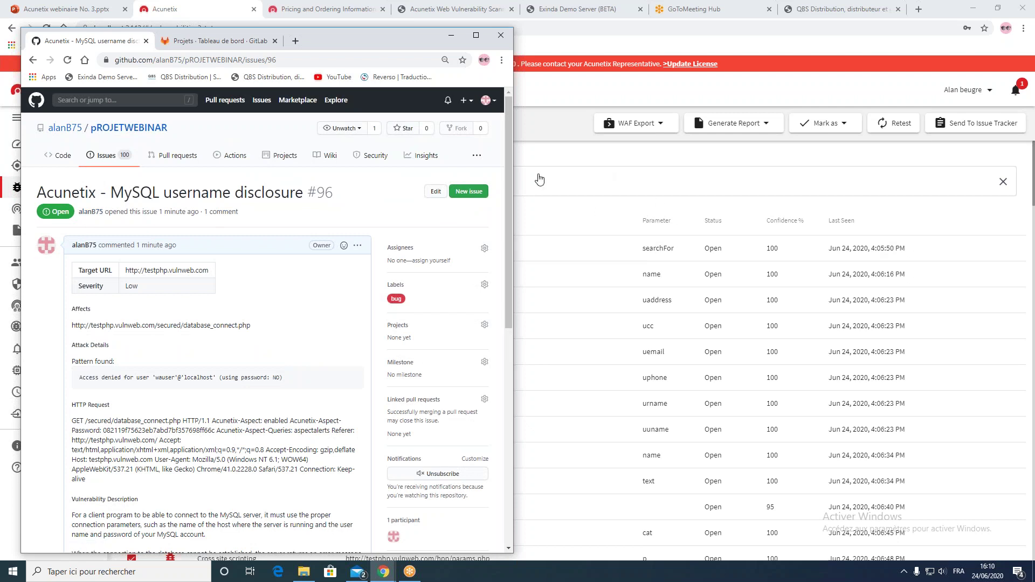
click(64, 157)
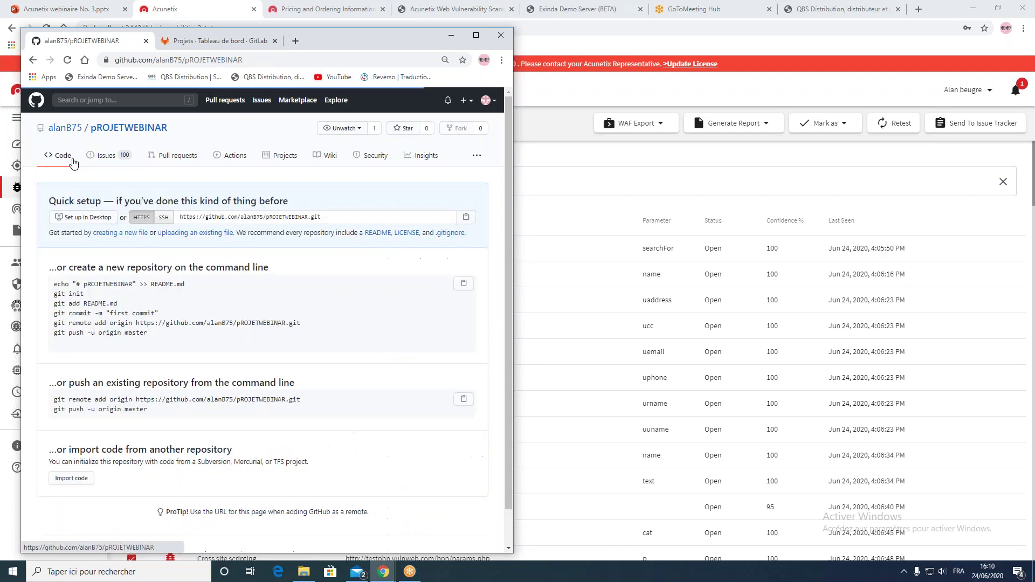
click(102, 156)
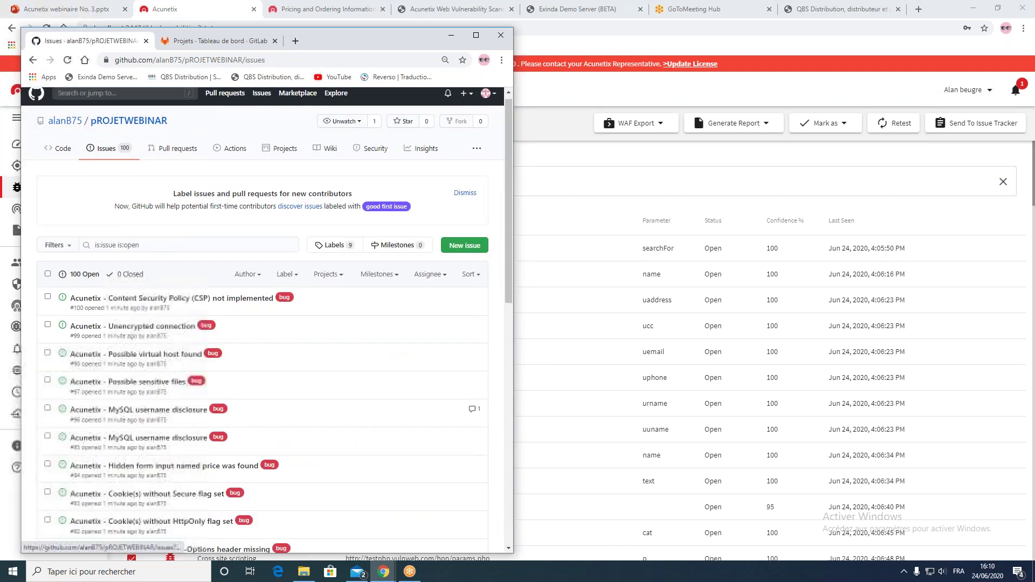
scroll(101, 216, down, 6)
scroll(176, 358, down, 5)
scroll(175, 358, up, 15)
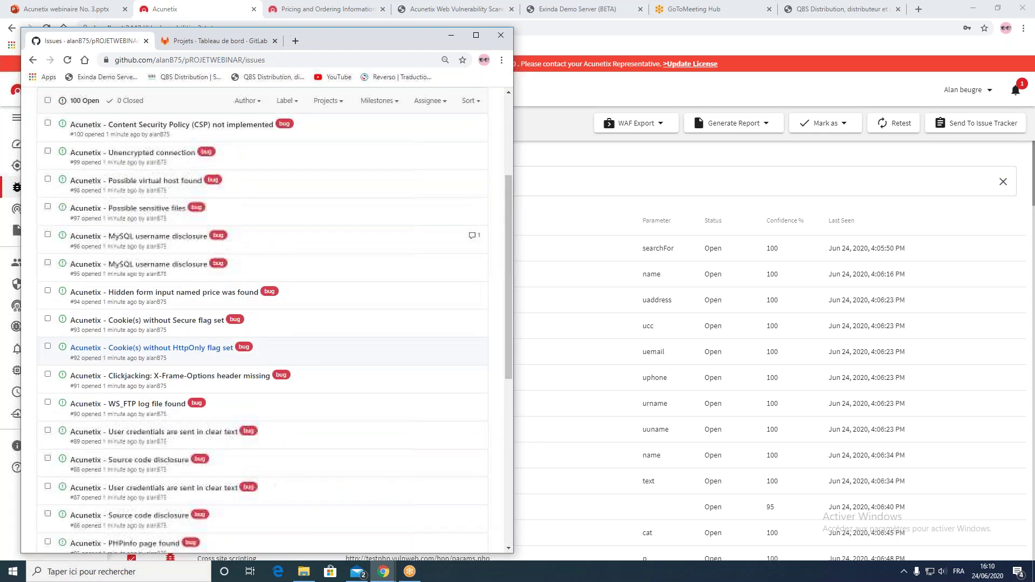
mouse_move(209, 333)
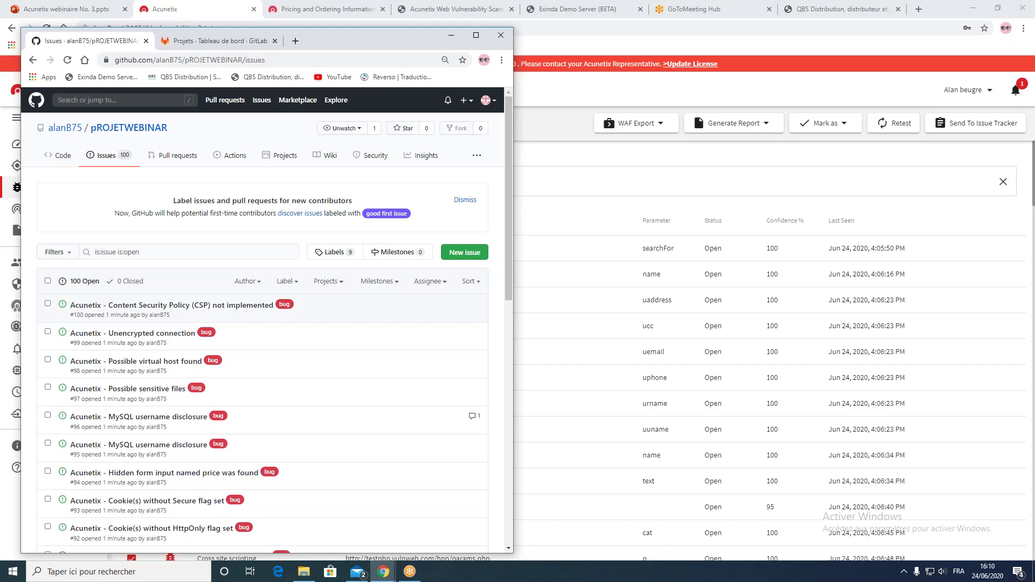
scroll(81, 408, down, 1)
scroll(81, 408, down, 2)
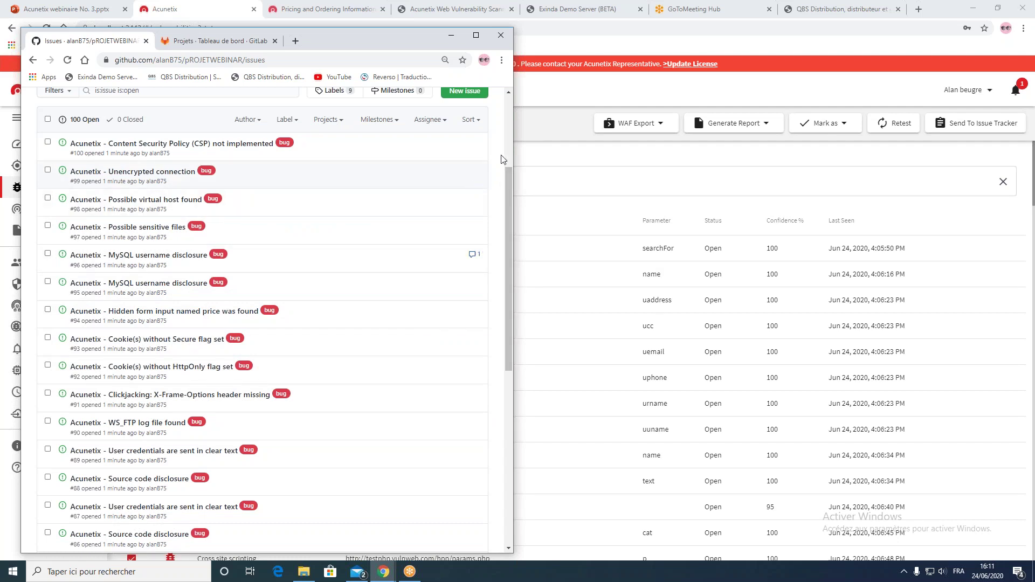
scroll(108, 122, up, 3)
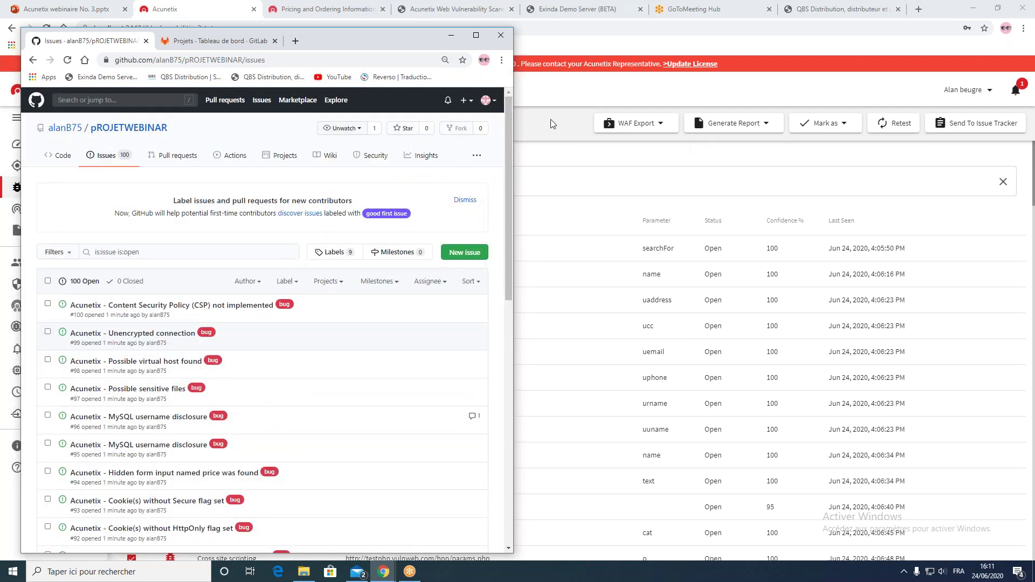
Step: Switch back to Acunetix and start a new issue tracker named testforGitLab
click(215, 43)
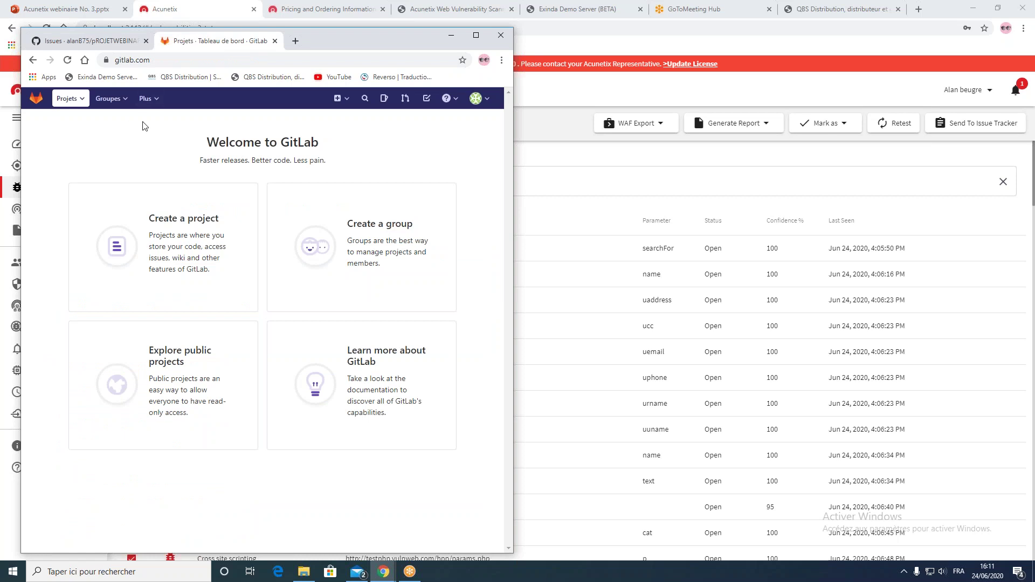
click(551, 129)
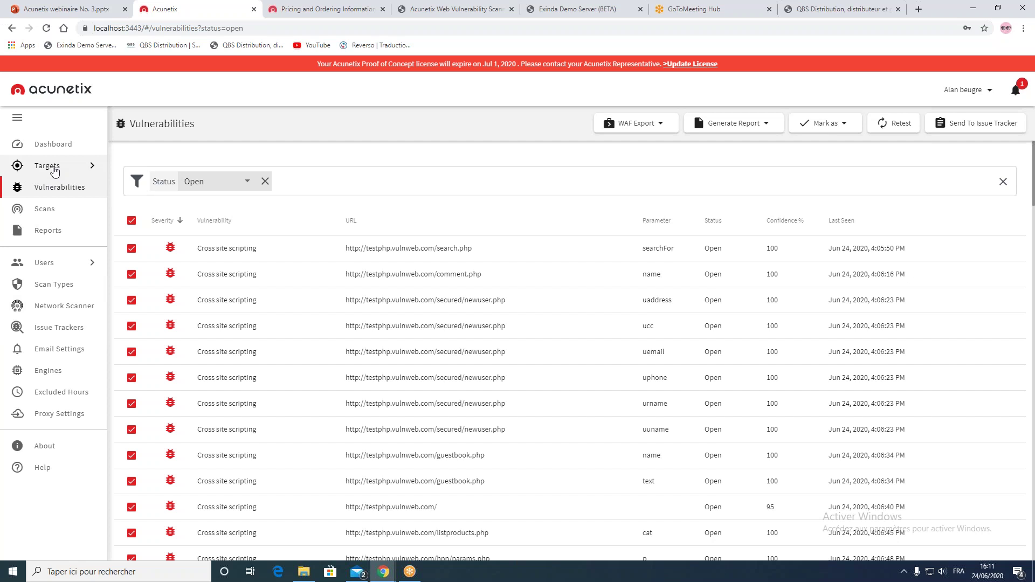
click(49, 330)
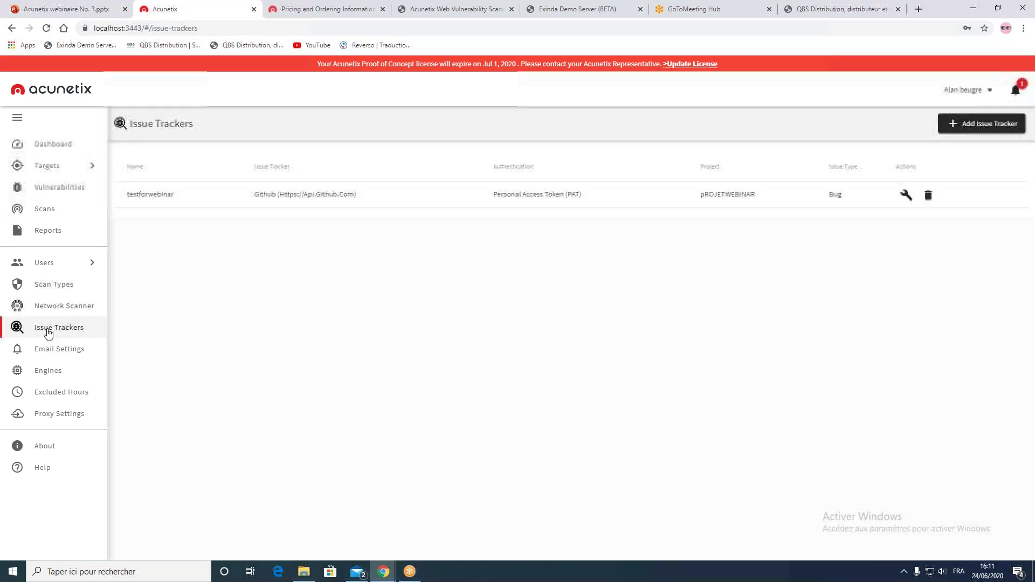
click(965, 124)
click(499, 203)
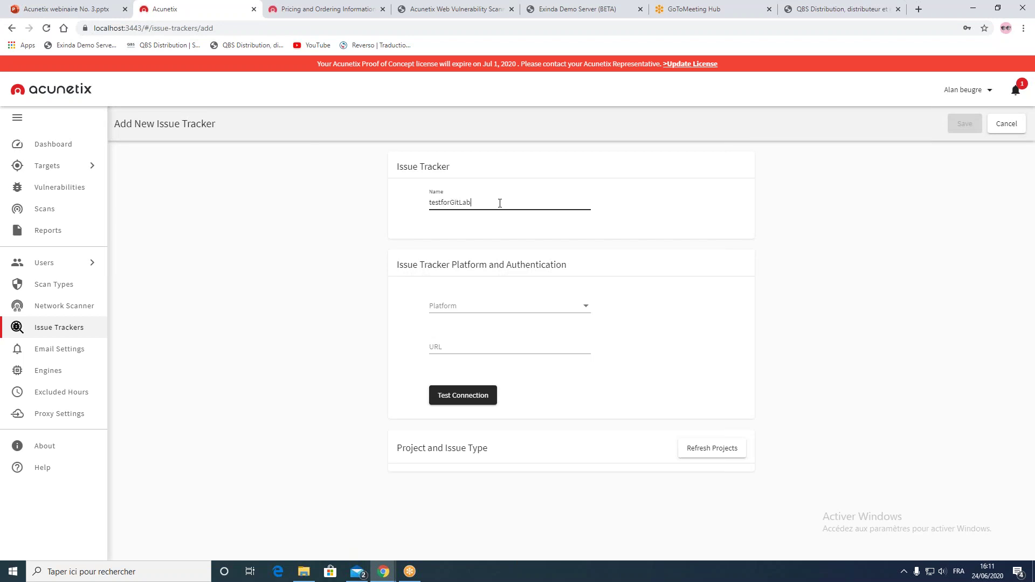
Step: Set the new issue tracker's platform to Gitlab and its authentication to Personal Access Token
click(505, 307)
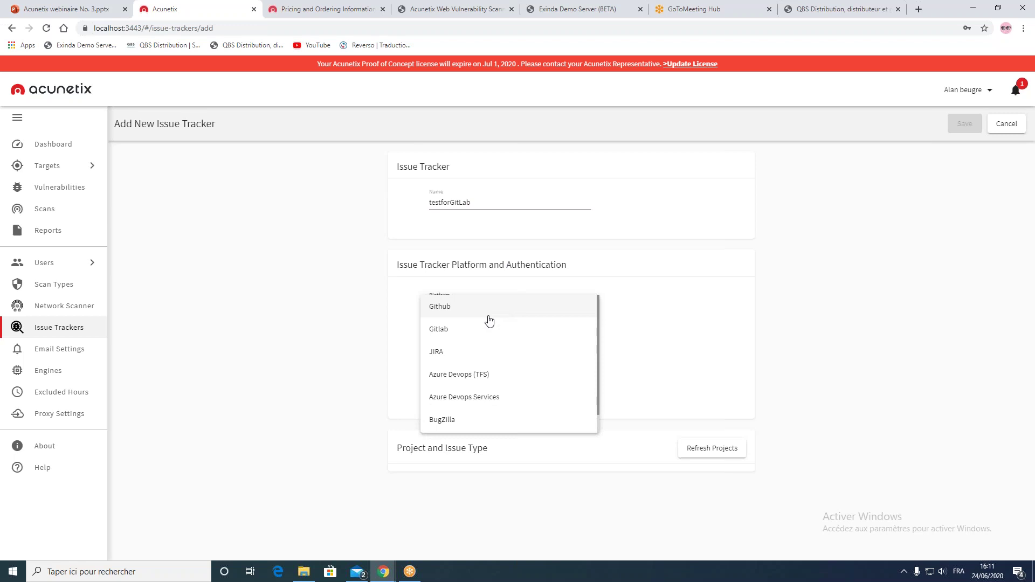
click(455, 328)
click(496, 353)
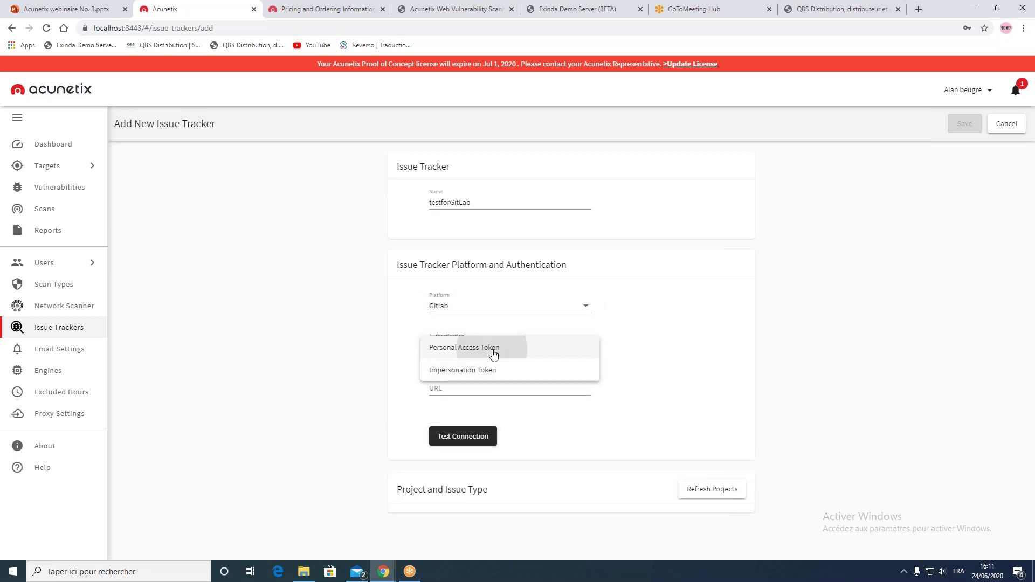
click(493, 353)
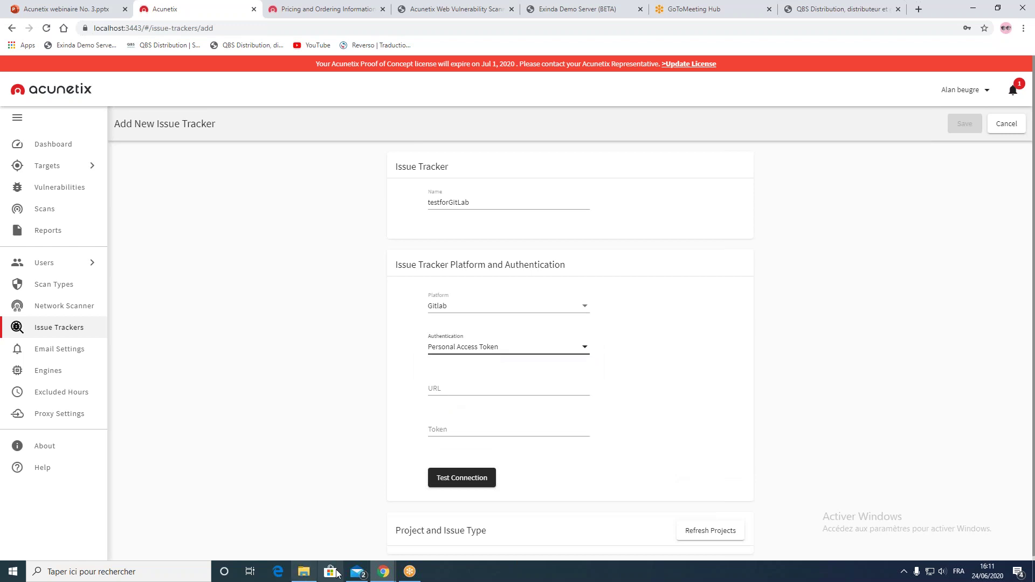
key(alt+Tab)
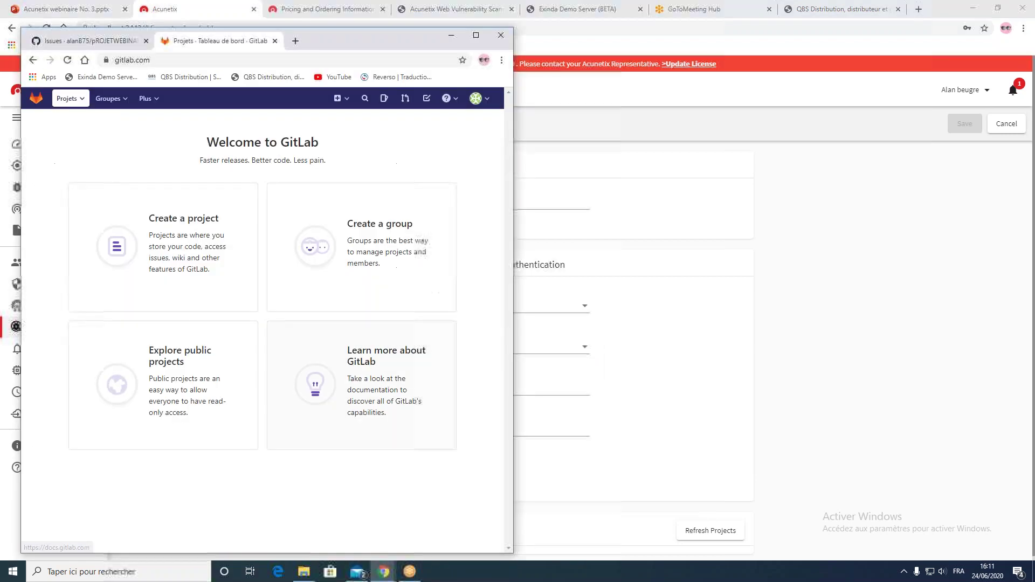
click(154, 63)
key(ctrl+c)
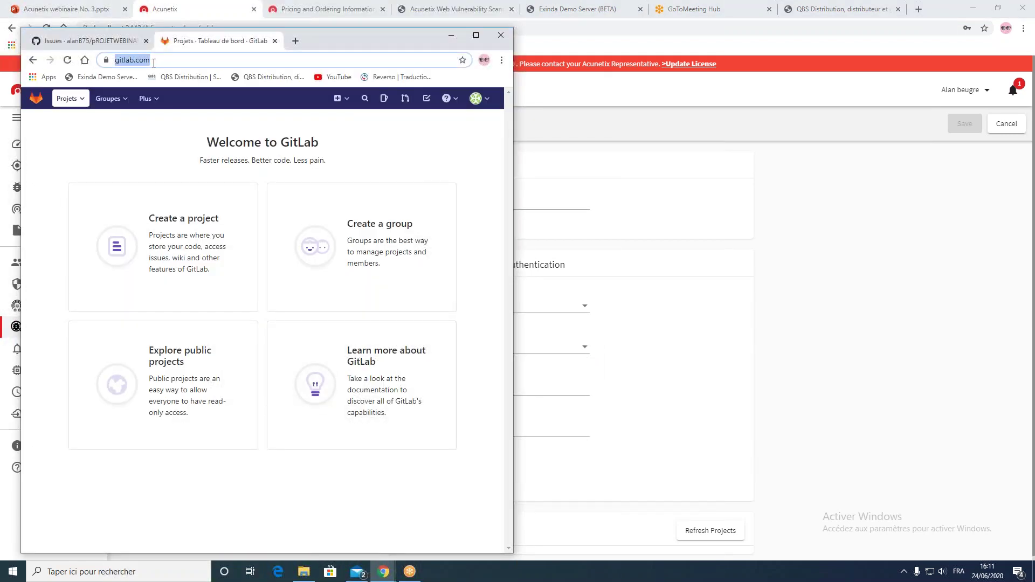
click(785, 268)
click(430, 387)
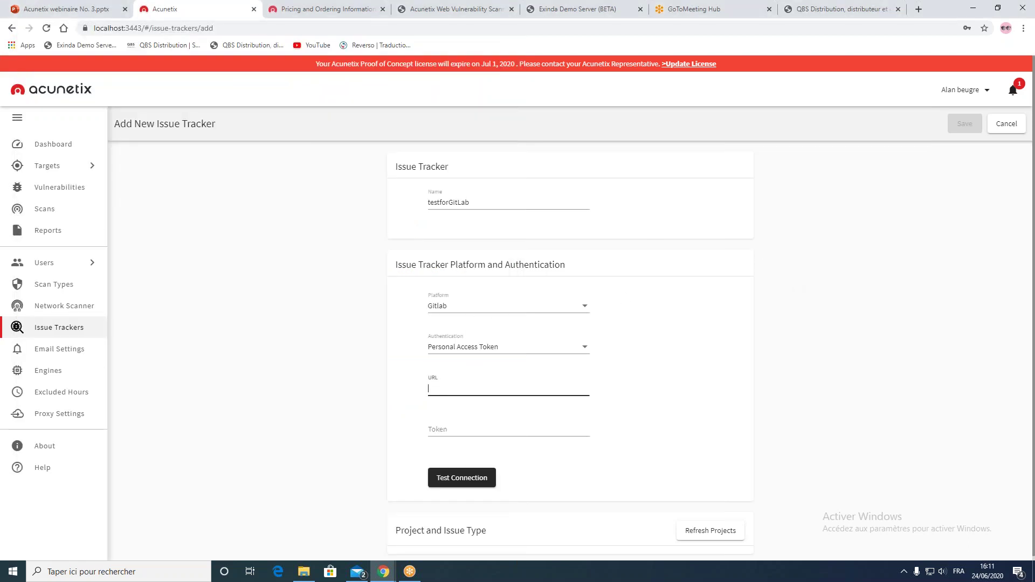
key(ctrl+v)
click(466, 430)
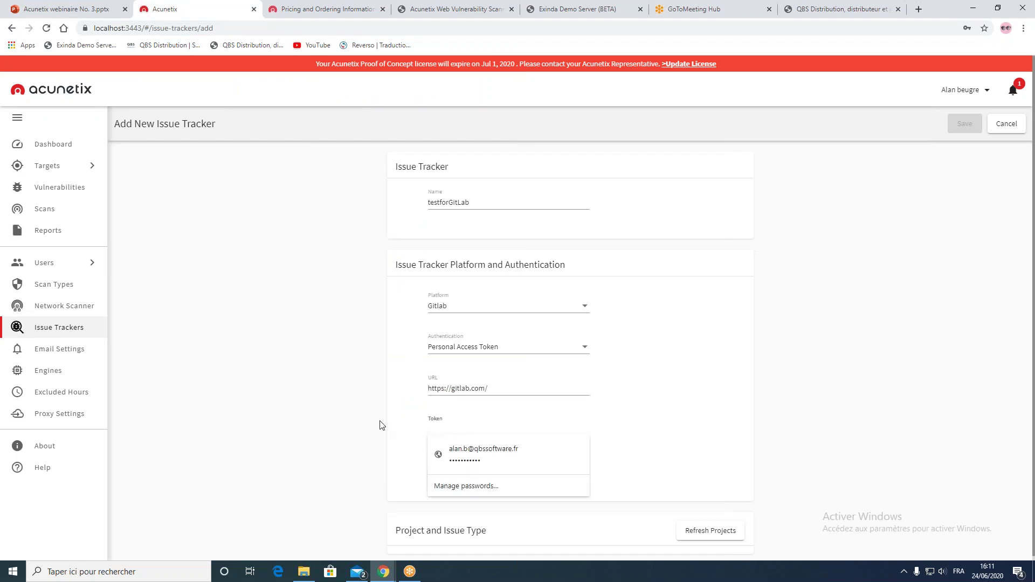
click(403, 423)
Step: Switch to GitLab and create a blank project named projetweb
key(alt+Tab)
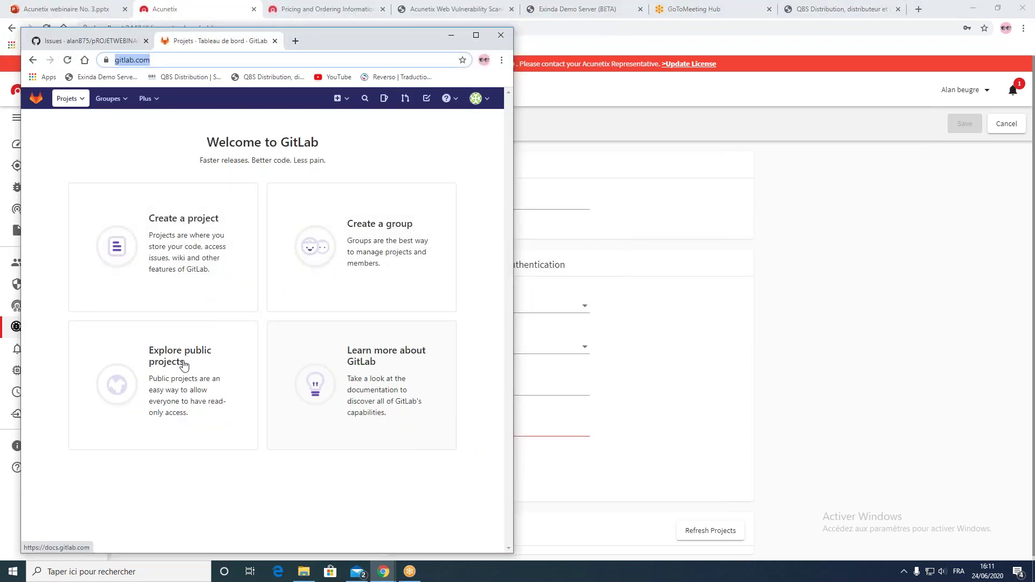
click(104, 250)
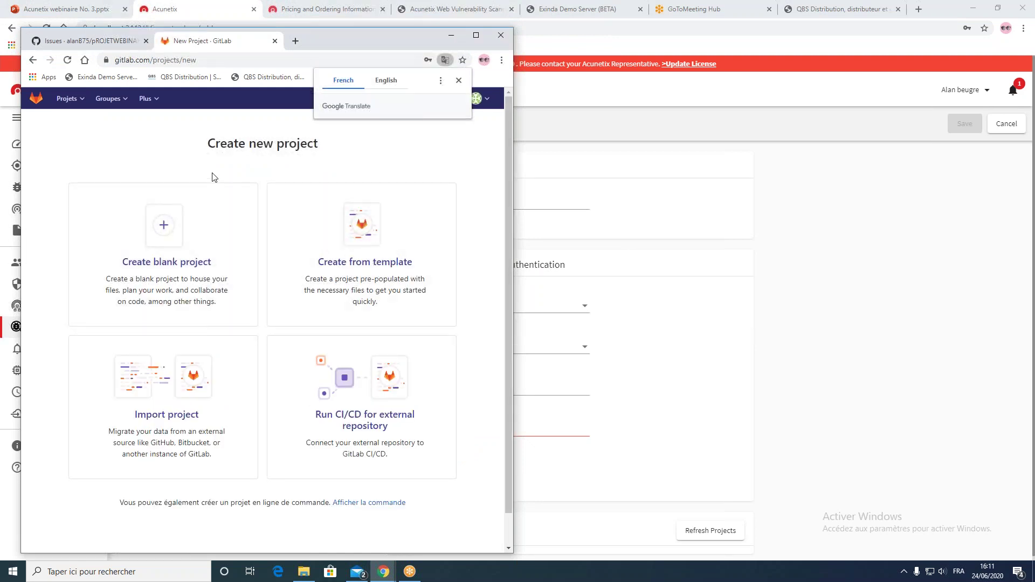
click(165, 240)
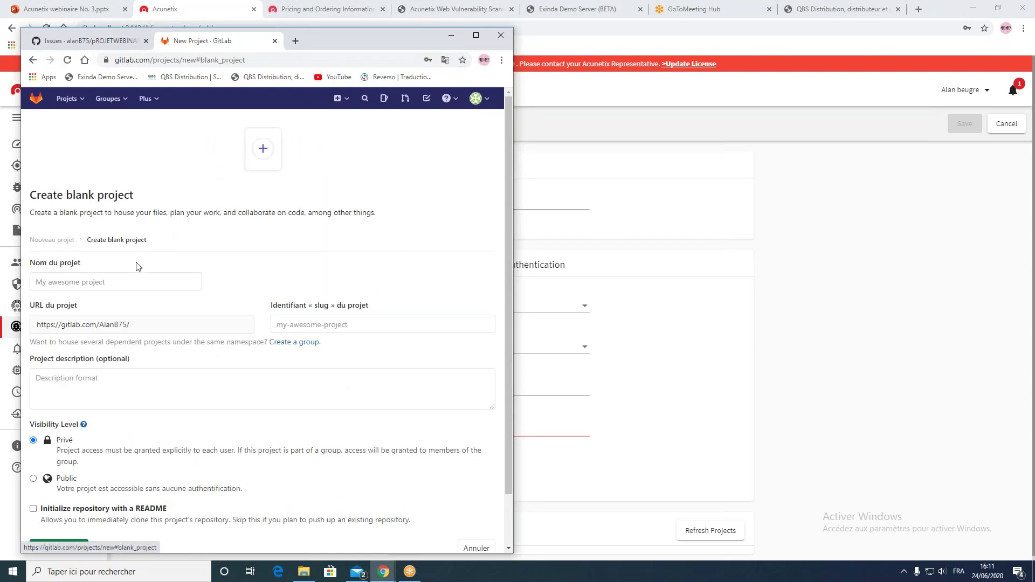
click(106, 276)
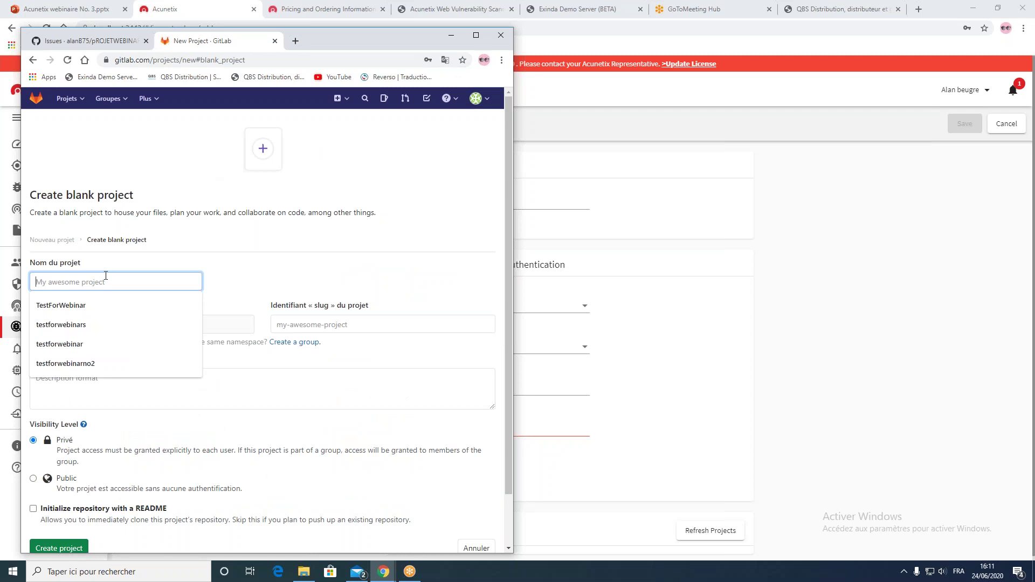
text(projetweb)
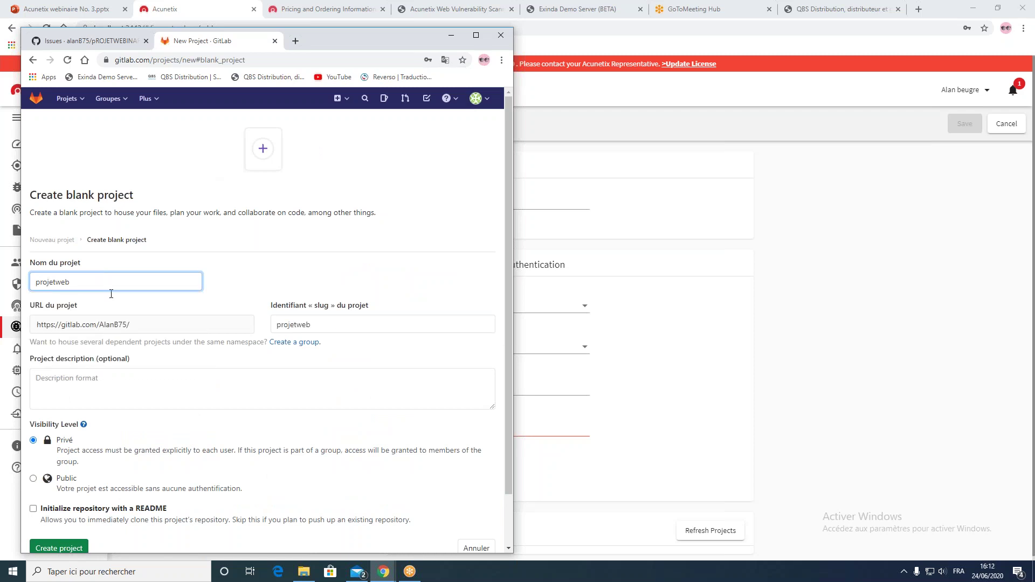
click(59, 550)
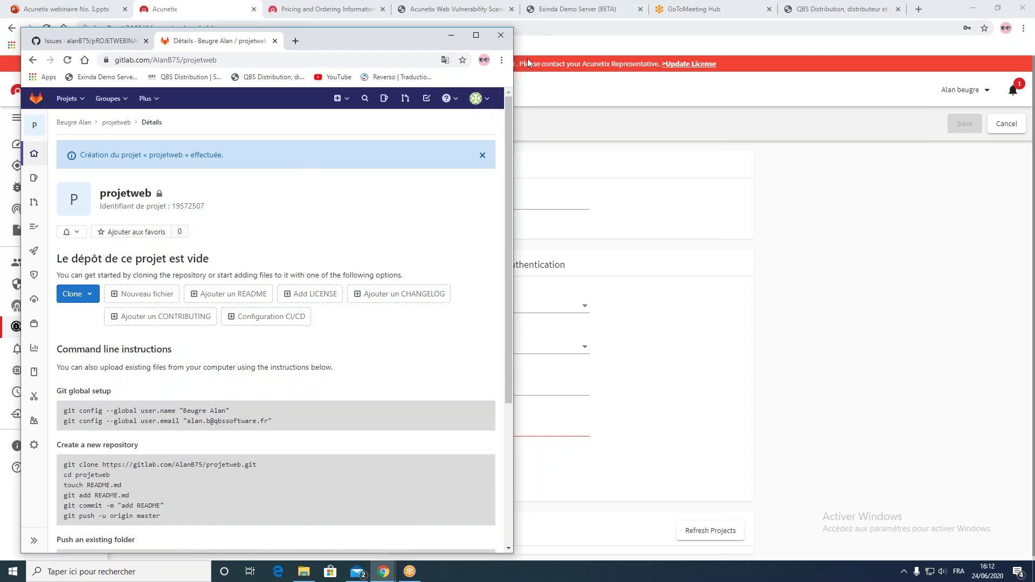
Step: Open the personal access token settings of the GitLab user account and name a new token tokenGitlab
click(478, 99)
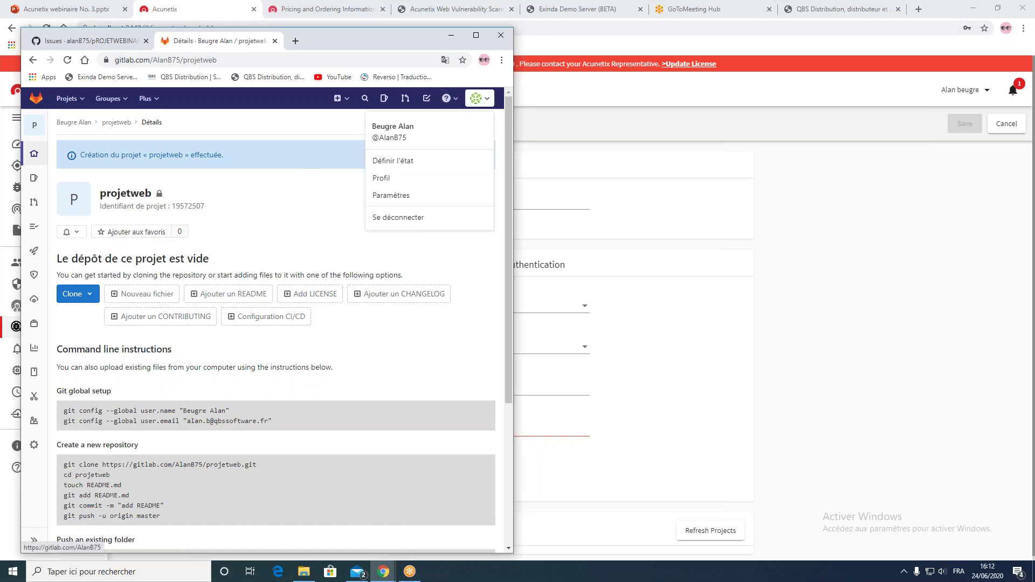
click(387, 197)
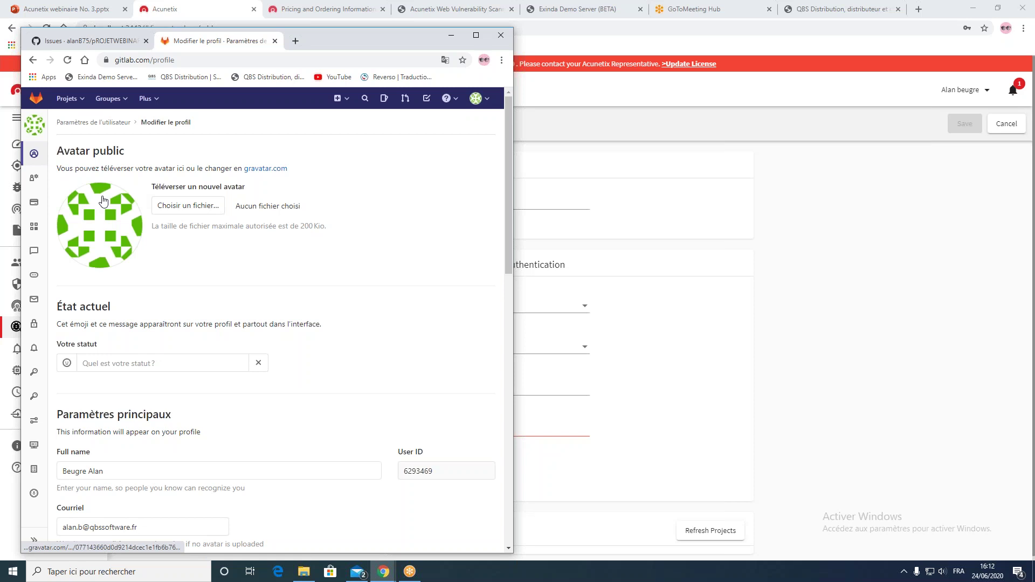
click(35, 276)
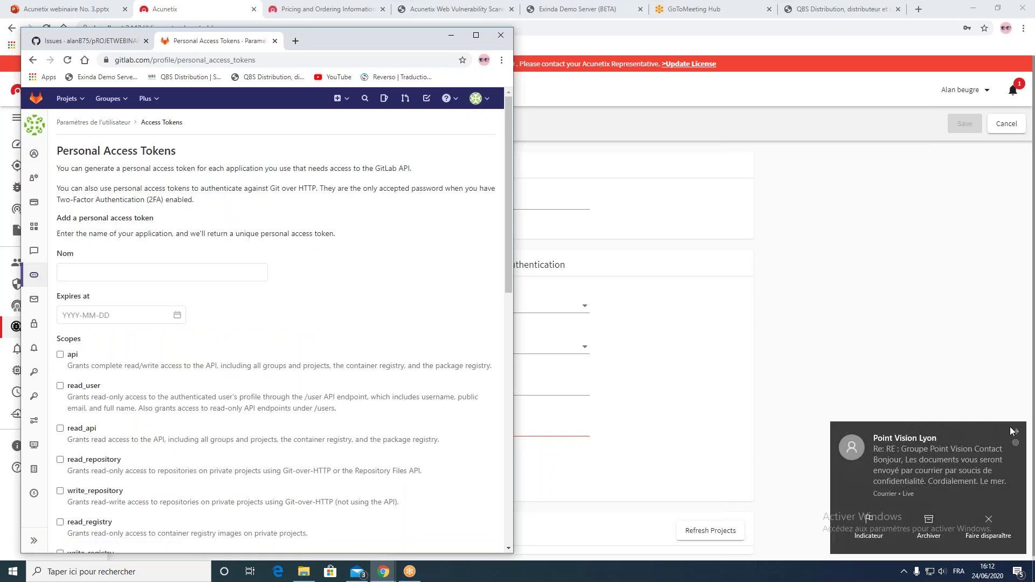
click(1012, 429)
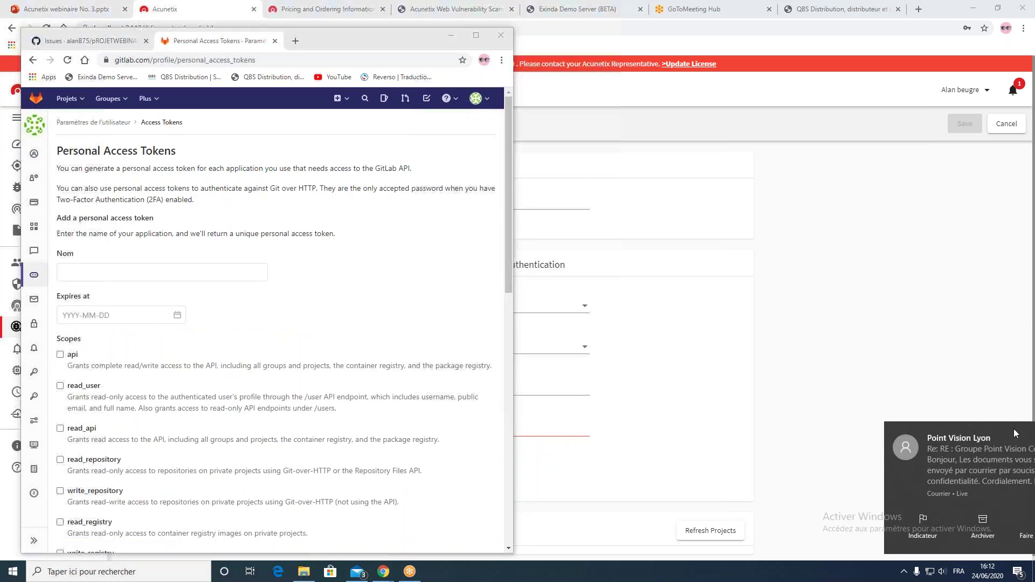
click(67, 274)
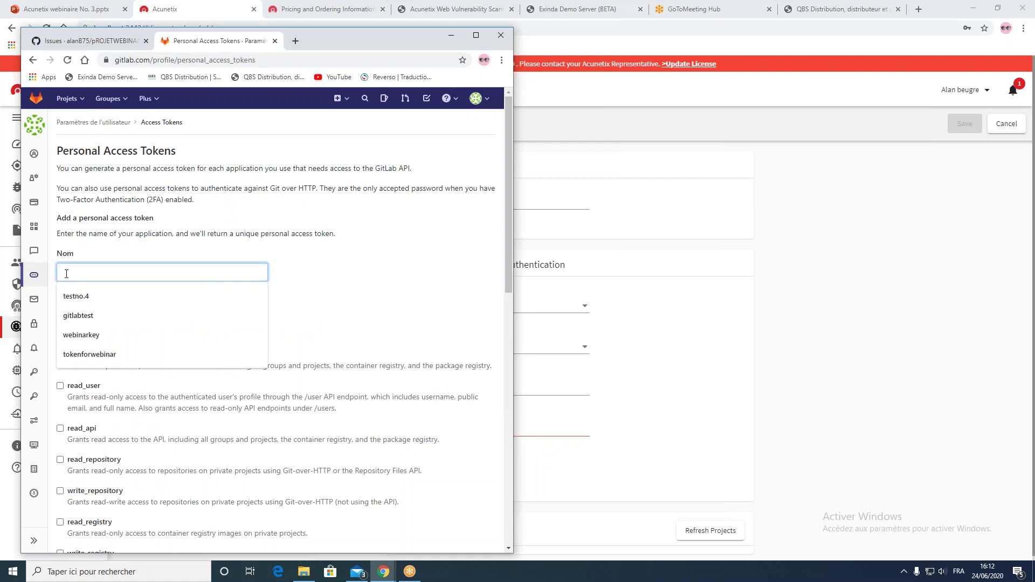
text(tokenGitlab)
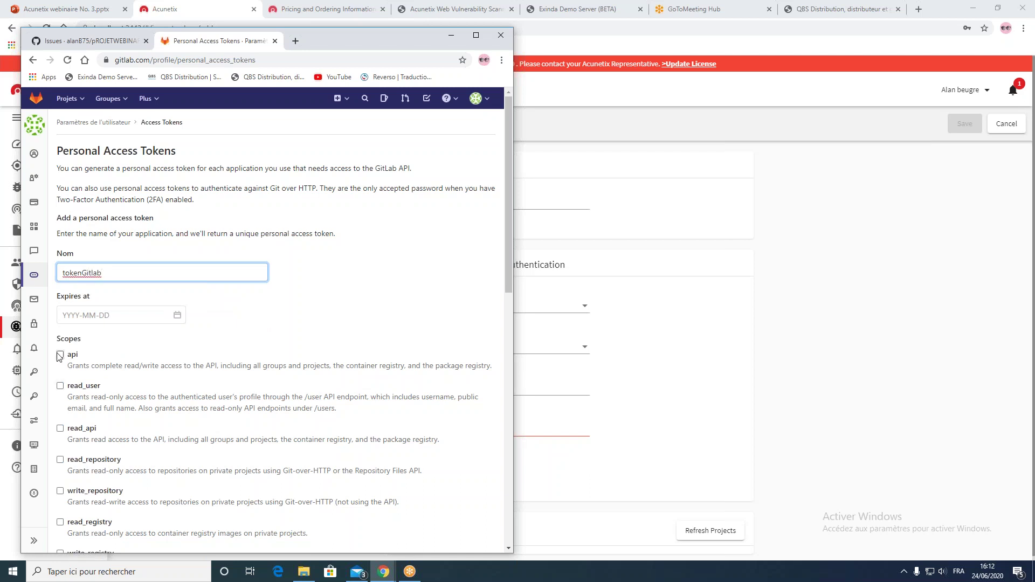
Step: Grant the token all scopes, from api and read_user to read_registry and write_registry, and create it
click(60, 355)
scroll(59, 357, down, 3)
click(60, 224)
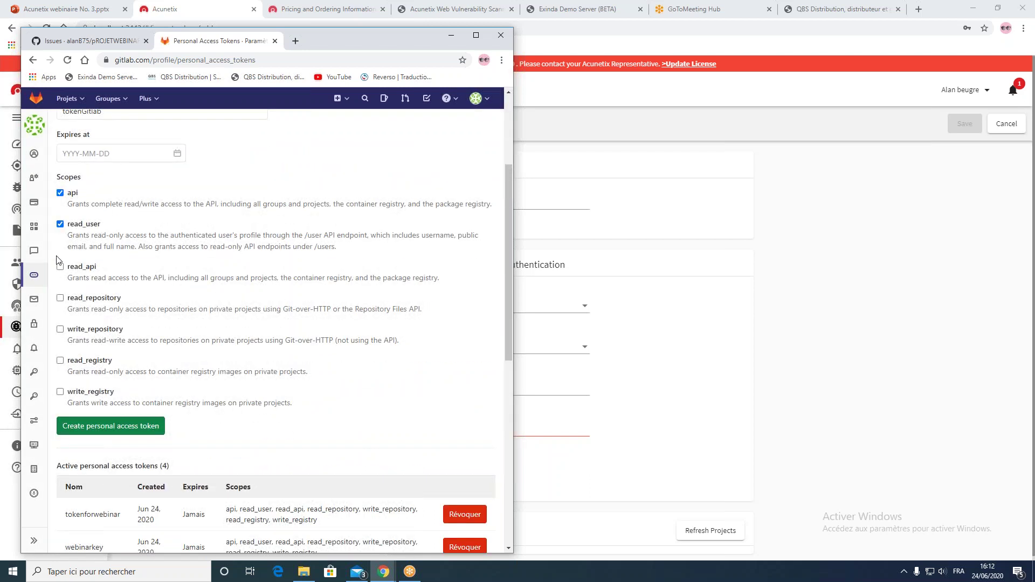
click(60, 268)
click(60, 298)
click(60, 330)
click(59, 361)
click(59, 392)
click(116, 421)
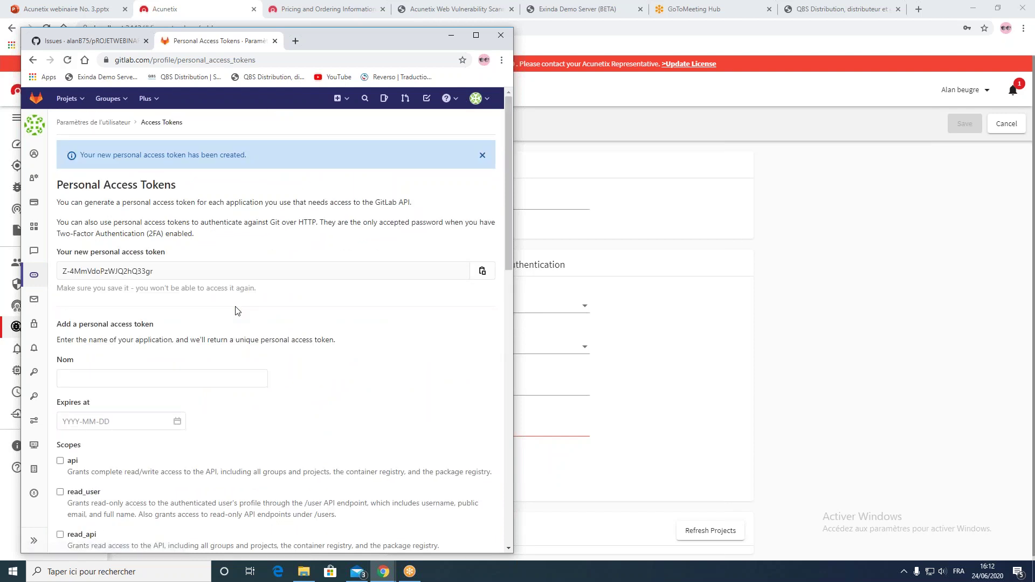
Step: Copy the new GitLab personal access token into the Acunetix issue tracker's Token field and test the connection
click(156, 271)
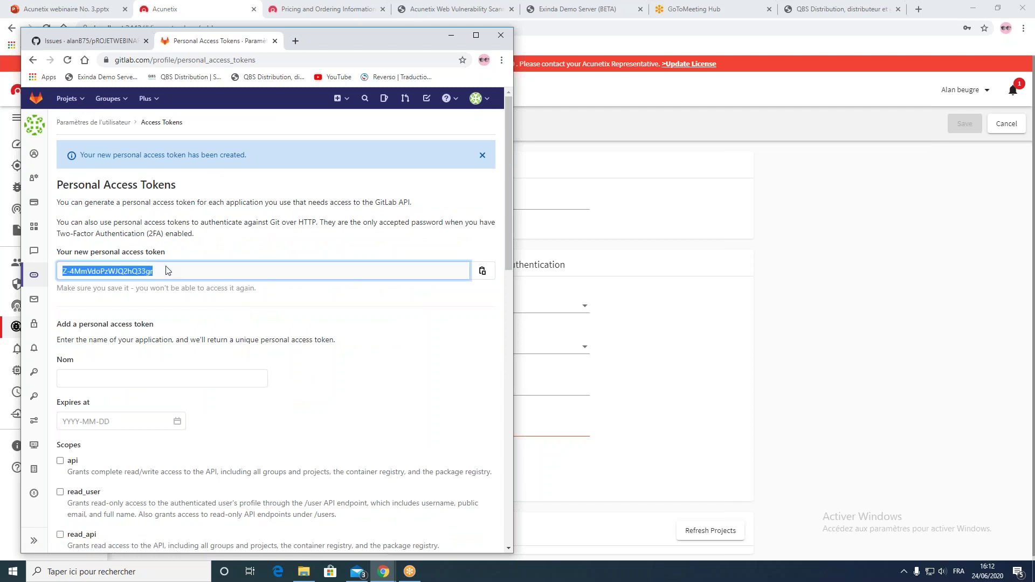
scroll(165, 271, down, 2)
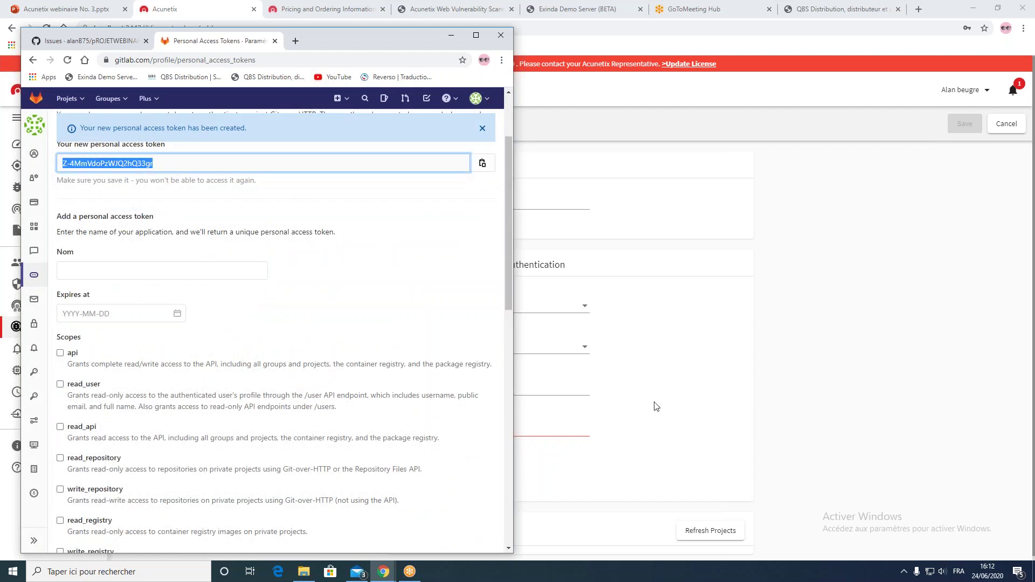
click(548, 425)
click(495, 428)
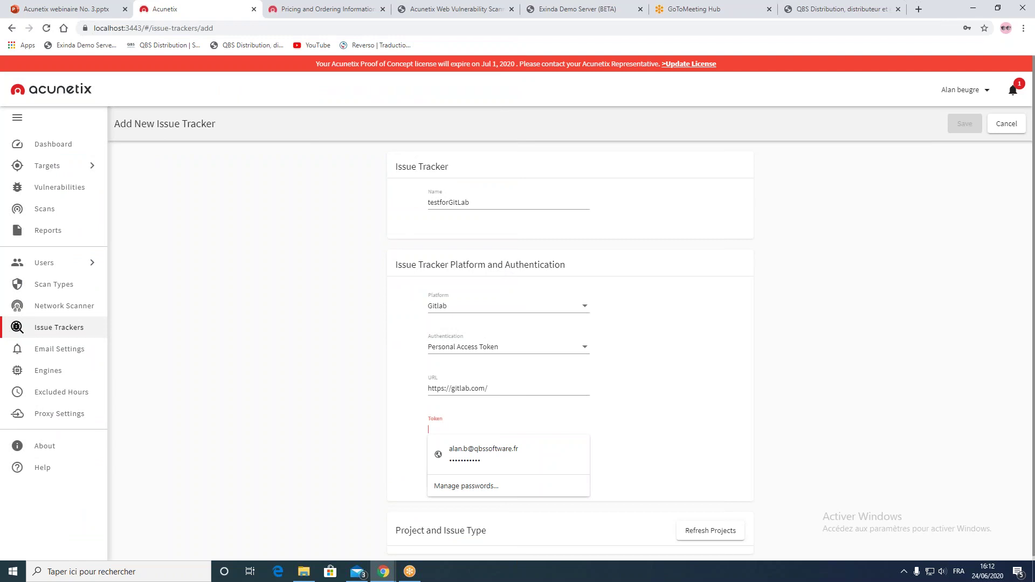
key(ctrl+v)
click(451, 484)
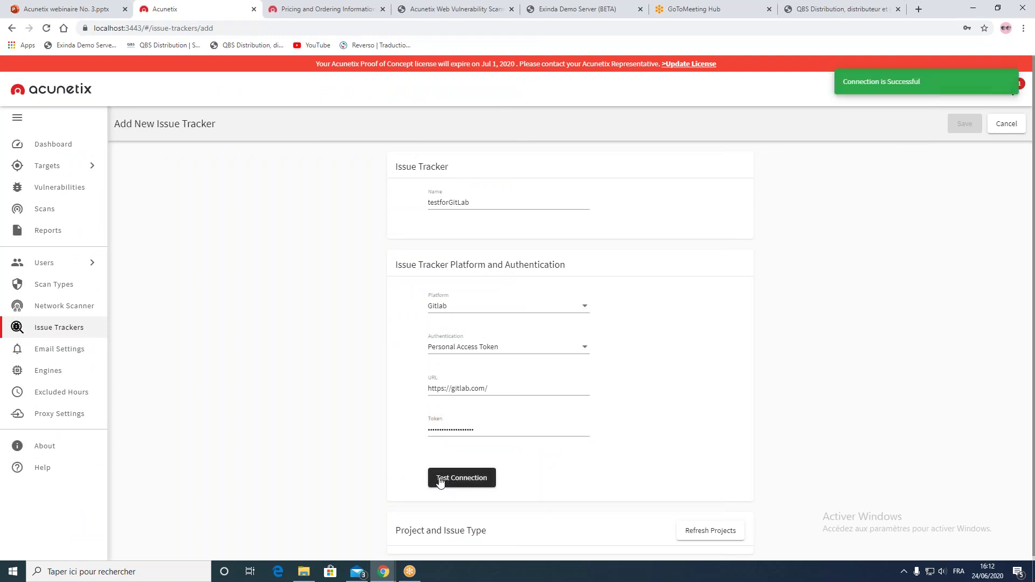
Step: Refresh the issue tracker's project list and set its project to projetweb
scroll(570, 429, down, 2)
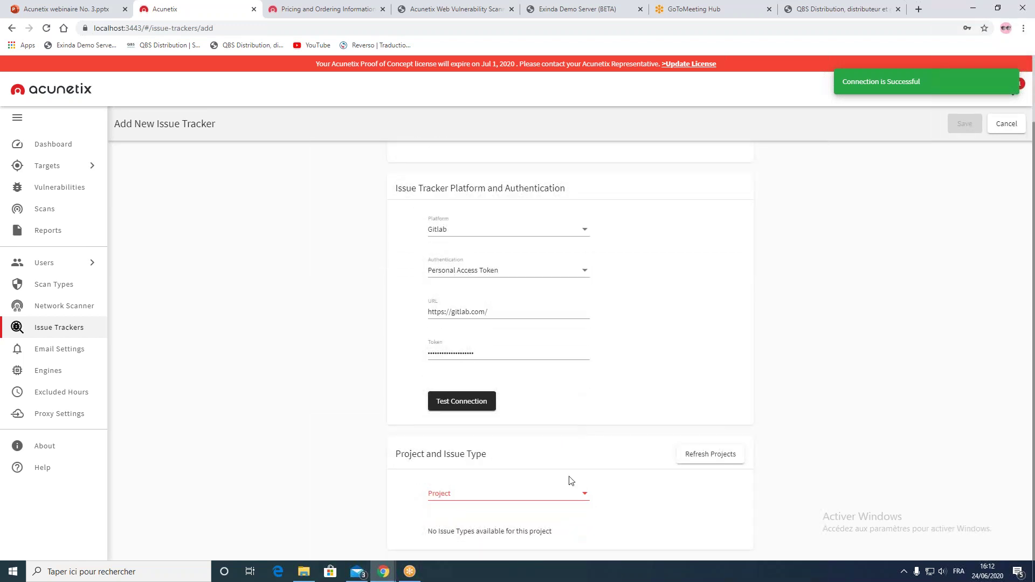
click(571, 494)
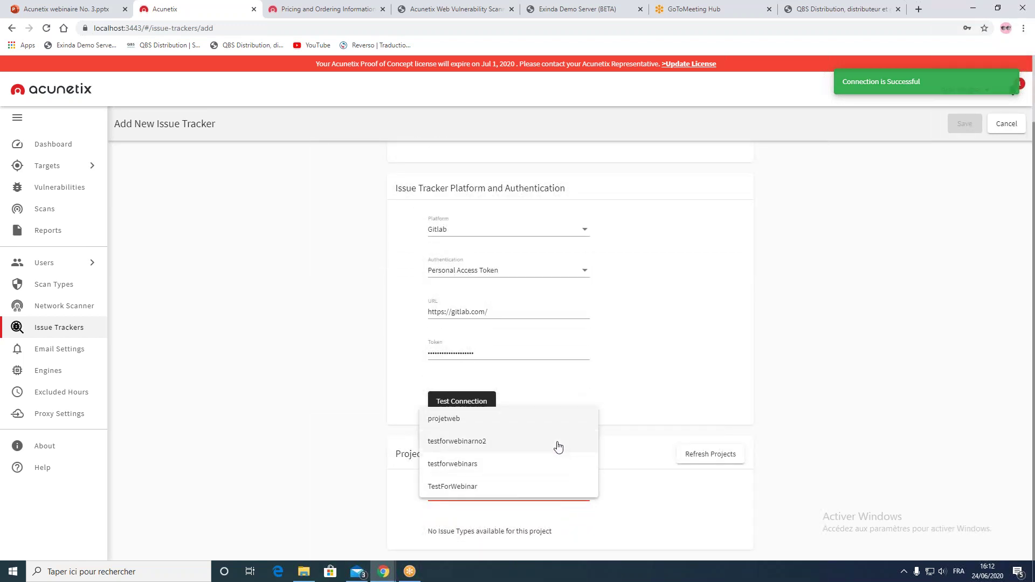
click(536, 420)
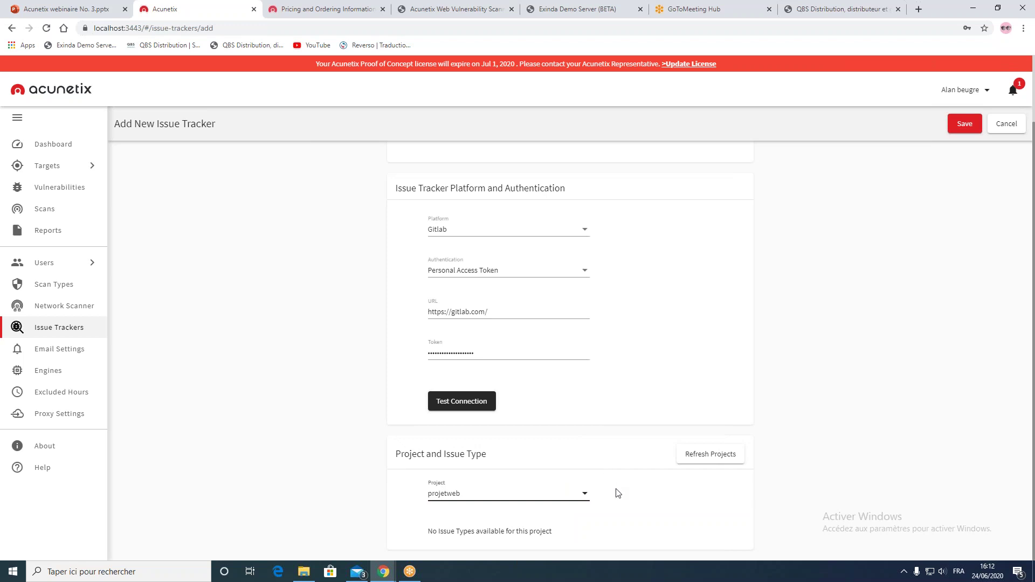
scroll(564, 512, up, 1)
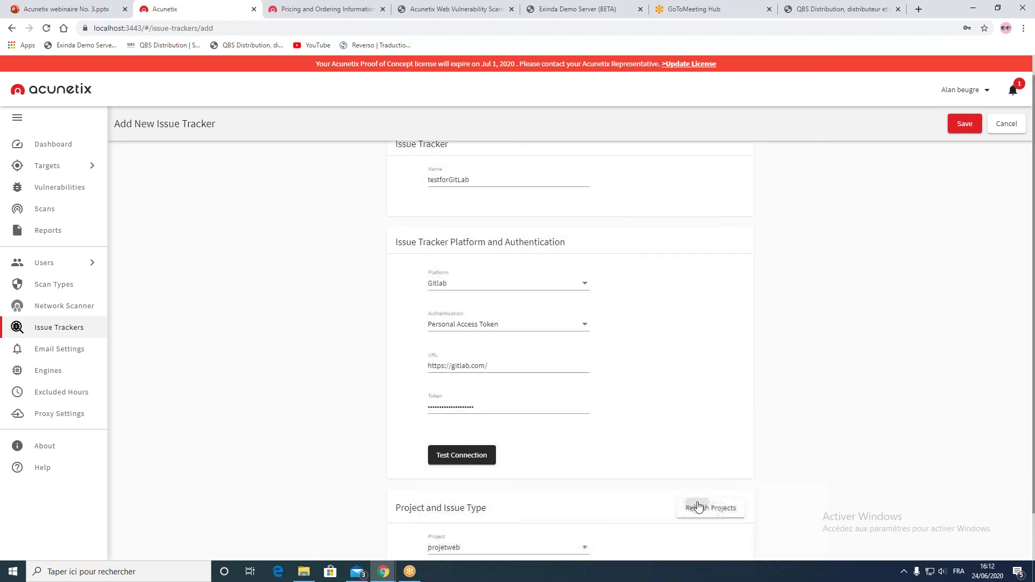
scroll(614, 496, down, 1)
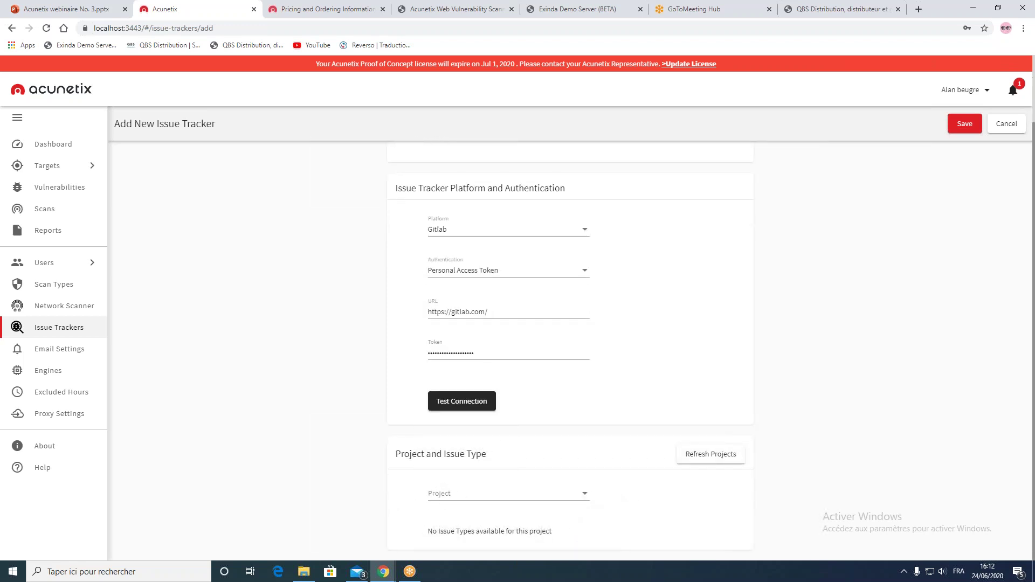
click(561, 498)
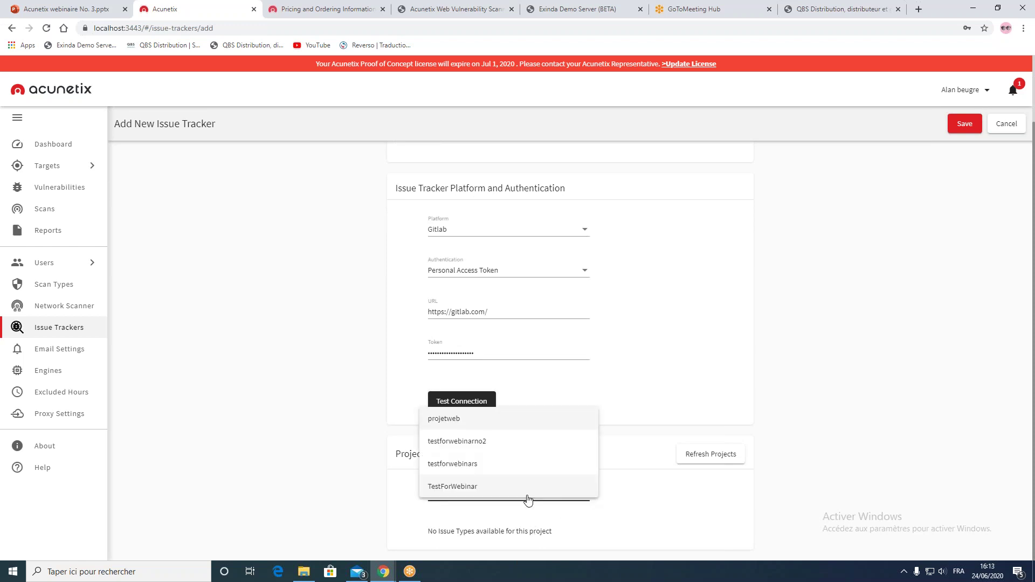
click(478, 425)
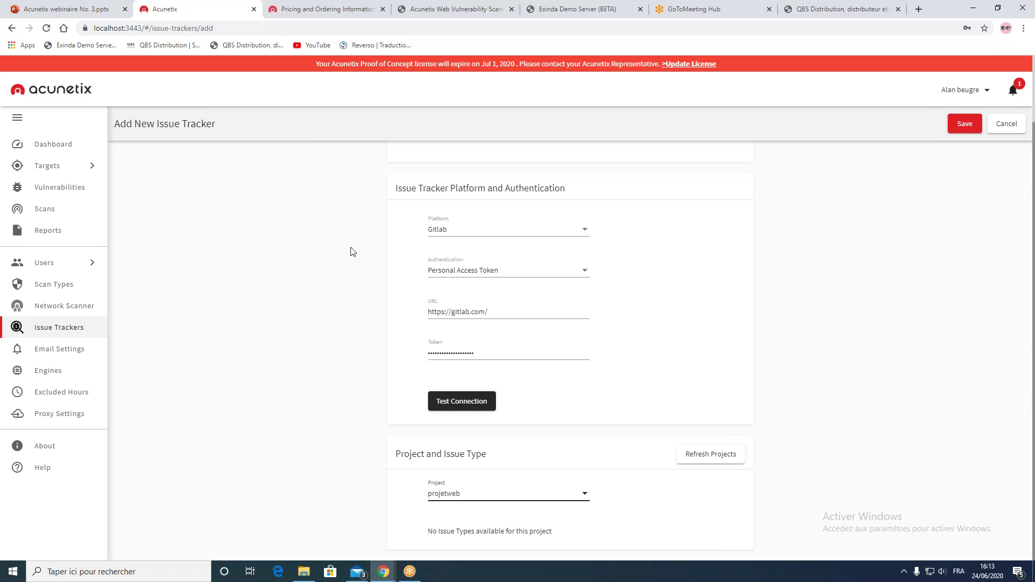
Step: Switch to GitLab and look up the account's own projects
key(alt+Tab)
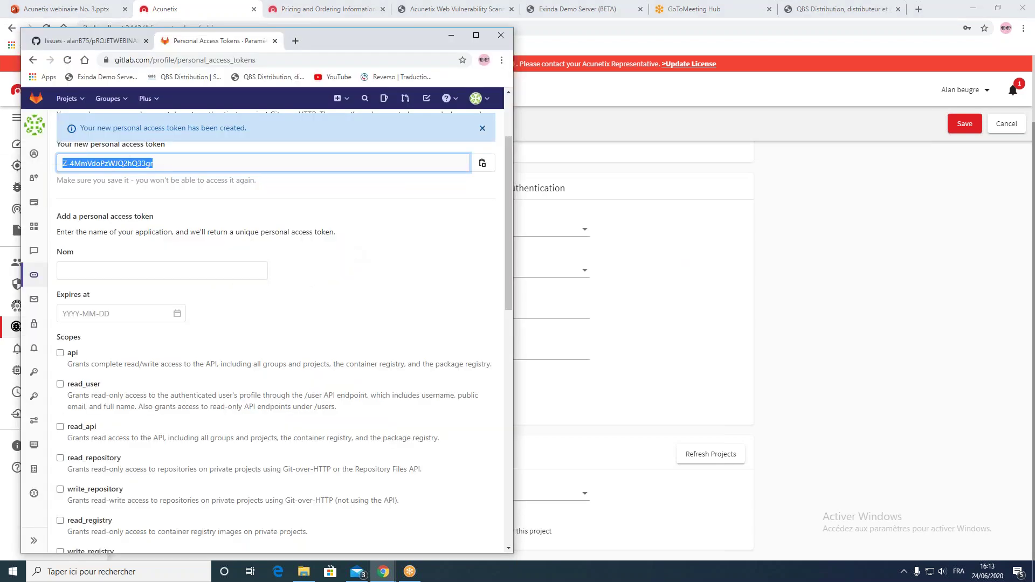
click(172, 233)
scroll(172, 233, up, 2)
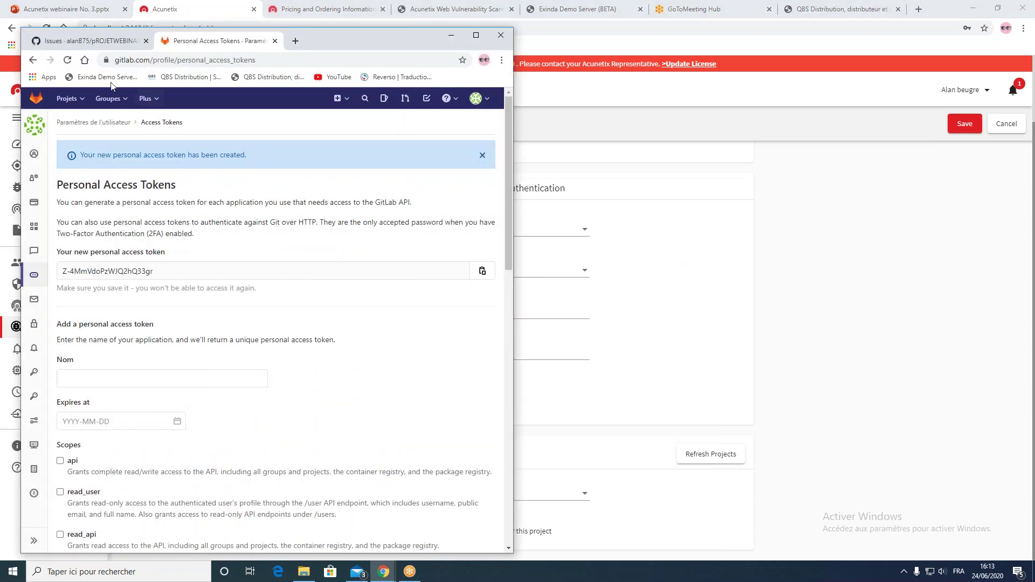
click(35, 125)
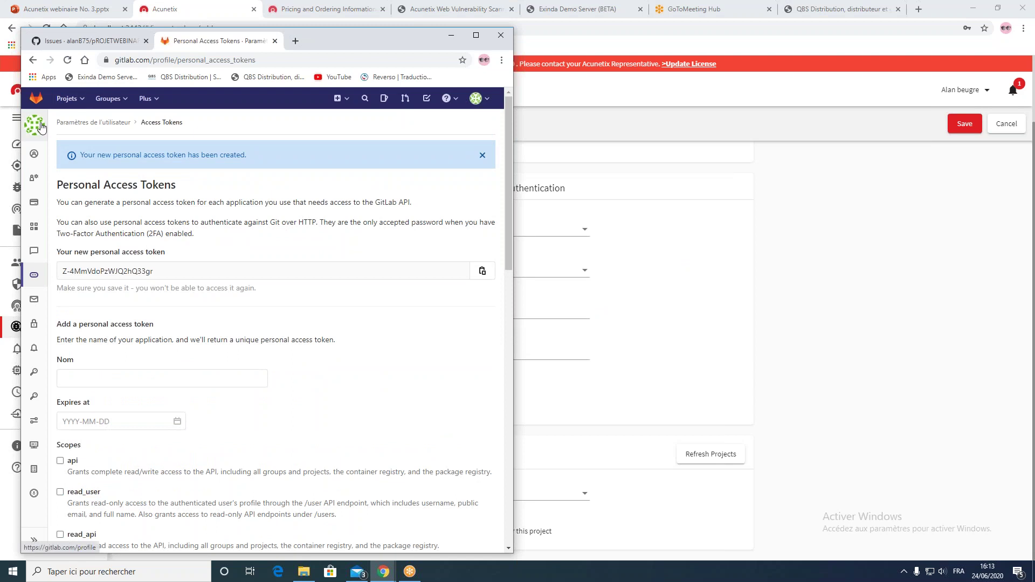
click(63, 101)
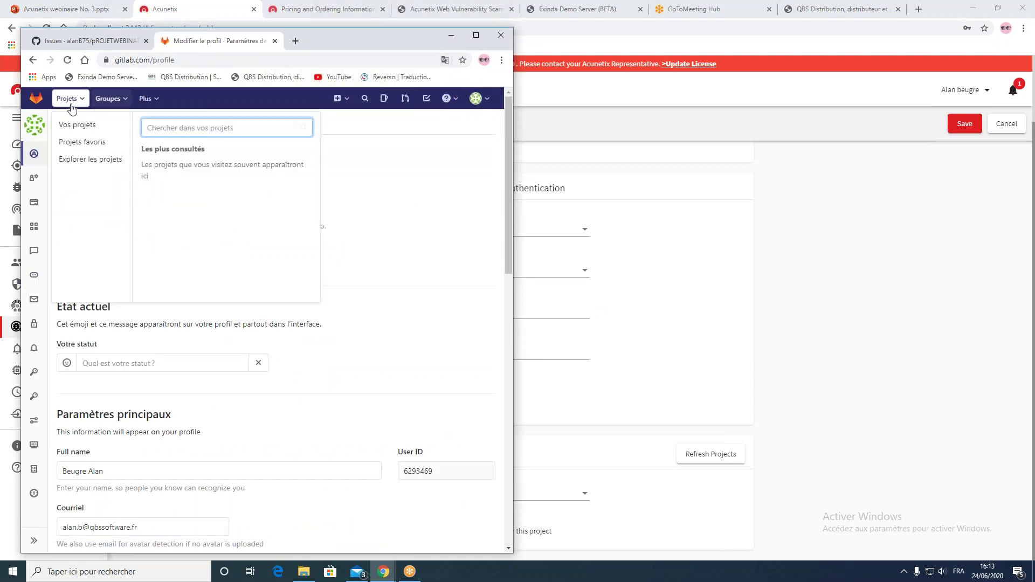
click(77, 129)
click(77, 128)
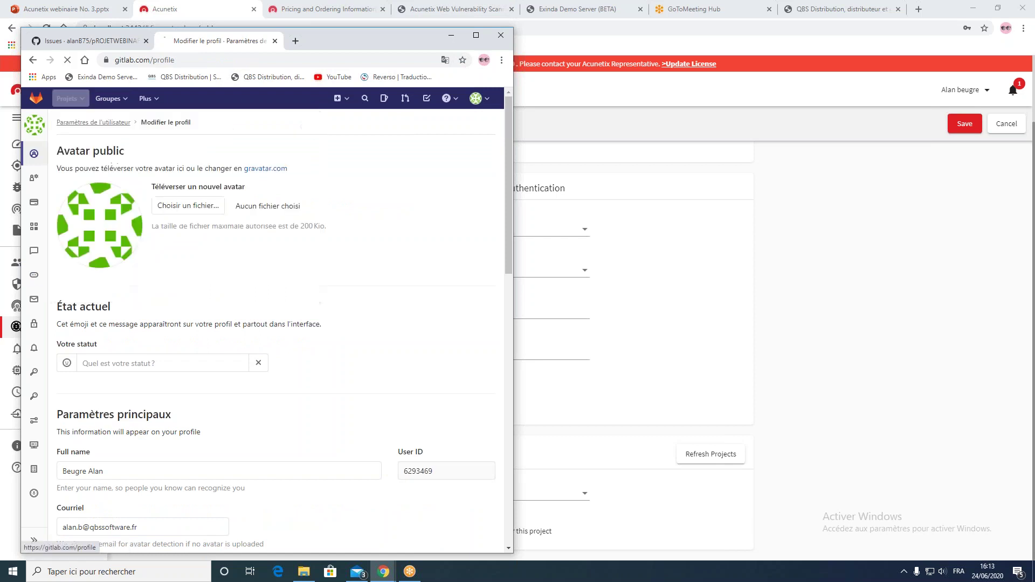
scroll(74, 203, down, 10)
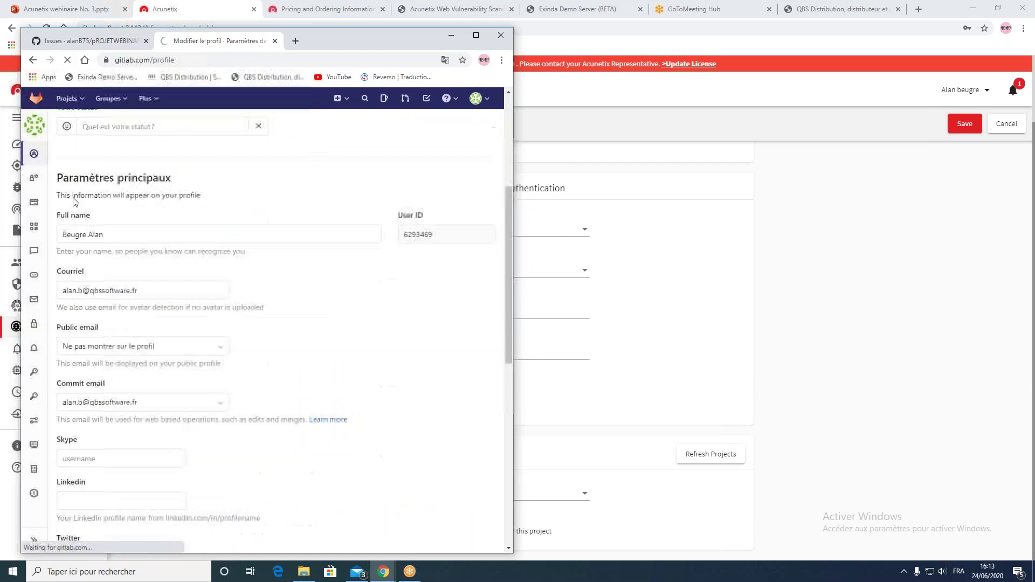
scroll(74, 203, down, 3)
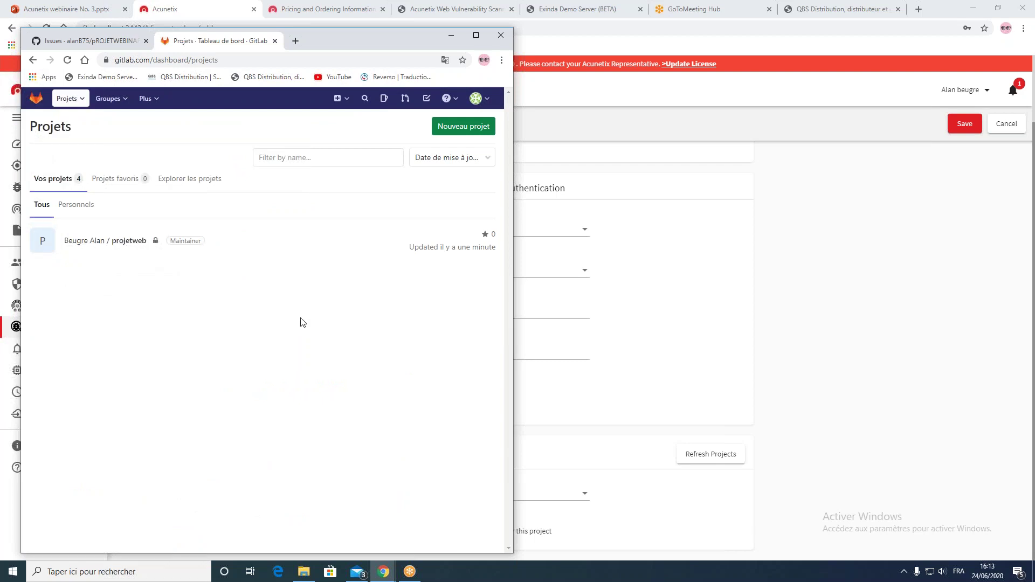
Step: Return to Acunetix, save the new GitLab issue tracker and reopen its configuration
key(alt+Tab)
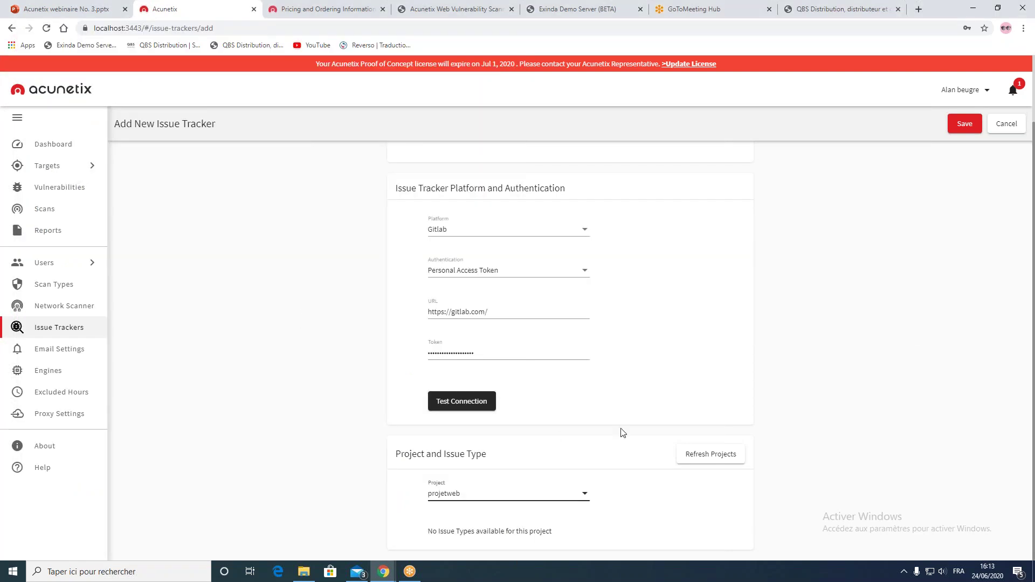
click(962, 125)
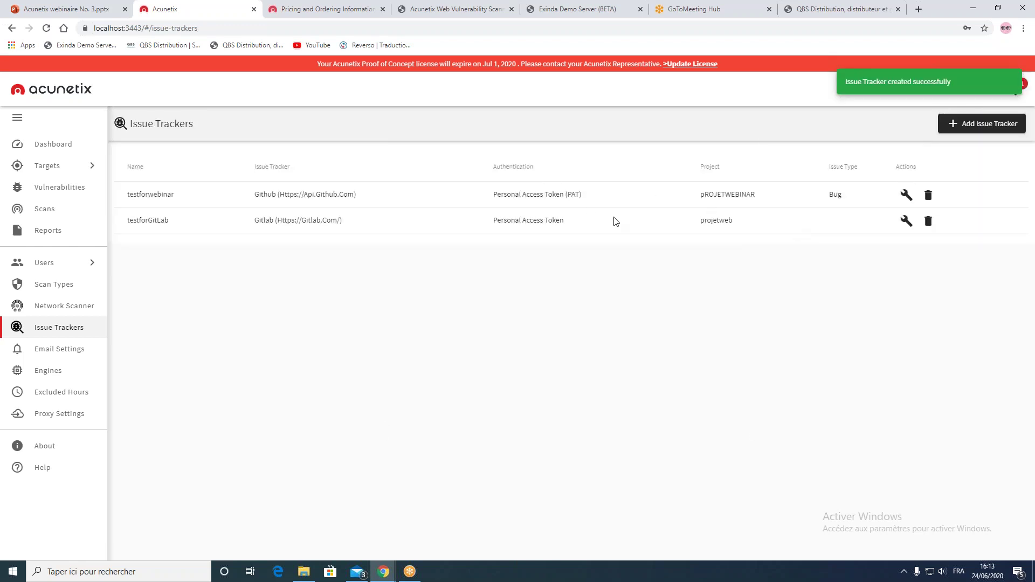
click(906, 221)
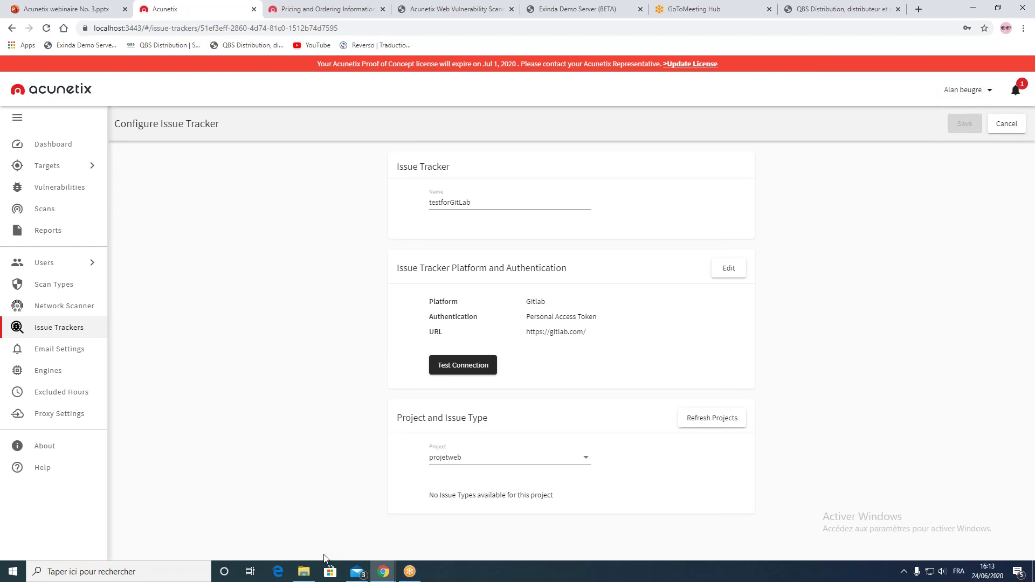
Step: Switch to GitLab and open the tickets of the projetweb project
key(alt+Tab)
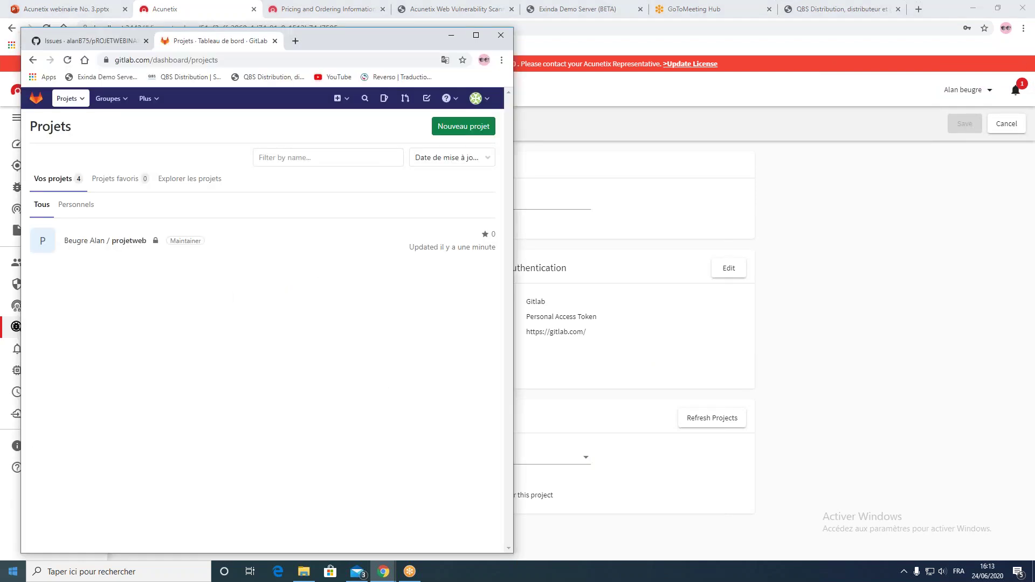
click(124, 241)
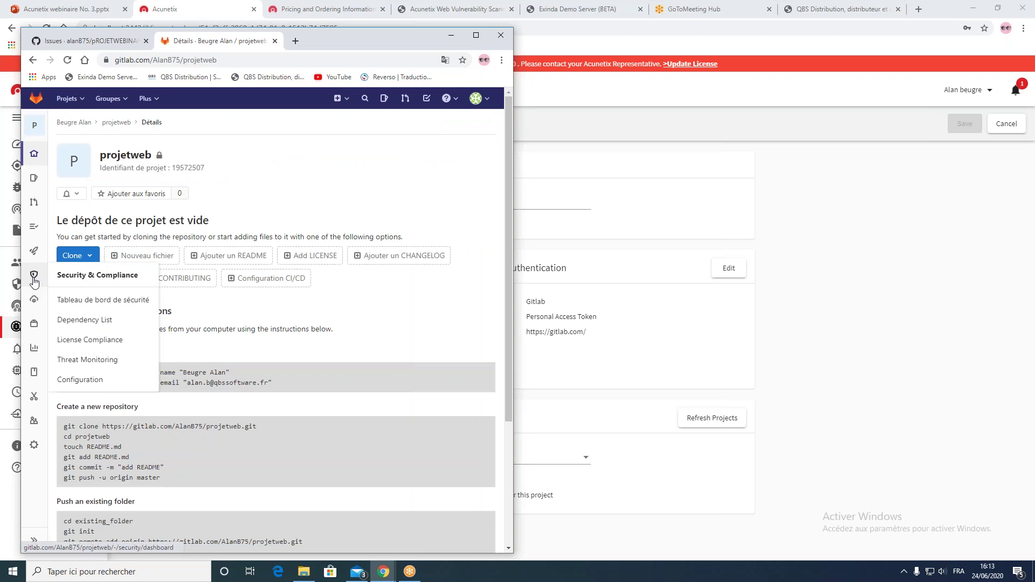
mouse_move(35, 236)
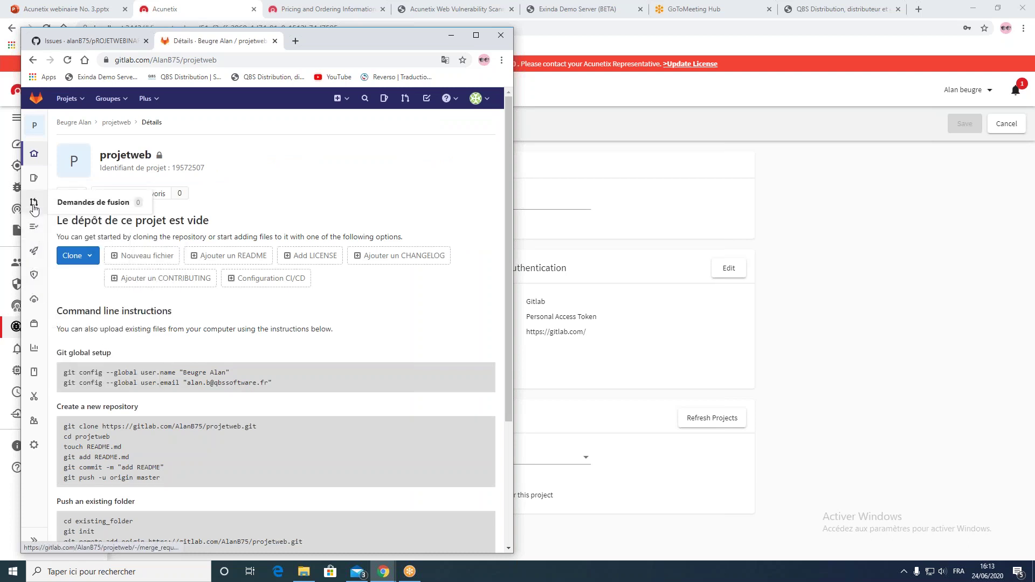
mouse_move(34, 185)
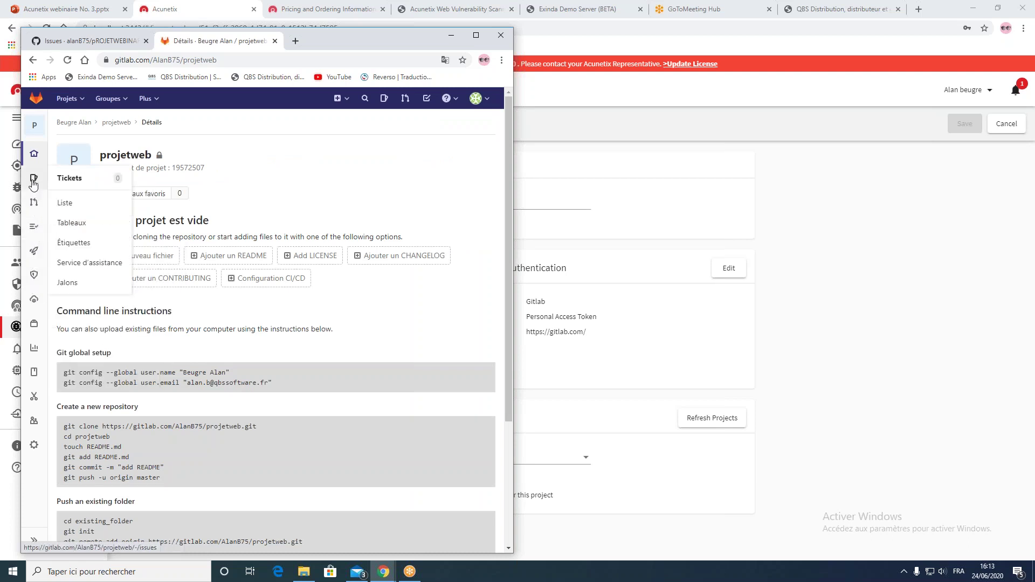
click(75, 184)
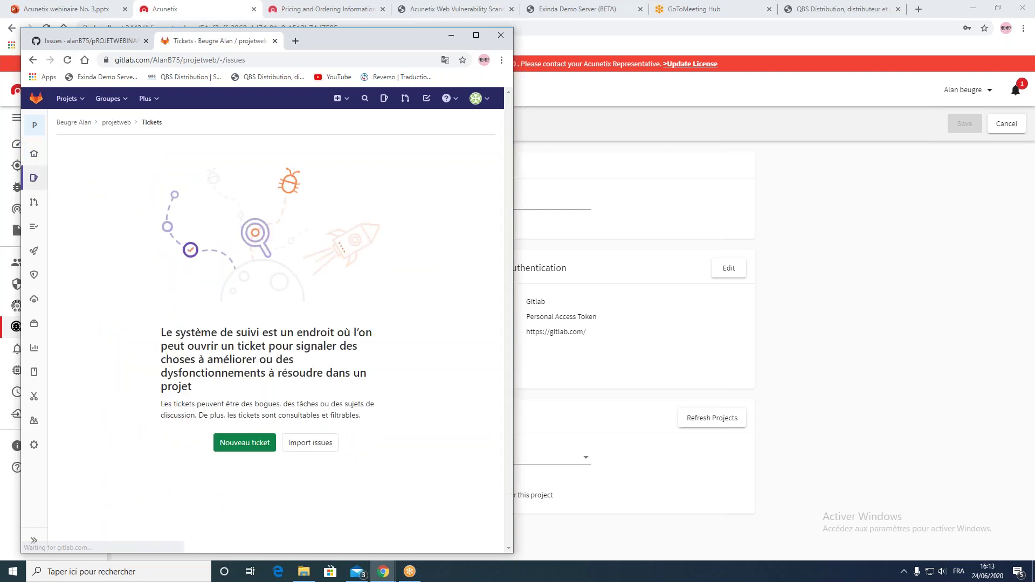
Step: Generate the default set of labels for the projetweb project's tickets and look through them
mouse_move(34, 181)
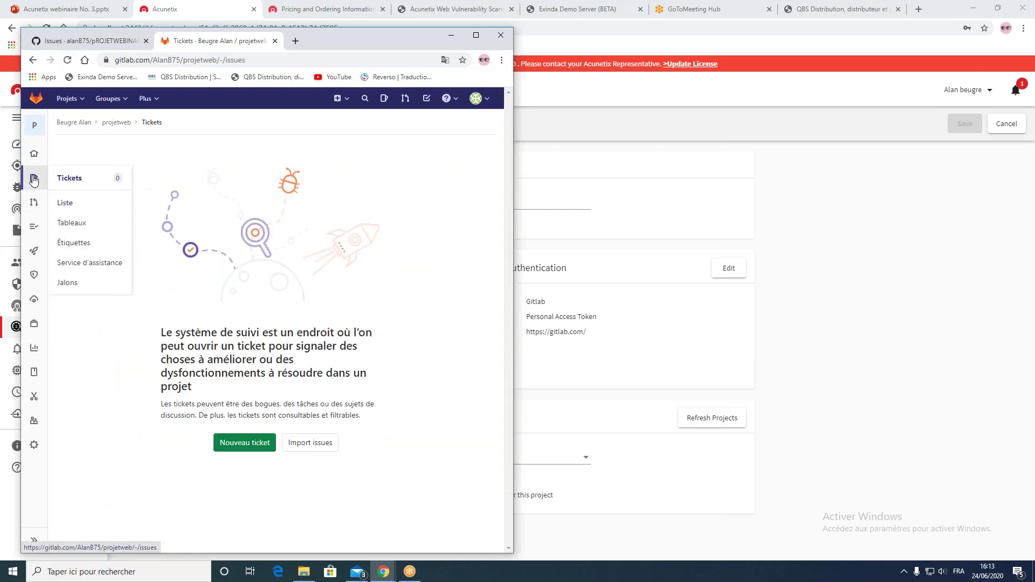
click(82, 250)
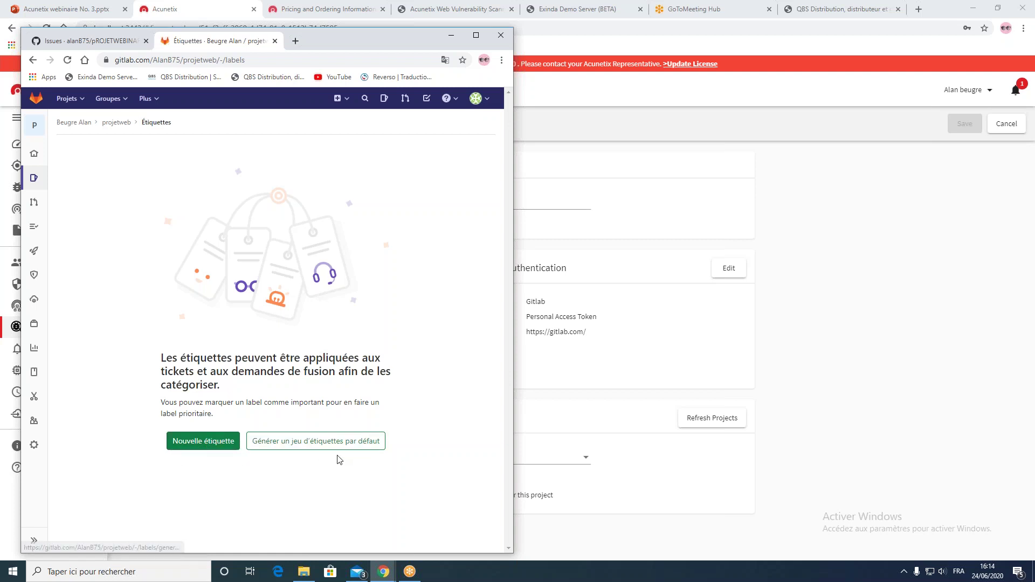
click(309, 446)
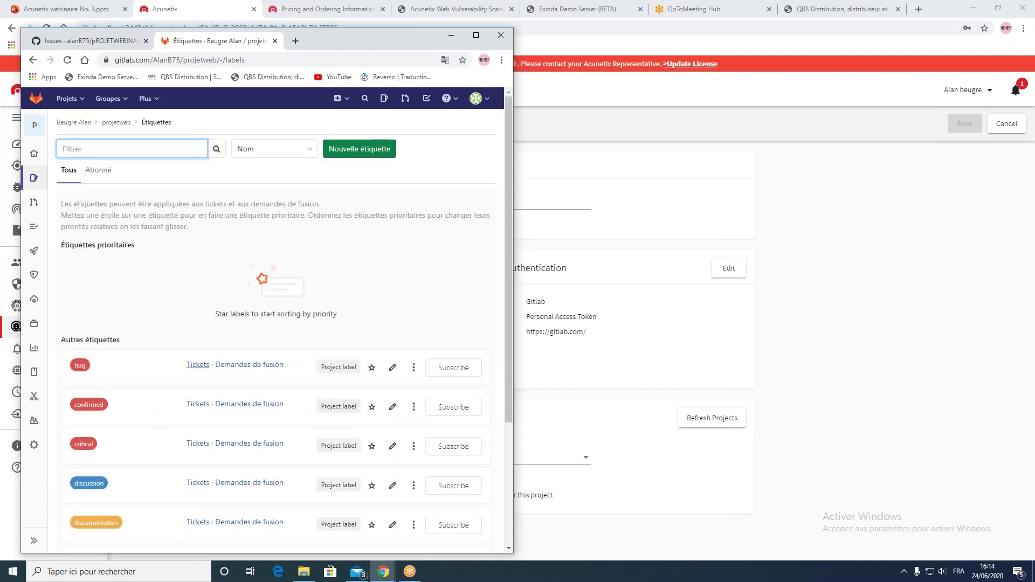
scroll(186, 368, down, 3)
scroll(178, 351, up, 3)
Step: Back in Acunetix, refresh the testforGitLab tracker's projects, keep projetweb, set the issue type to bug and save
click(681, 406)
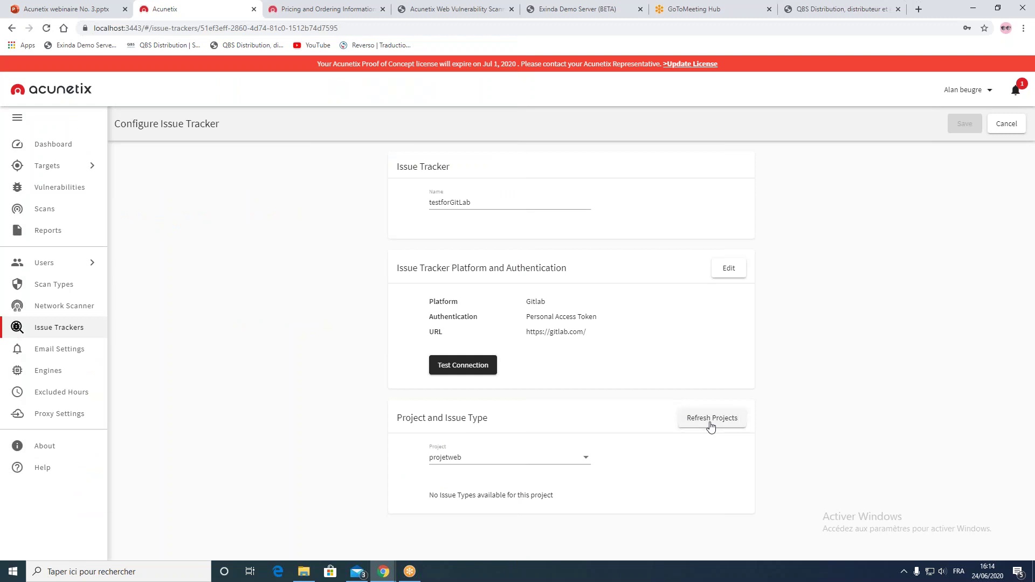
click(575, 458)
click(536, 460)
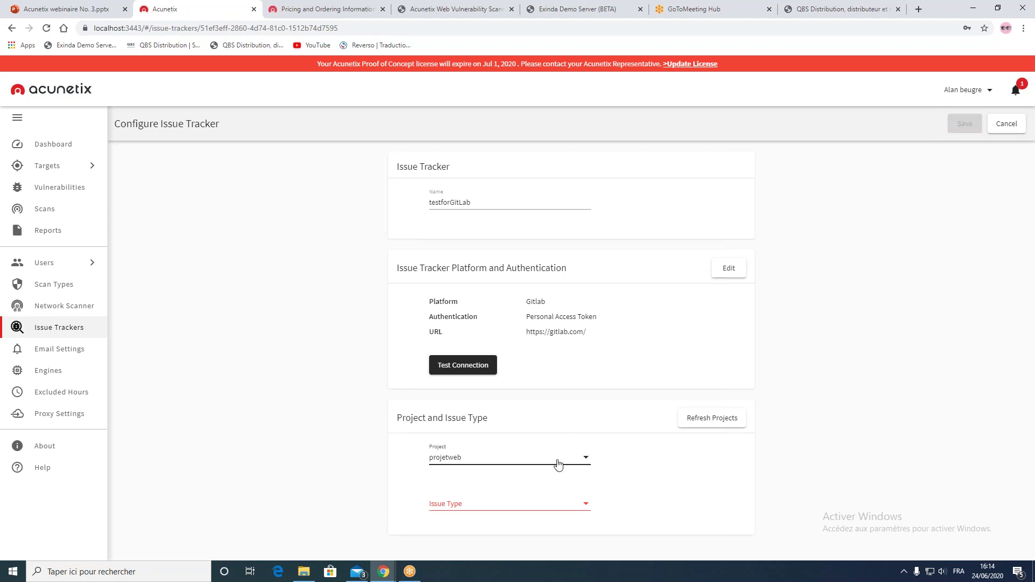
click(564, 504)
click(493, 387)
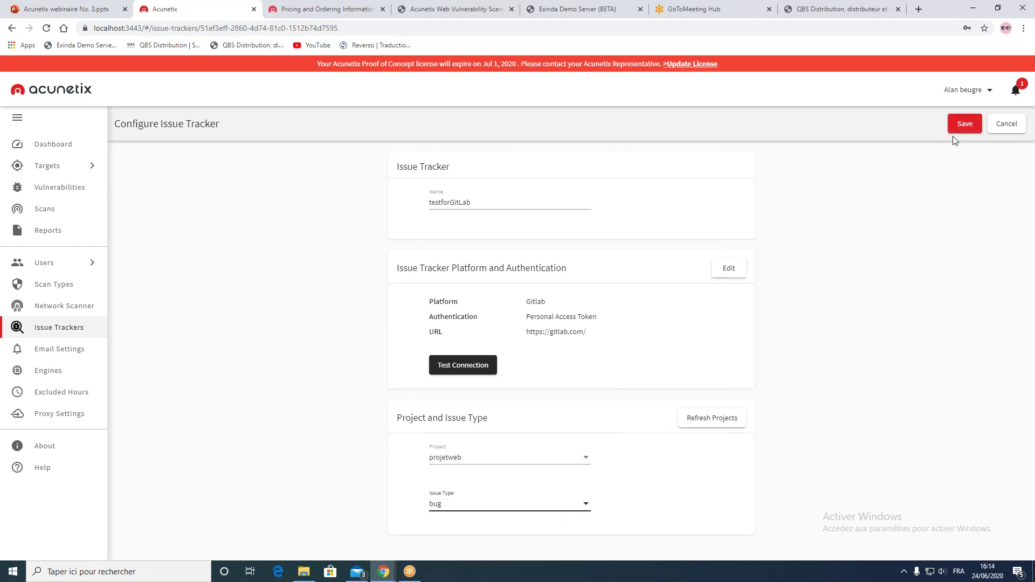
click(958, 128)
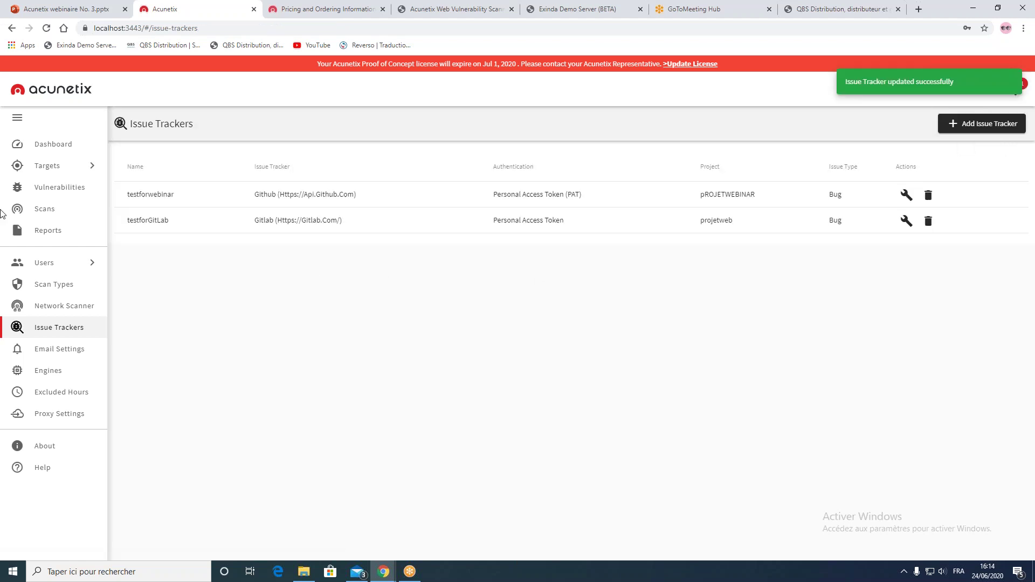
click(52, 169)
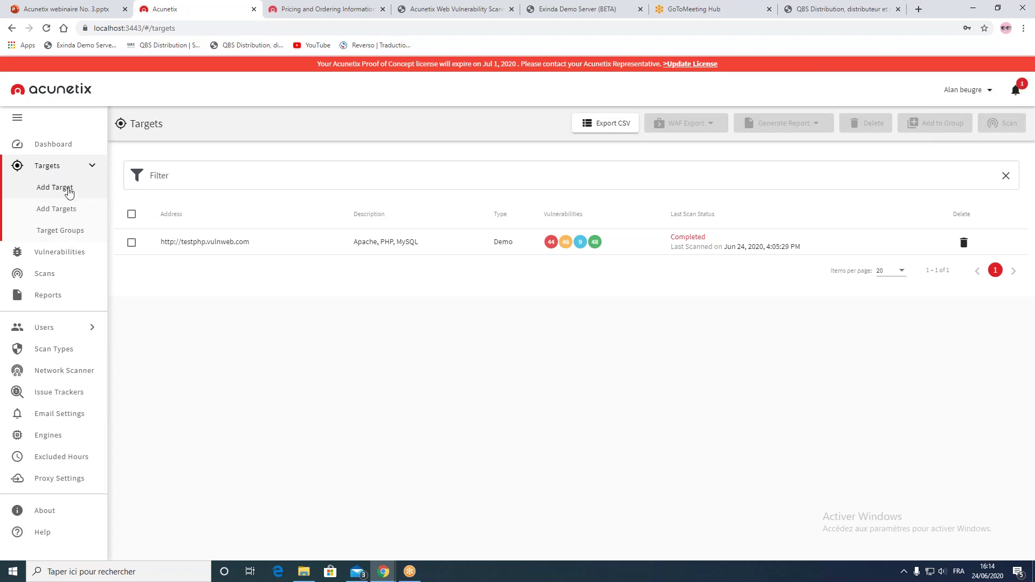
click(66, 189)
click(380, 213)
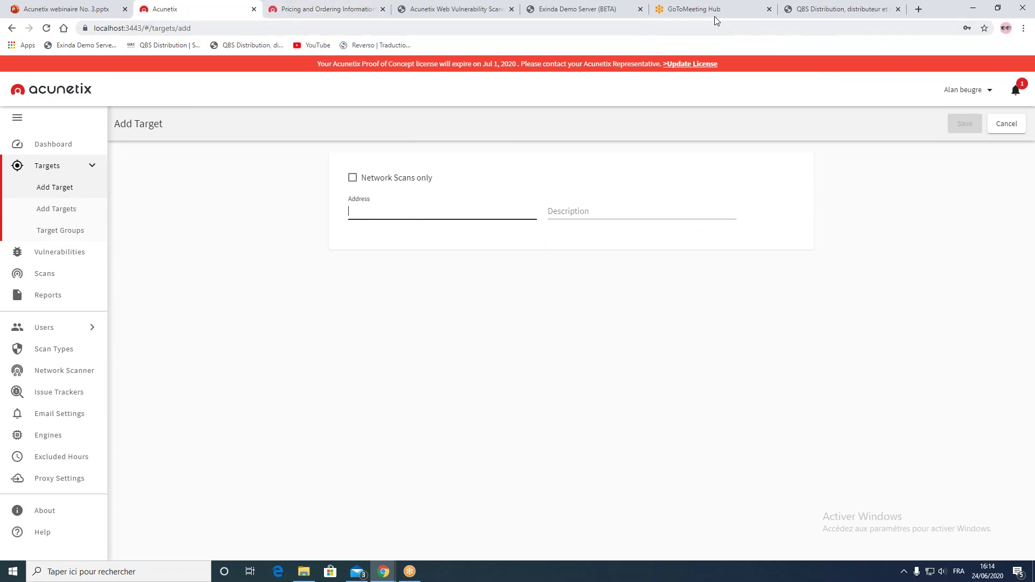
click(483, 17)
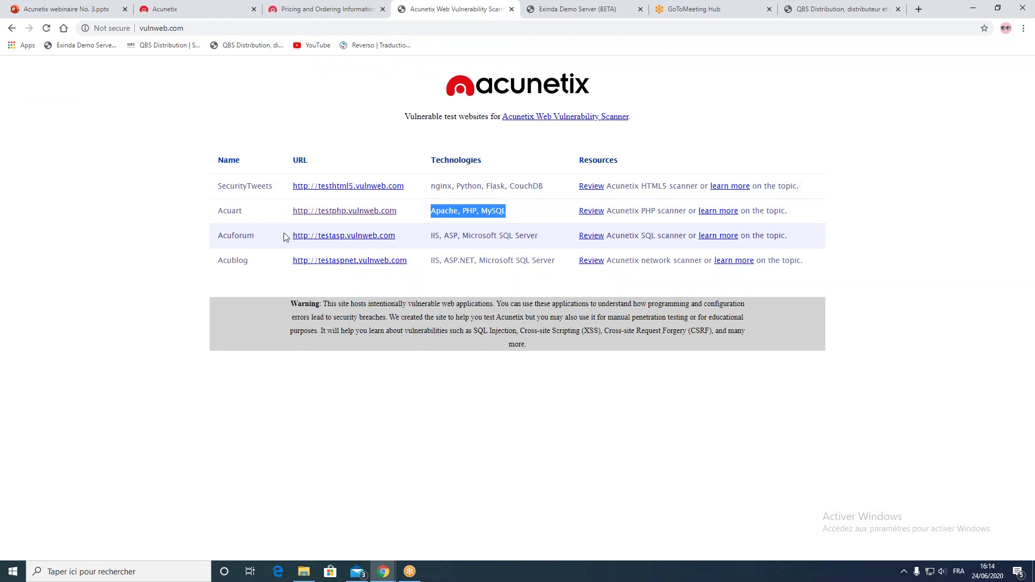
drag(281, 237, 395, 236)
key(ctrl+c)
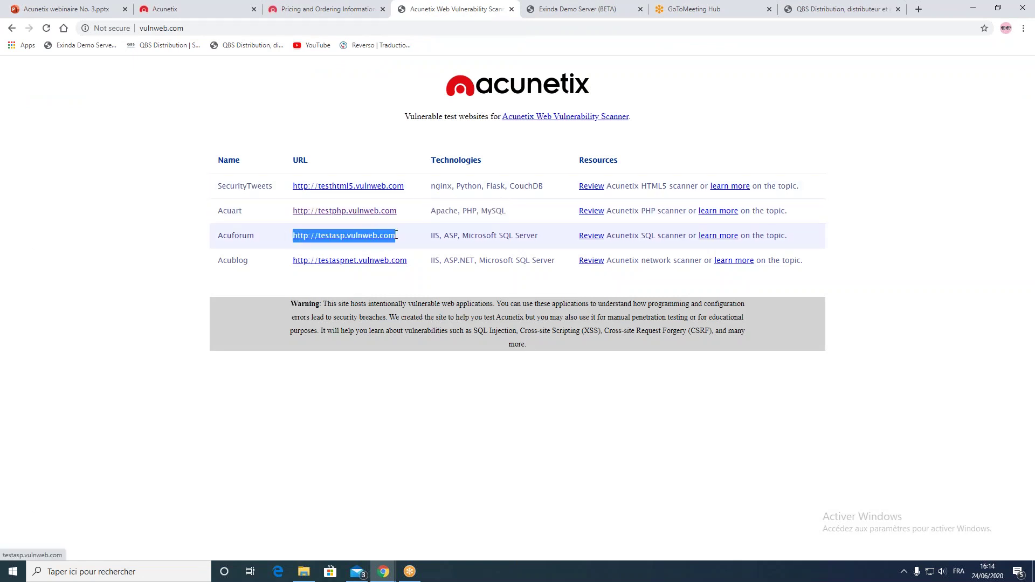
click(161, 12)
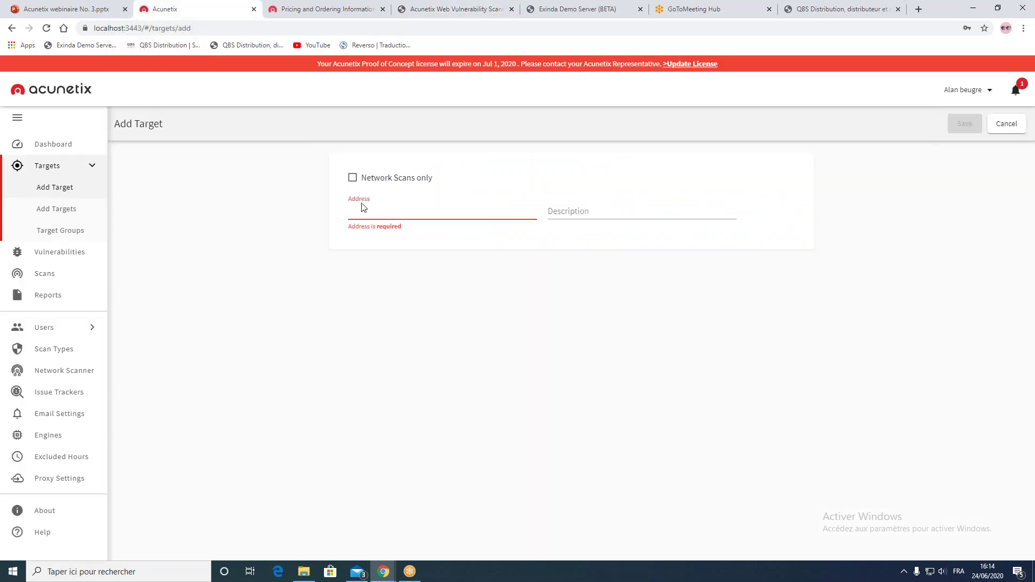
key(ctrl+v)
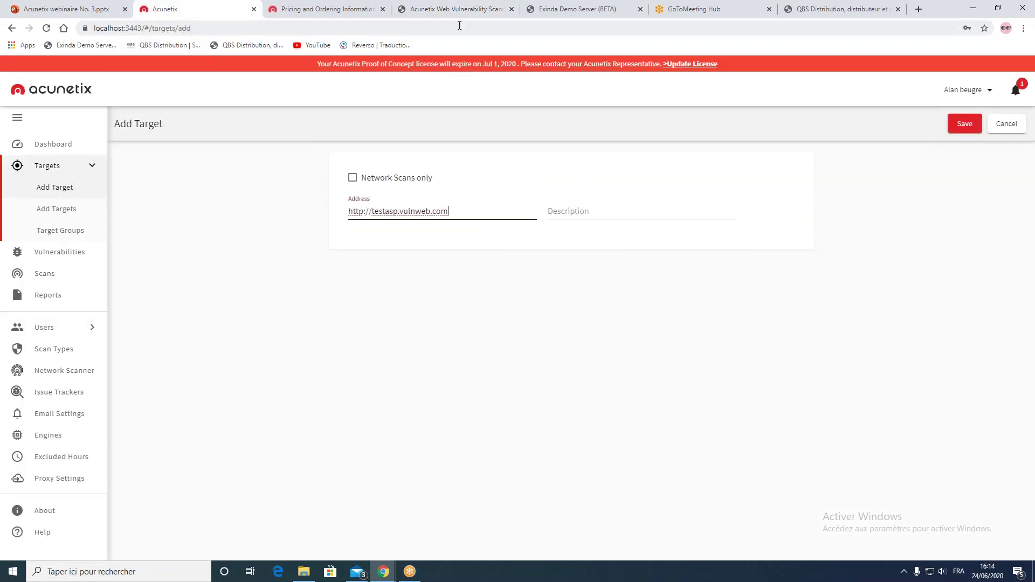
Step: Copy Acuforum's technologies from vulnweb.com, enter "IIS, ASP, Microsoft SQL Server" as the target's description and save the target
click(458, 9)
drag(432, 238, 542, 241)
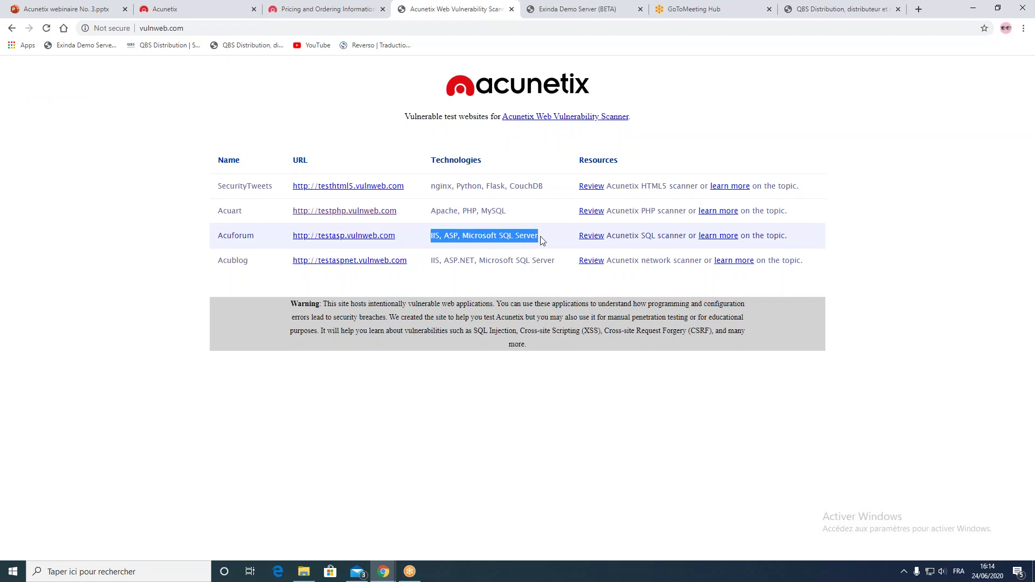
click(175, 17)
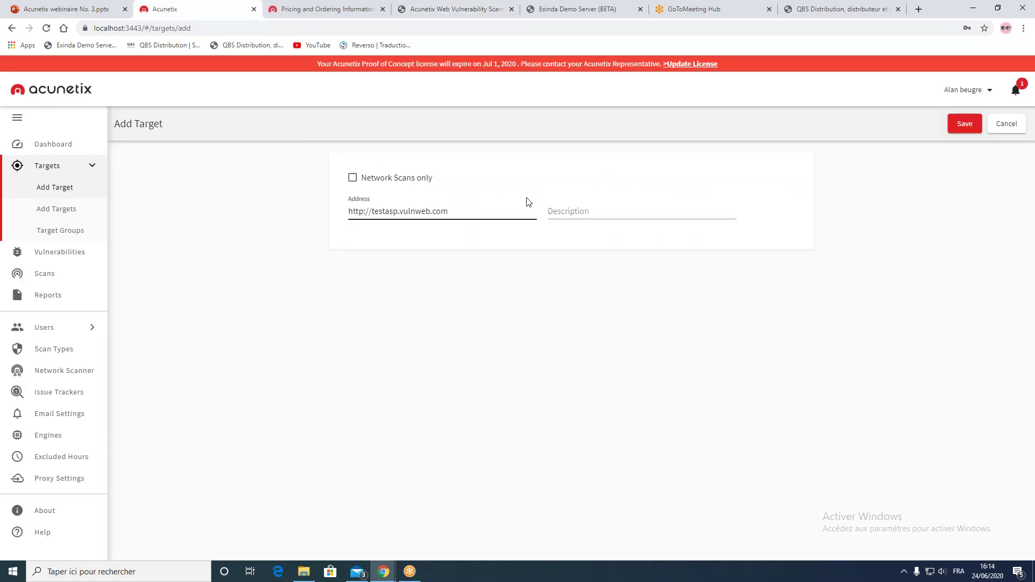
click(571, 210)
text(SQL INJ Microsoft SQL Server)
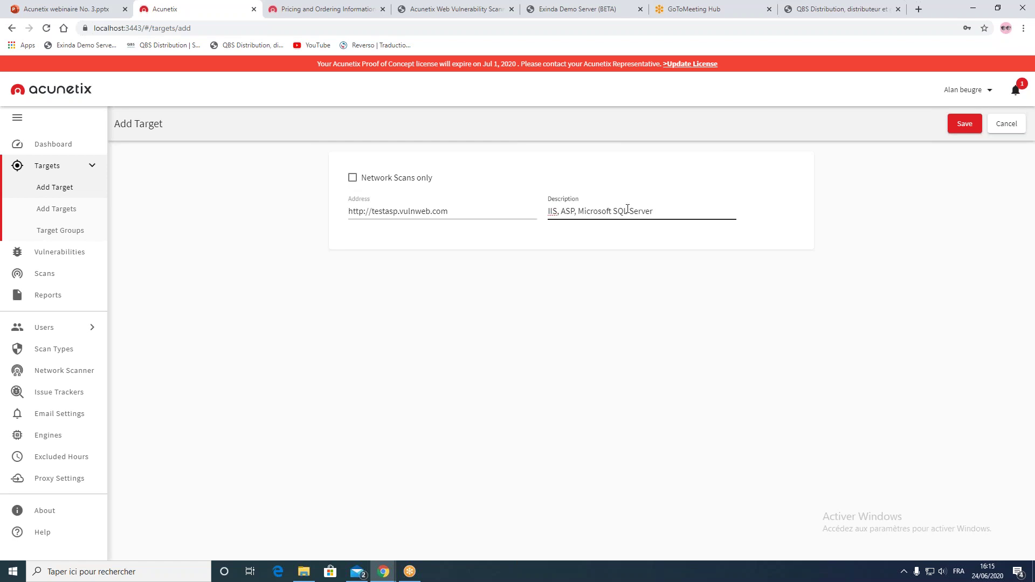
click(965, 124)
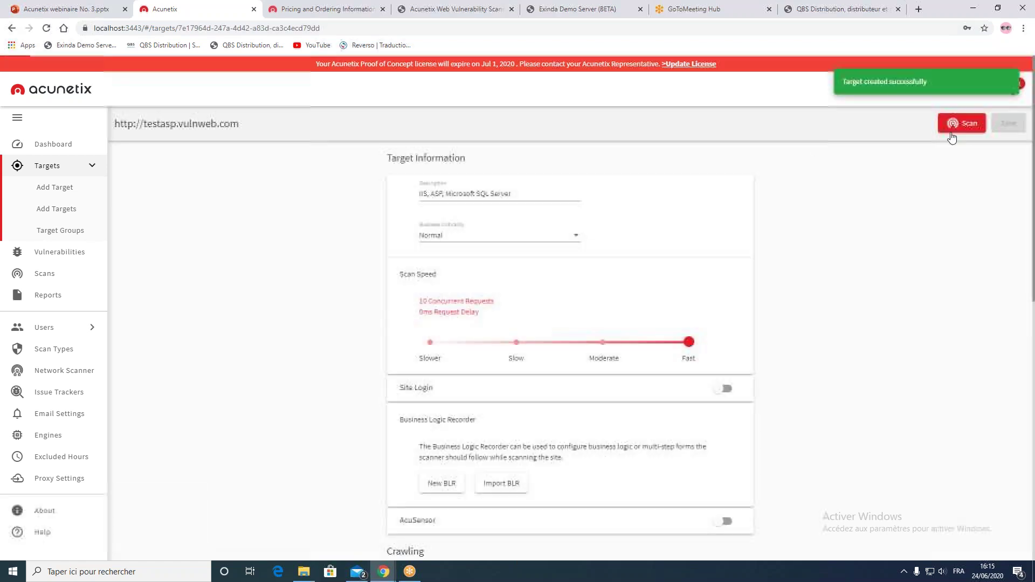
Step: In the testasp.vulnweb.com target's advanced settings, enable the issue tracker, choose testforGitLab and save
scroll(518, 317, down, 9)
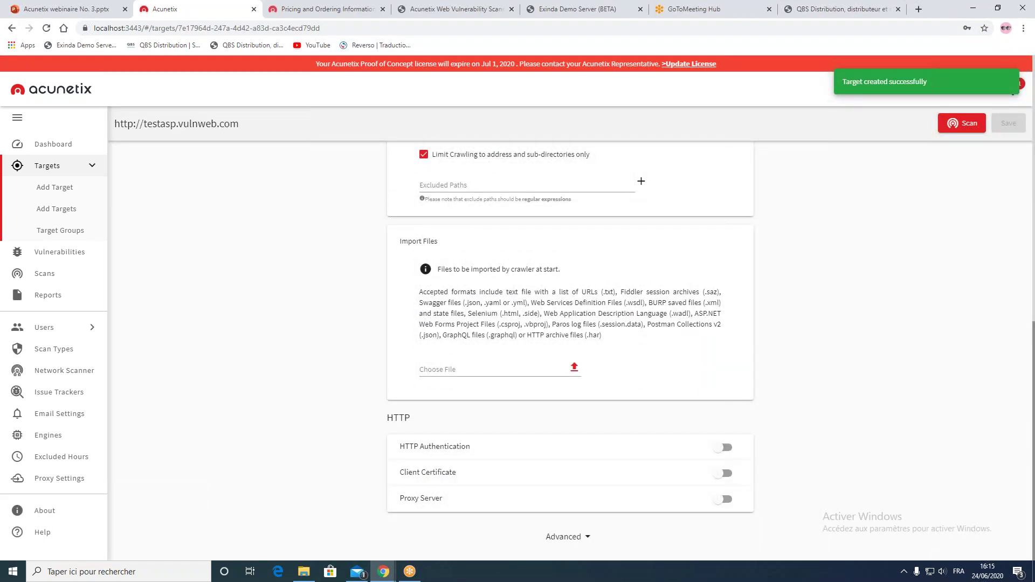
click(564, 538)
scroll(604, 442, down, 5)
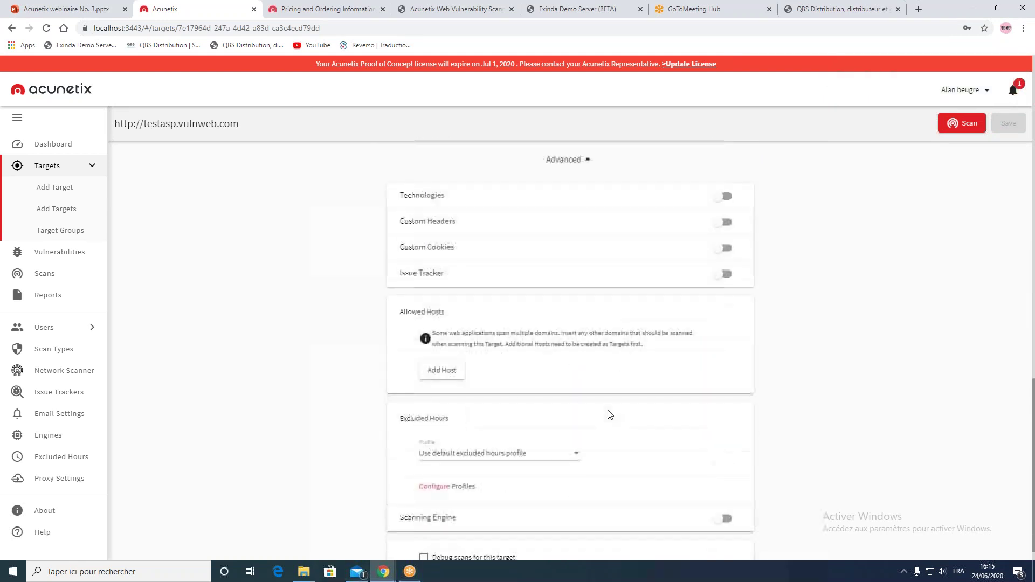
click(724, 251)
click(571, 300)
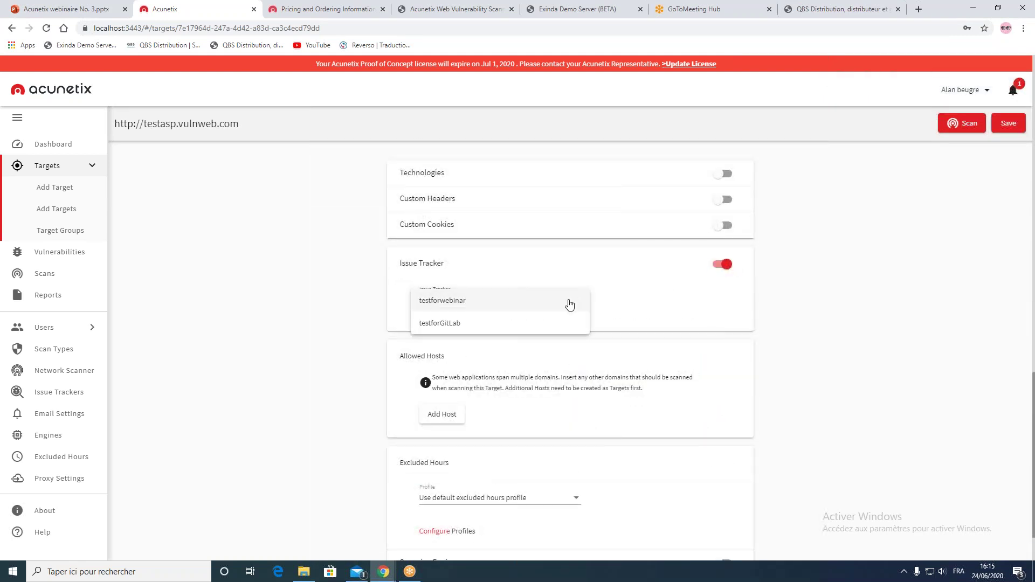
click(491, 326)
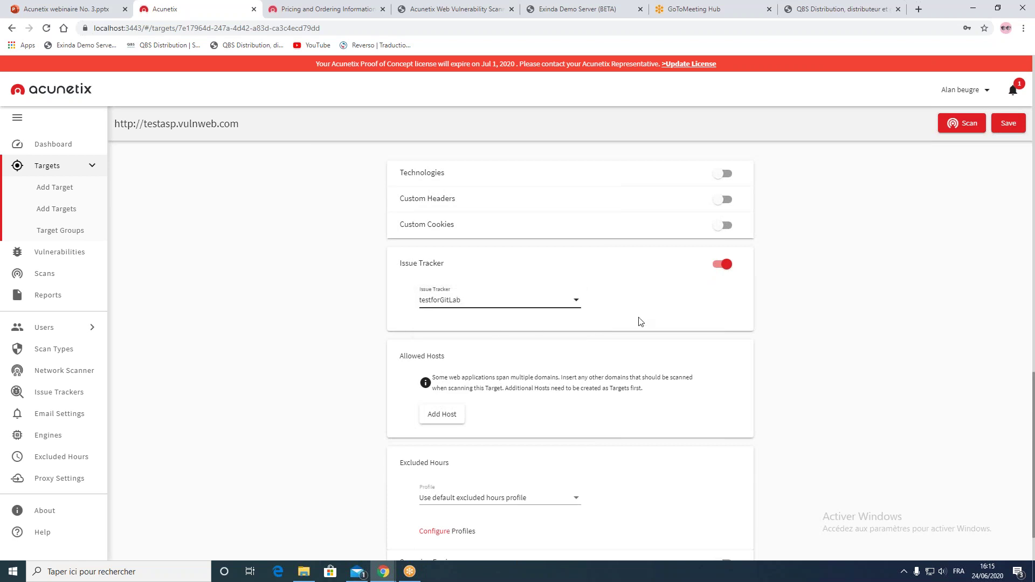
click(1006, 123)
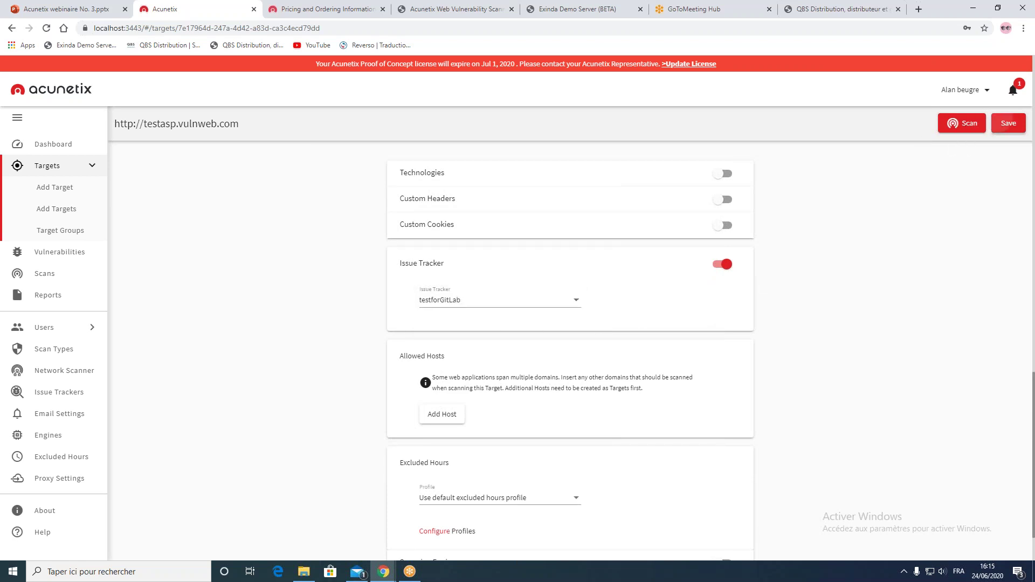
Step: Start a scan of the testasp.vulnweb.com target, then shrink the maximized browser window so GitLab and Acunetix are side by side
click(964, 123)
click(451, 384)
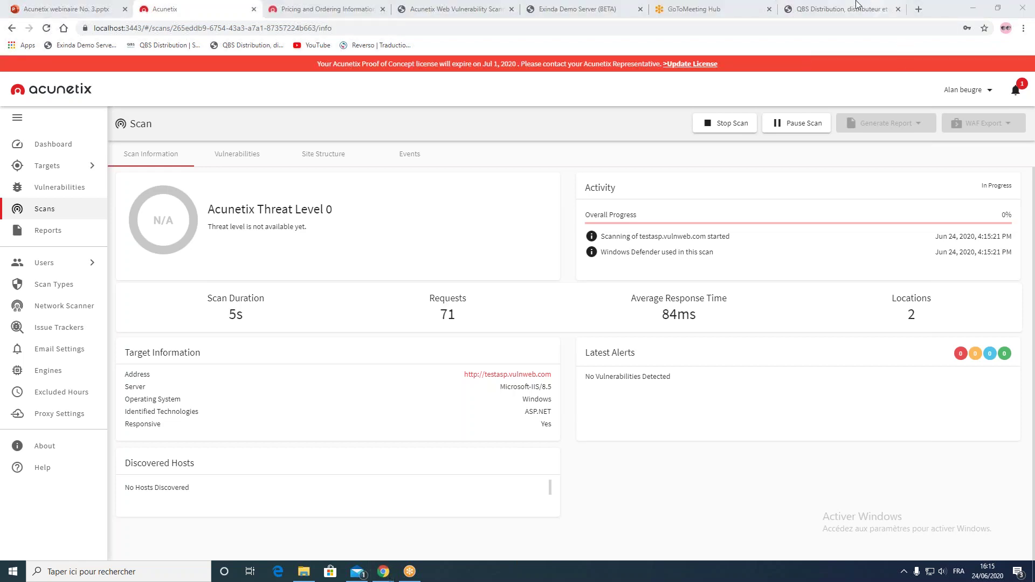
click(616, 8)
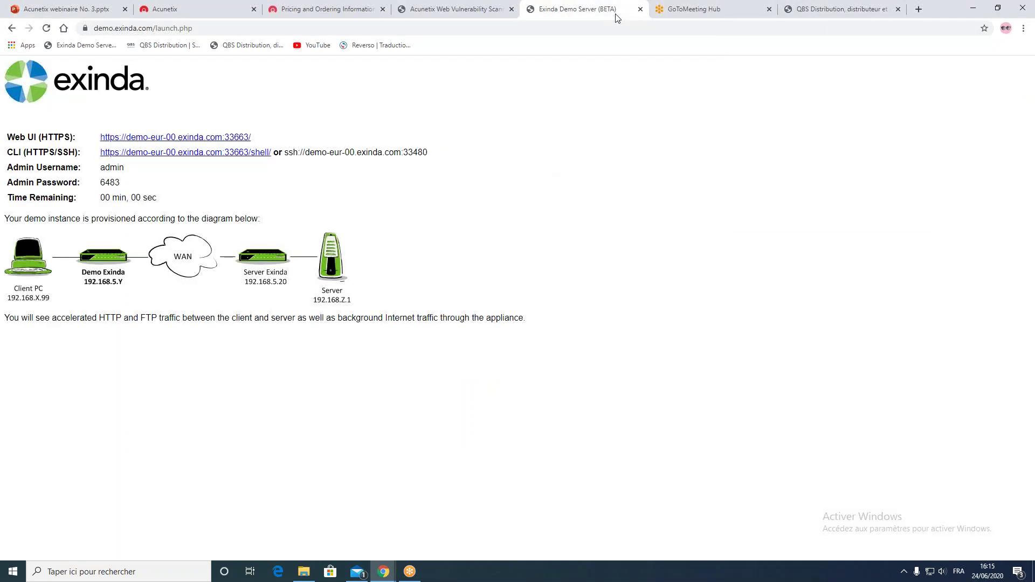
click(322, 10)
click(216, 10)
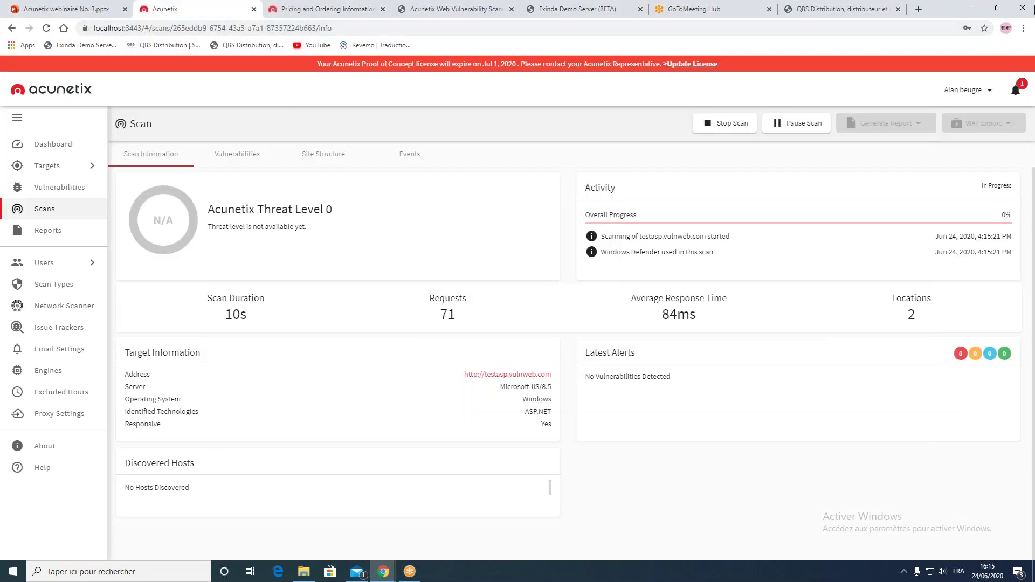
click(997, 8)
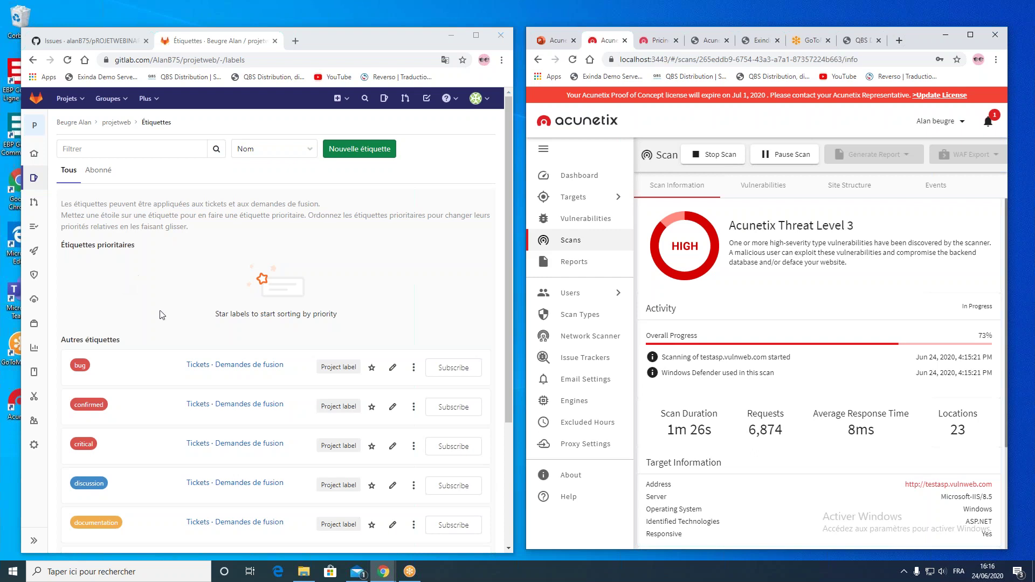
Step: Look through the projetweb labels in GitLab and follow the running scan's progress, target information and latest alerts in Acunetix
scroll(162, 315, down, 3)
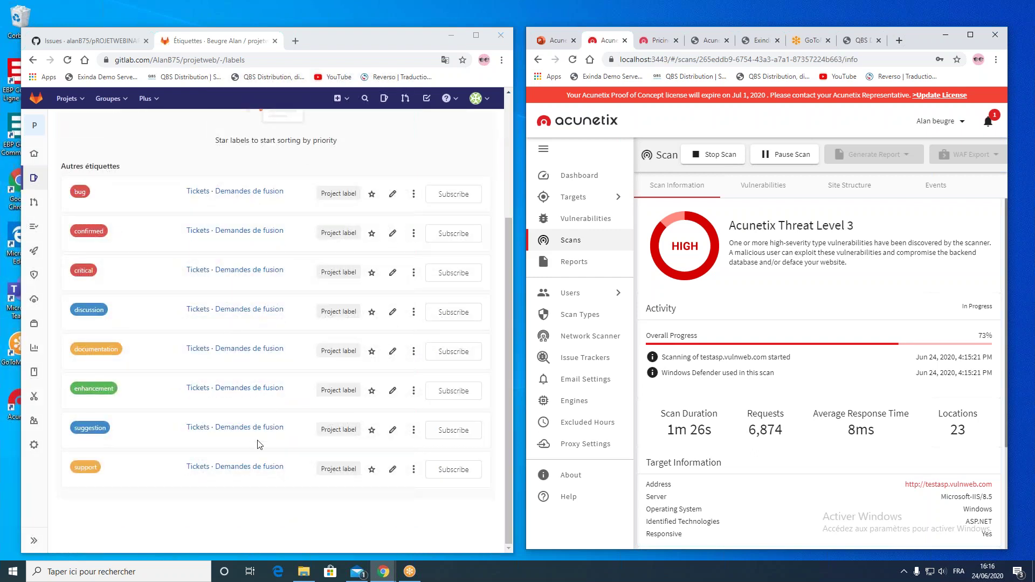
scroll(249, 437, up, 3)
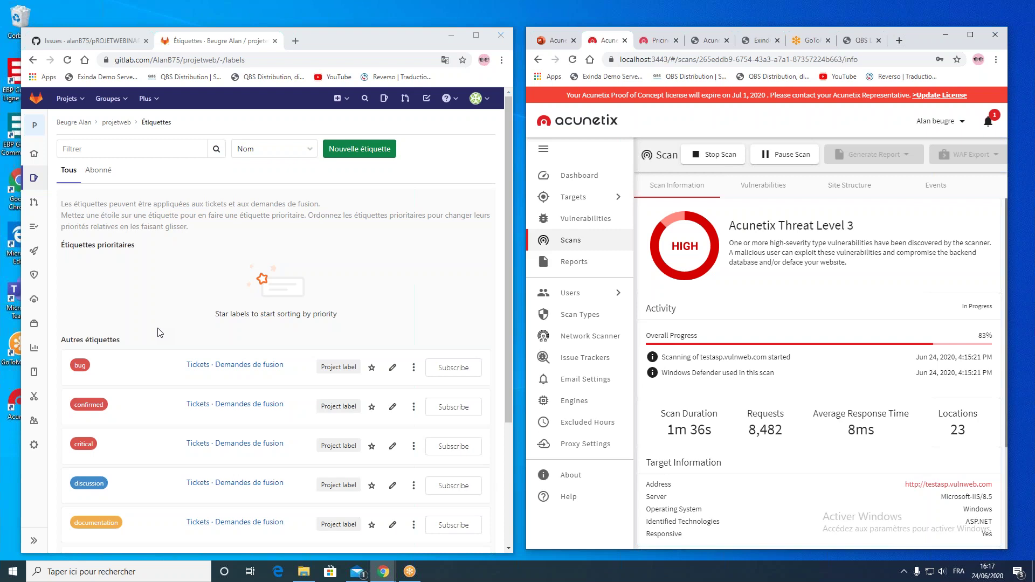
scroll(861, 458, down, 3)
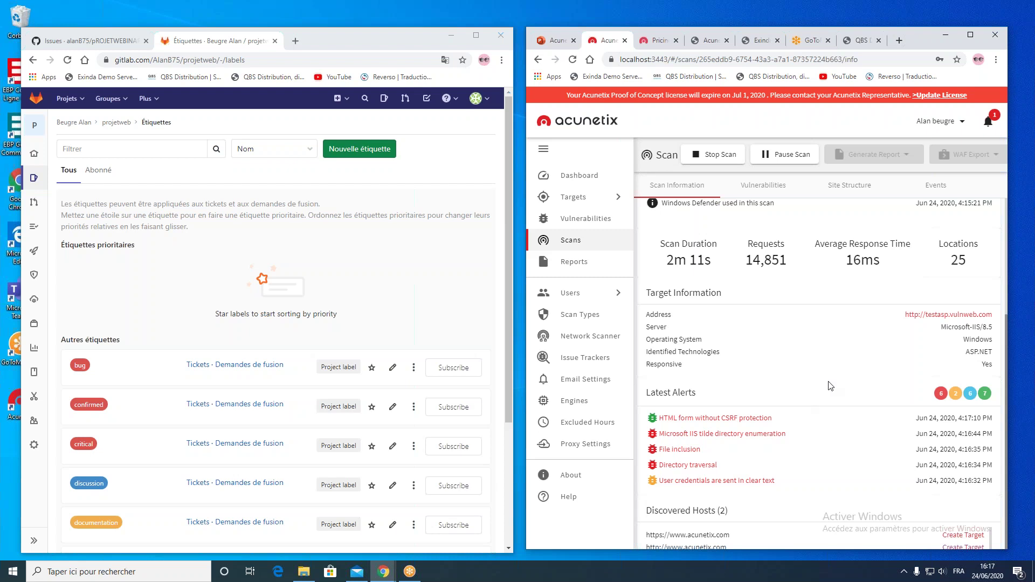
scroll(830, 386, up, 3)
scroll(830, 386, up, 2)
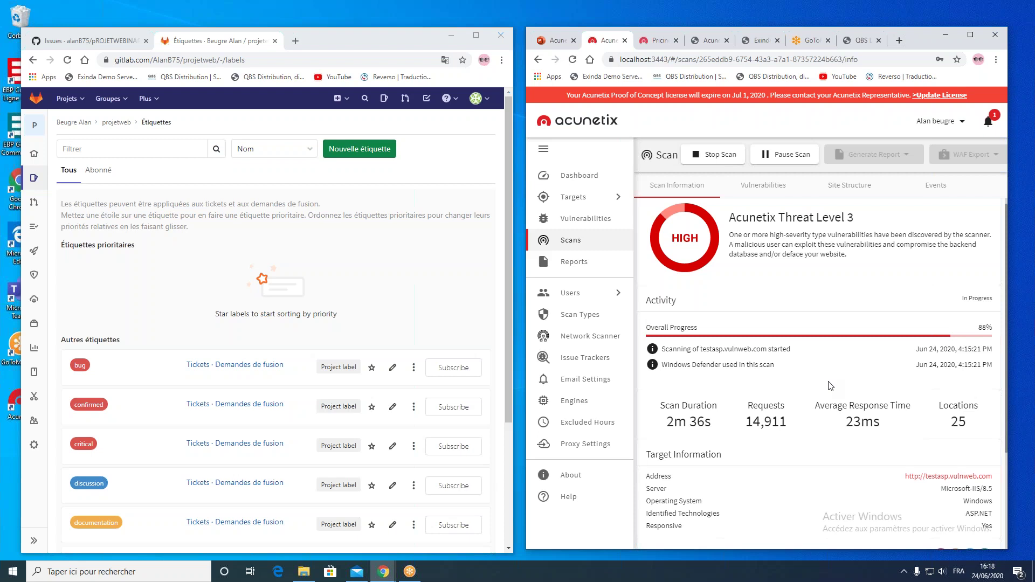
scroll(771, 388, down, 3)
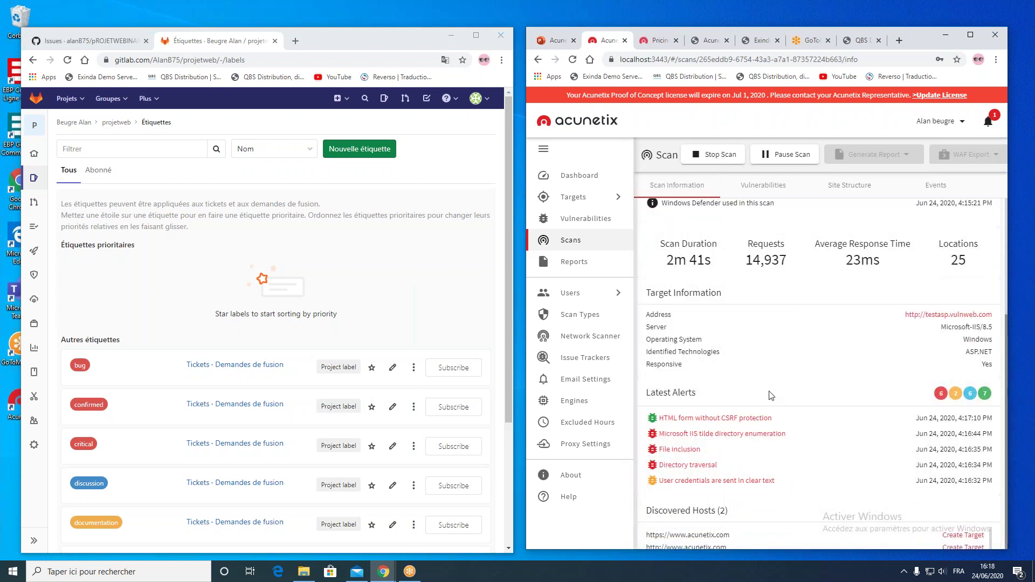
scroll(791, 387, up, 2)
scroll(792, 387, up, 1)
scroll(790, 391, down, 3)
scroll(713, 379, up, 2)
scroll(188, 383, down, 3)
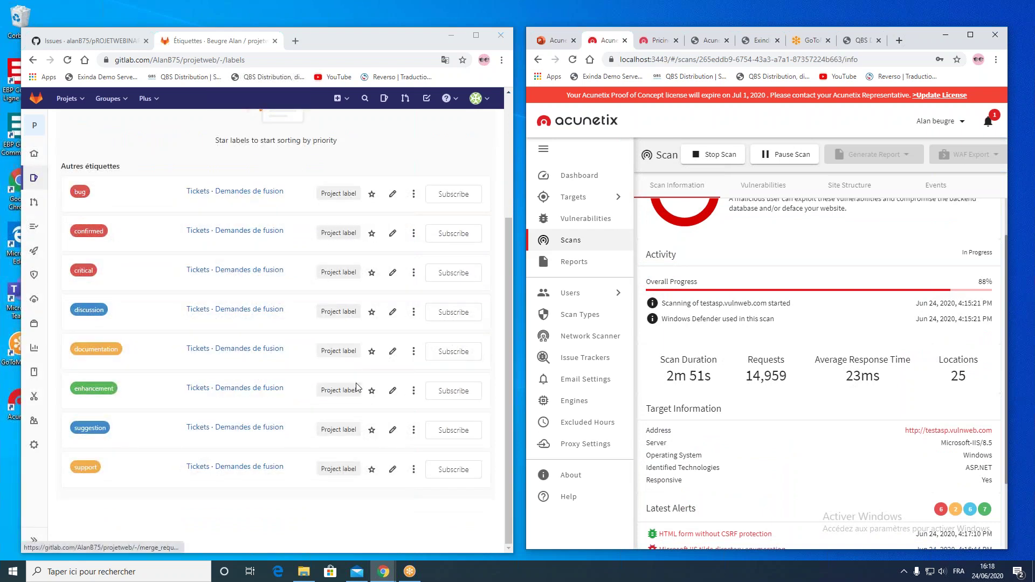
scroll(202, 388, up, 3)
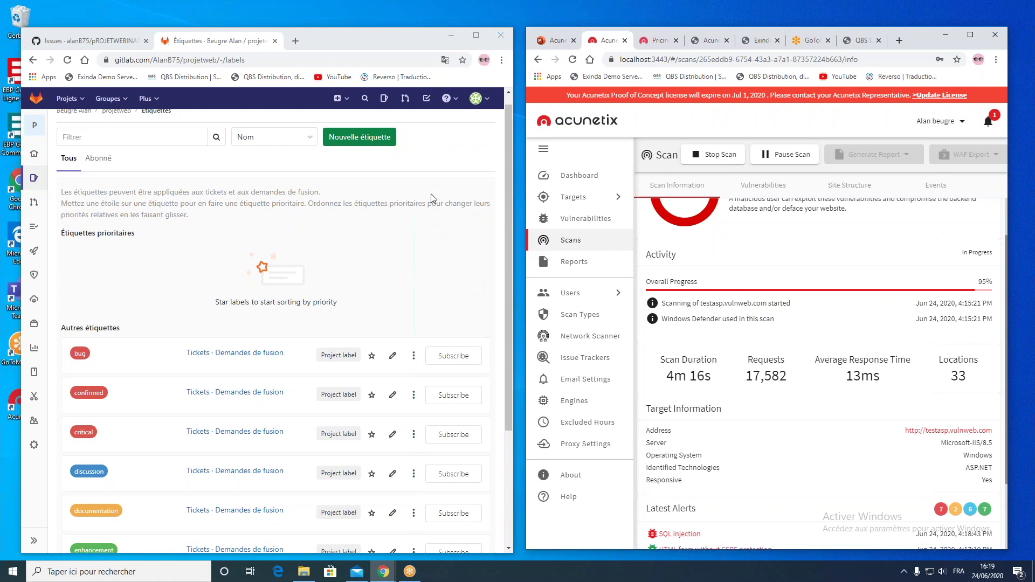
scroll(662, 347, down, 3)
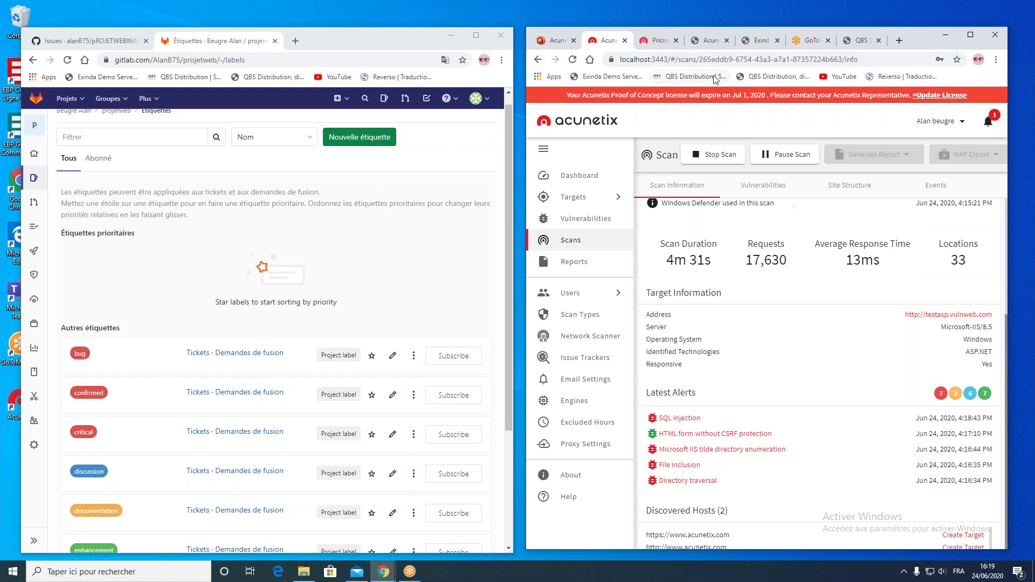
Step: Review the vulnerable test websites, their URLs and their technologies on vulnweb.com
click(708, 41)
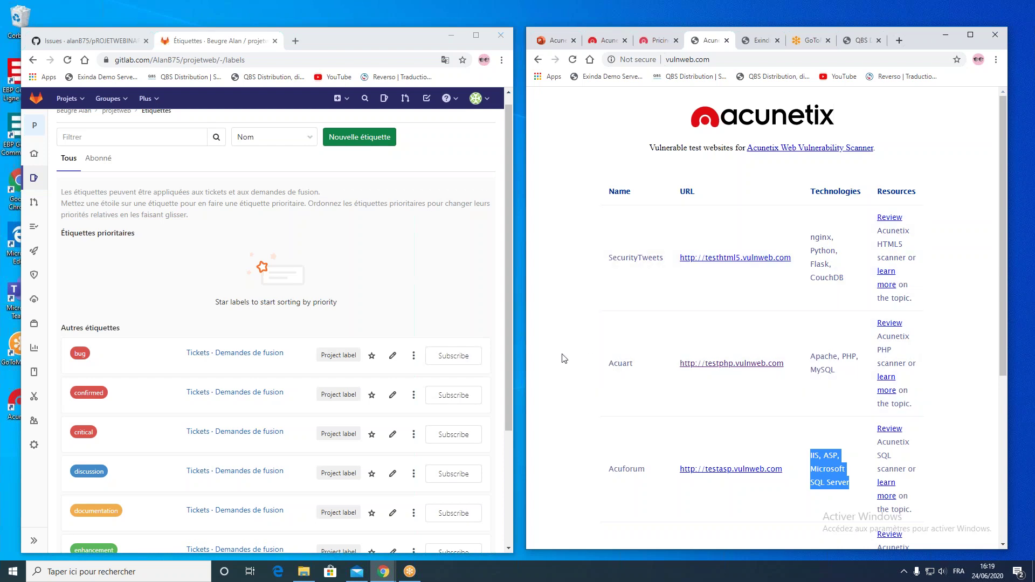
click(560, 358)
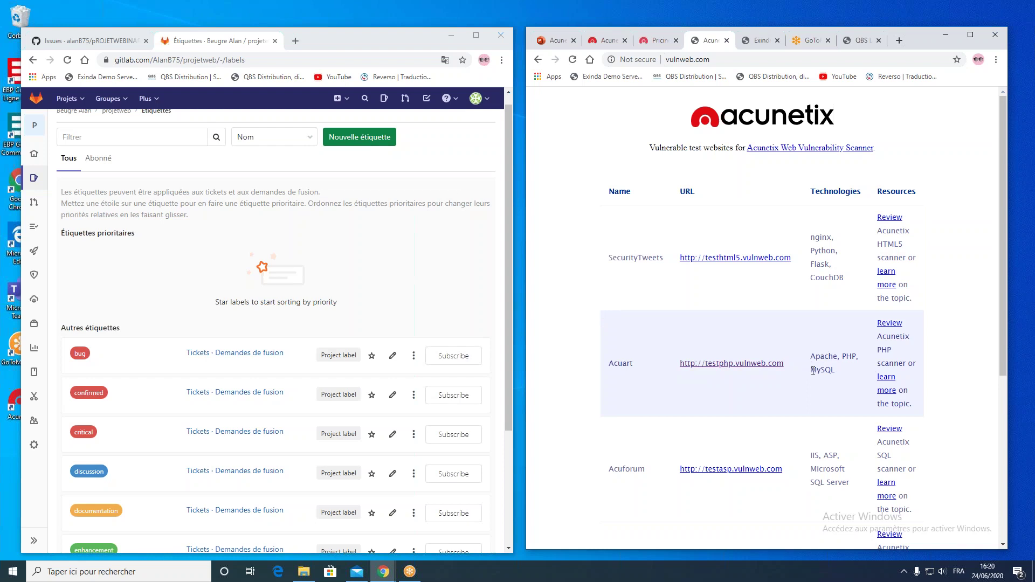
scroll(671, 454, down, 2)
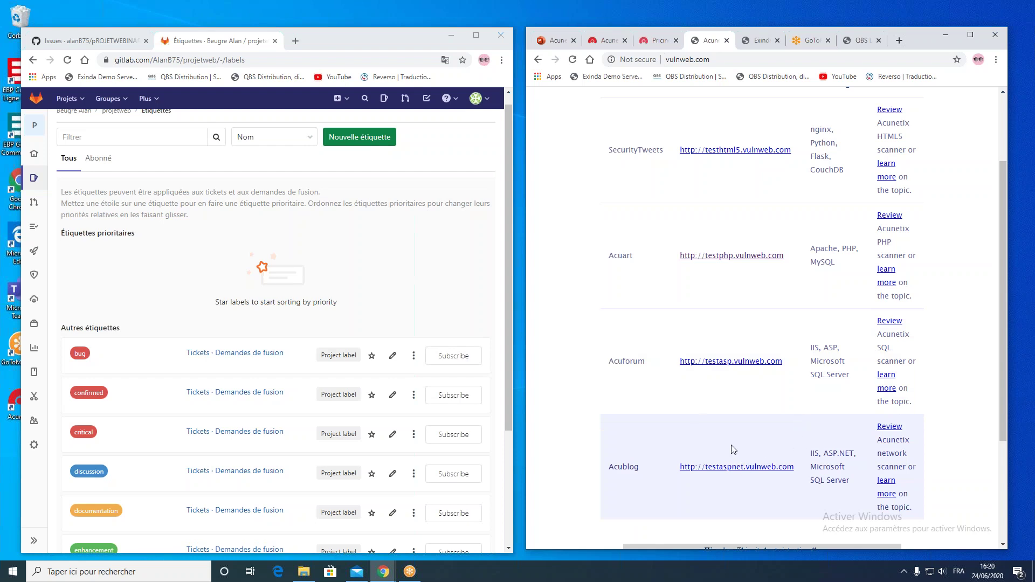
scroll(701, 406, up, 1)
scroll(701, 406, down, 2)
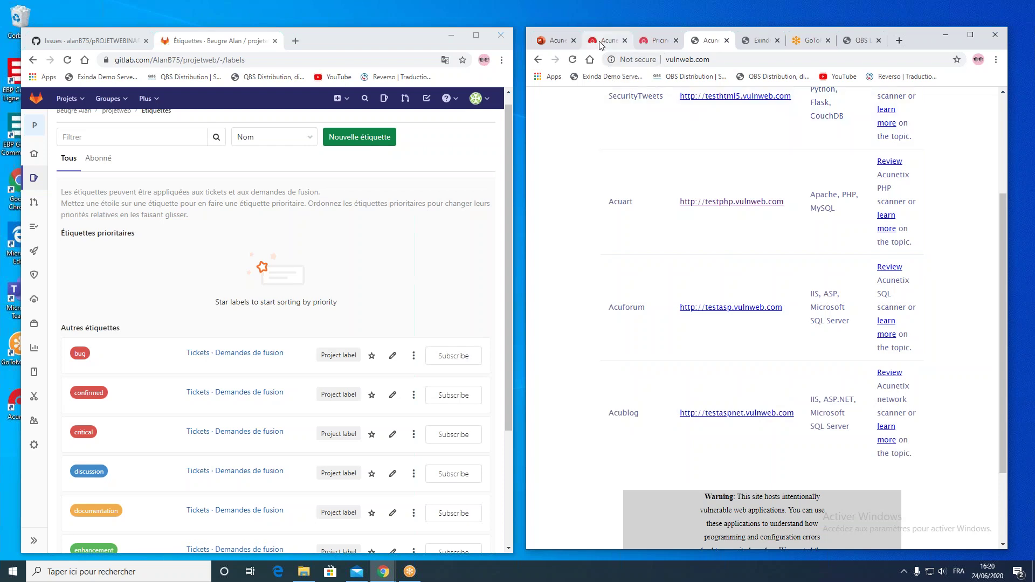
Step: Return to the testasp.vulnweb.com scan, check its activity and latest alerts, and open the list of open vulnerabilities
click(601, 44)
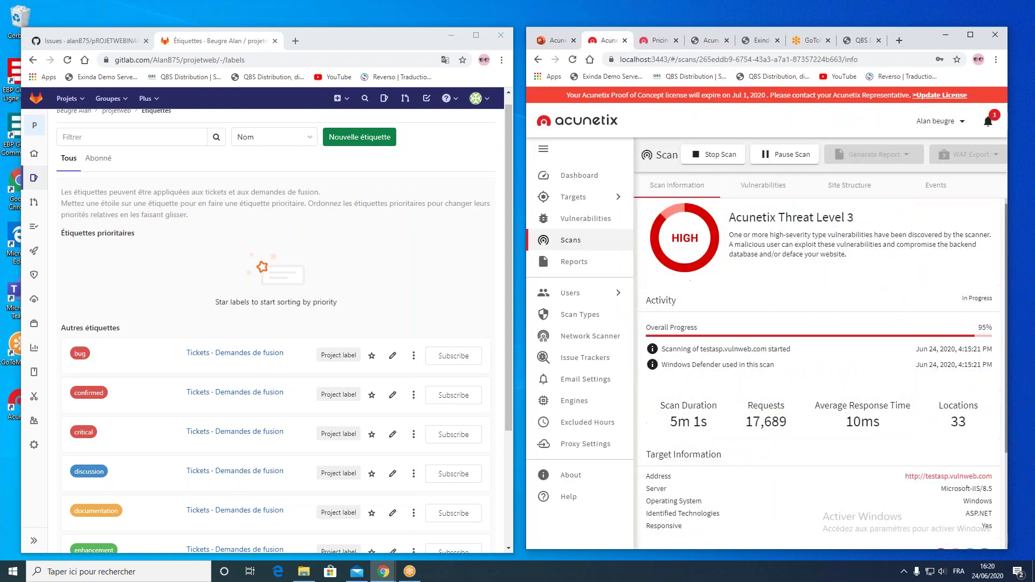
scroll(783, 455, down, 1)
scroll(784, 457, down, 1)
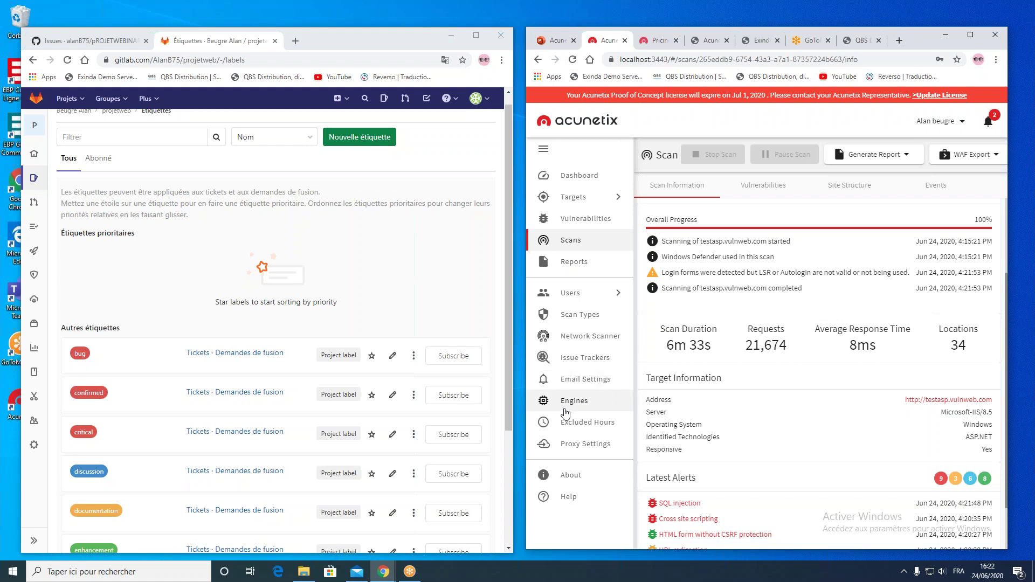
triple_click(582, 423)
click(740, 438)
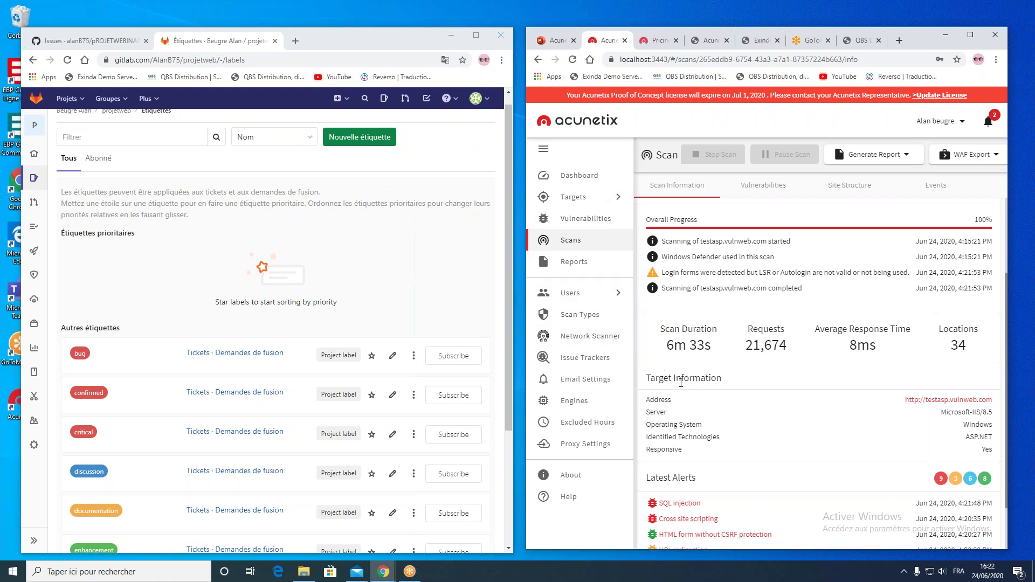
click(599, 225)
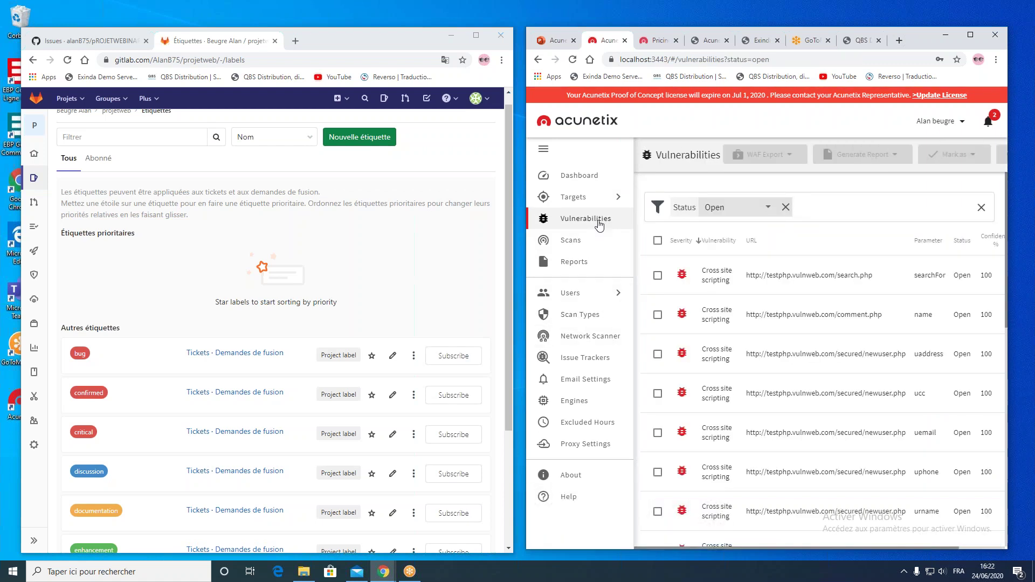
click(757, 212)
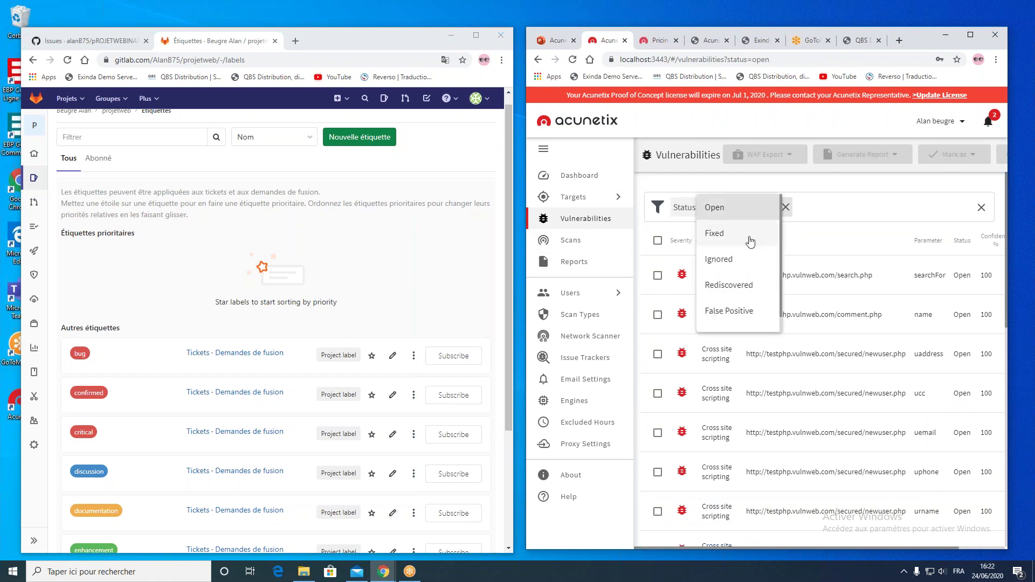
click(785, 207)
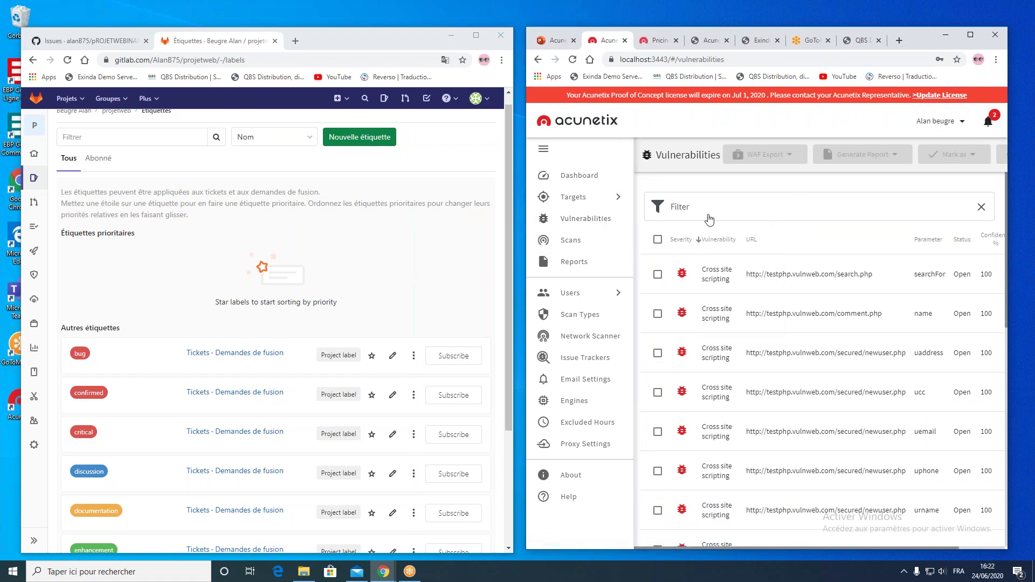
click(696, 210)
click(691, 324)
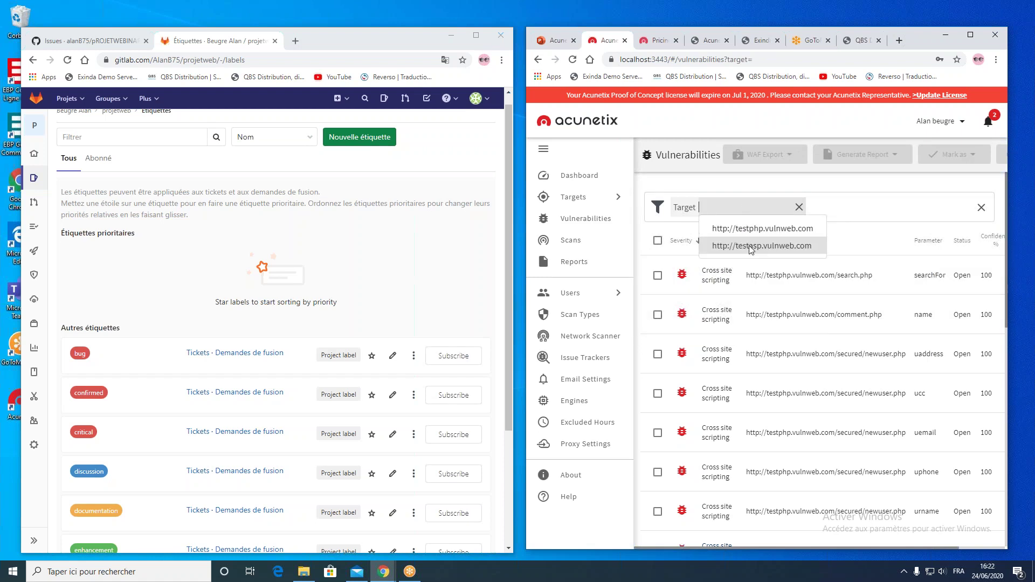
click(753, 246)
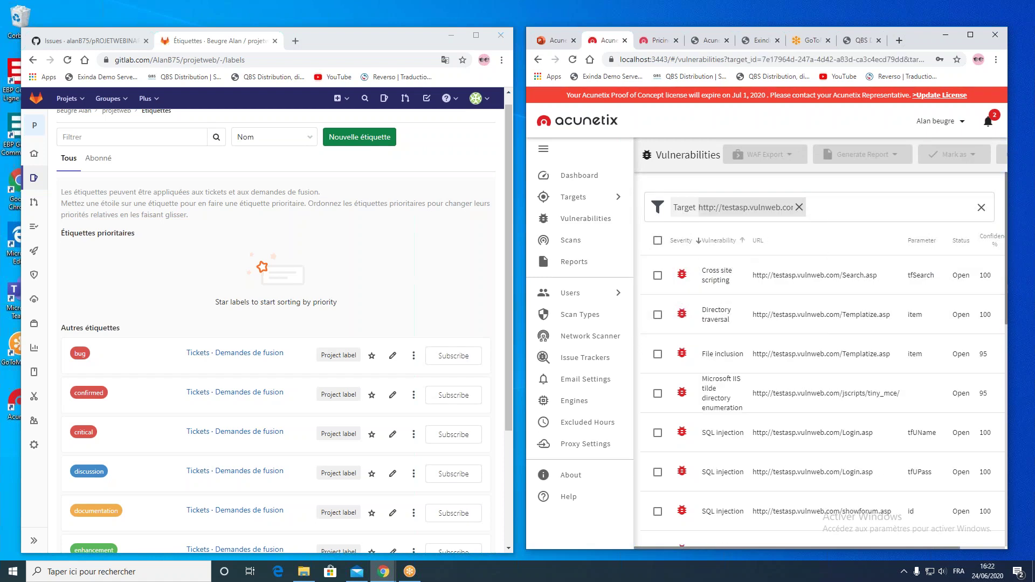
Step: Maximize the browser window and send the cross site scripting, directory traversal and file inclusion vulnerabilities to the issue tracker
click(971, 34)
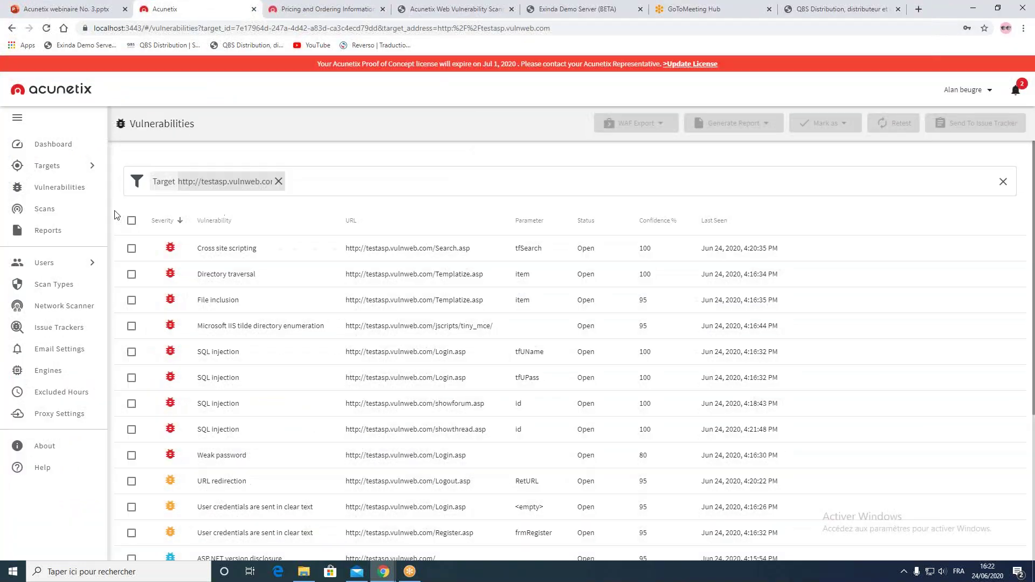
click(131, 249)
click(131, 274)
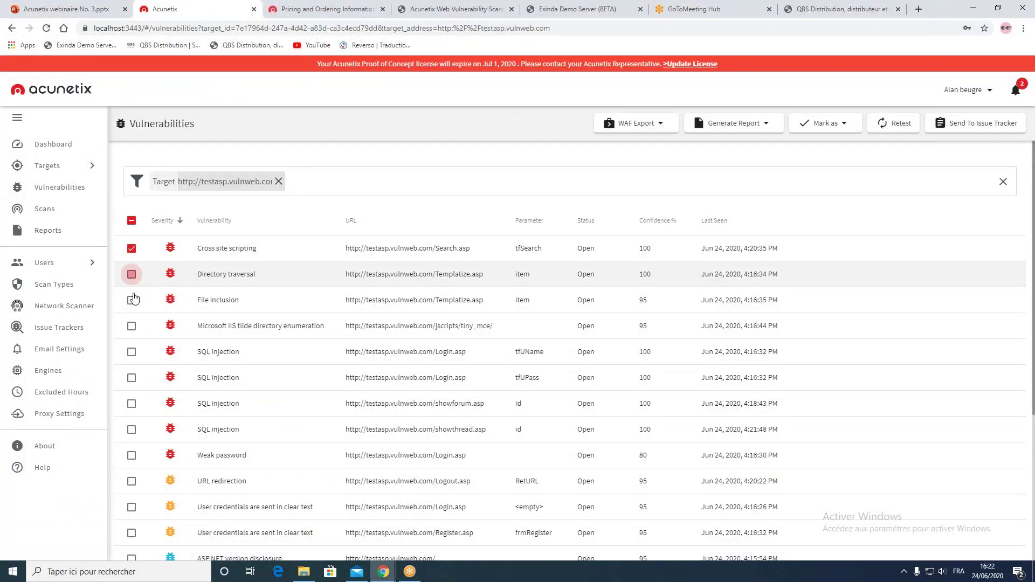
click(131, 301)
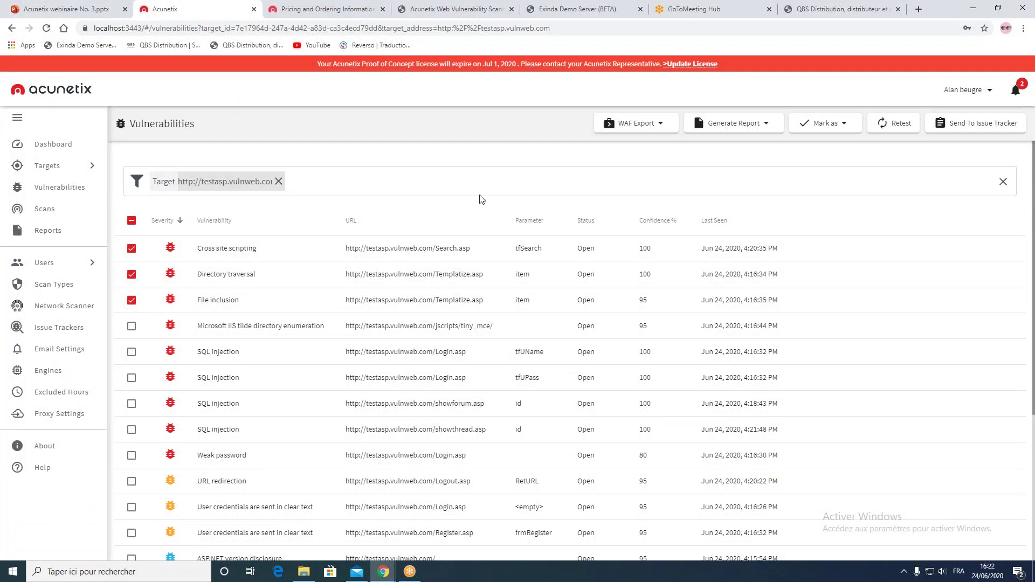
click(971, 129)
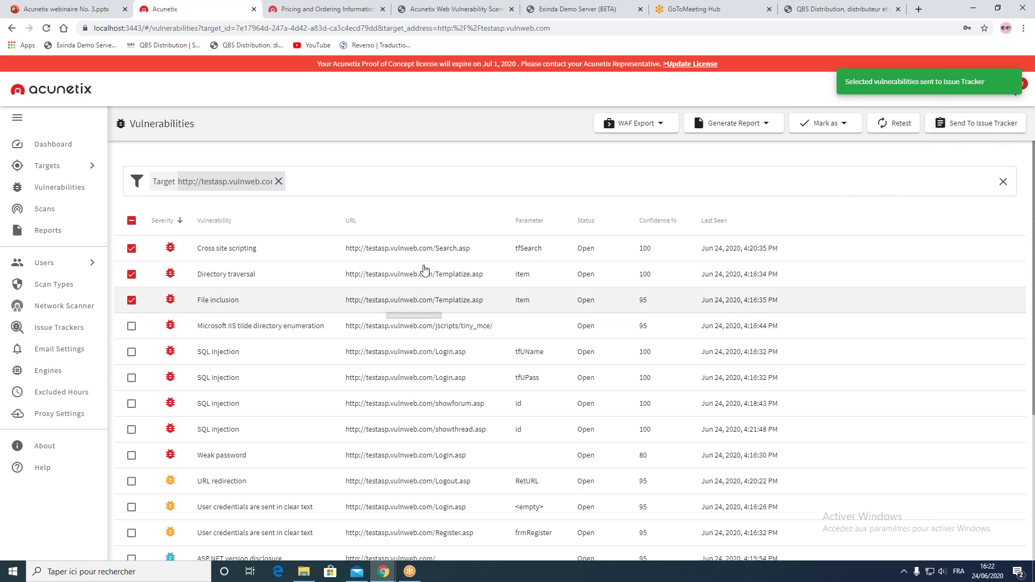
Step: Switch to GitLab and open the projetweb project's list of issues (Tickets) to check the vulnerabilities sent from Acunetix
key(alt+Tab)
mouse_move(34, 154)
scroll(34, 154, up, 1)
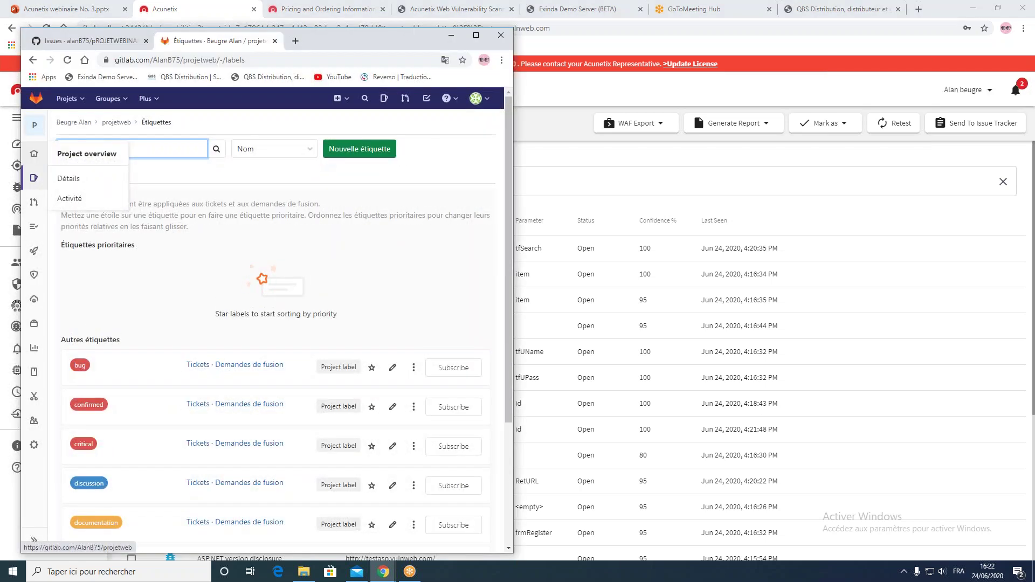
click(109, 128)
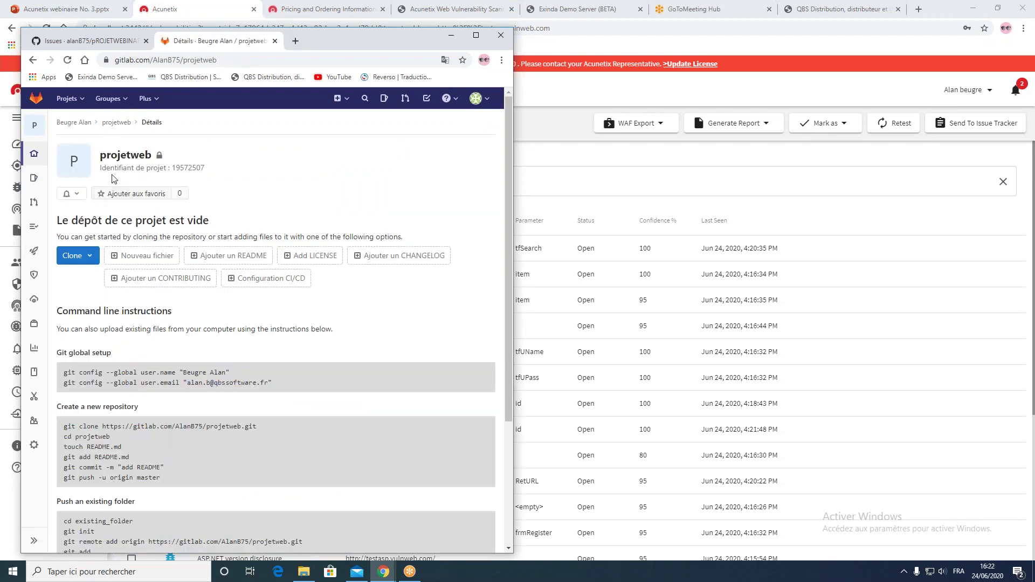
click(145, 124)
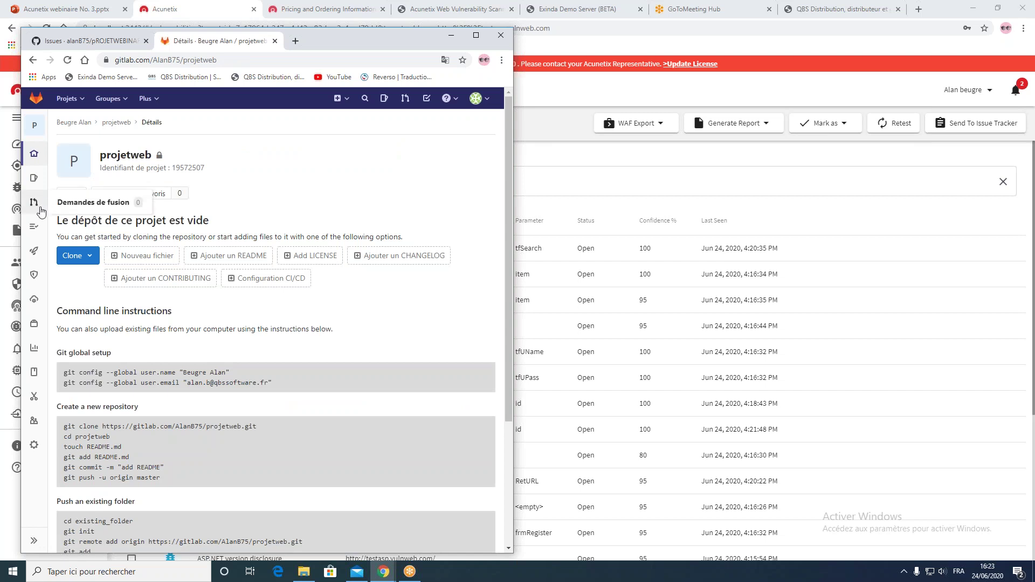
mouse_move(34, 178)
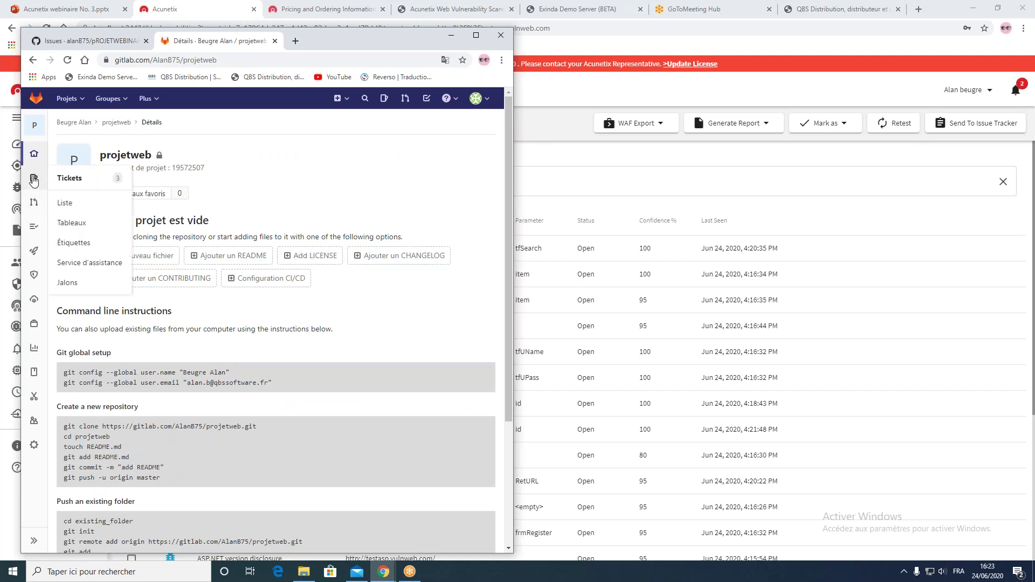
click(74, 181)
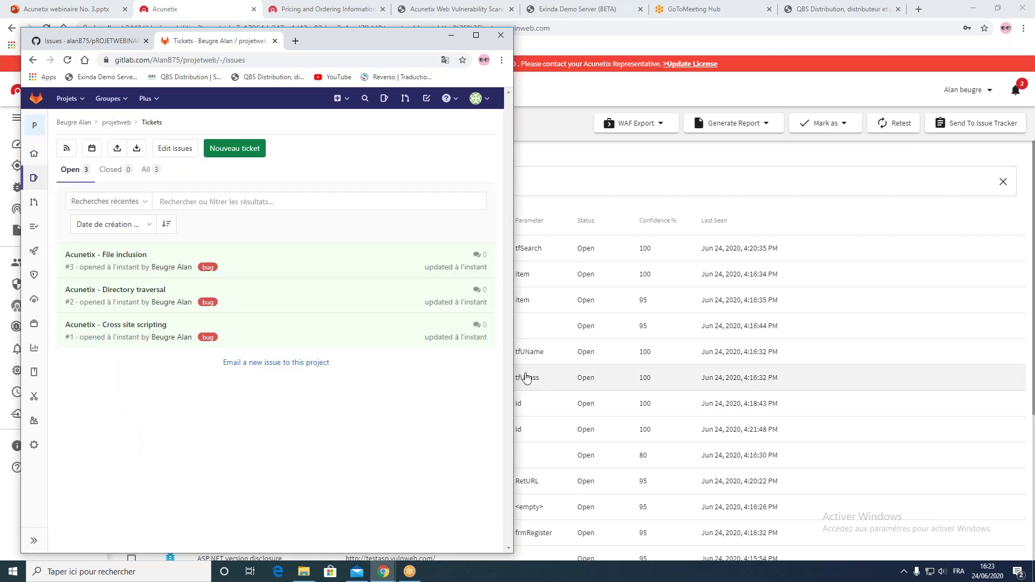
Step: Return to Acunetix, select all vulnerabilities listed on the page and send them to the issue tracker
click(589, 160)
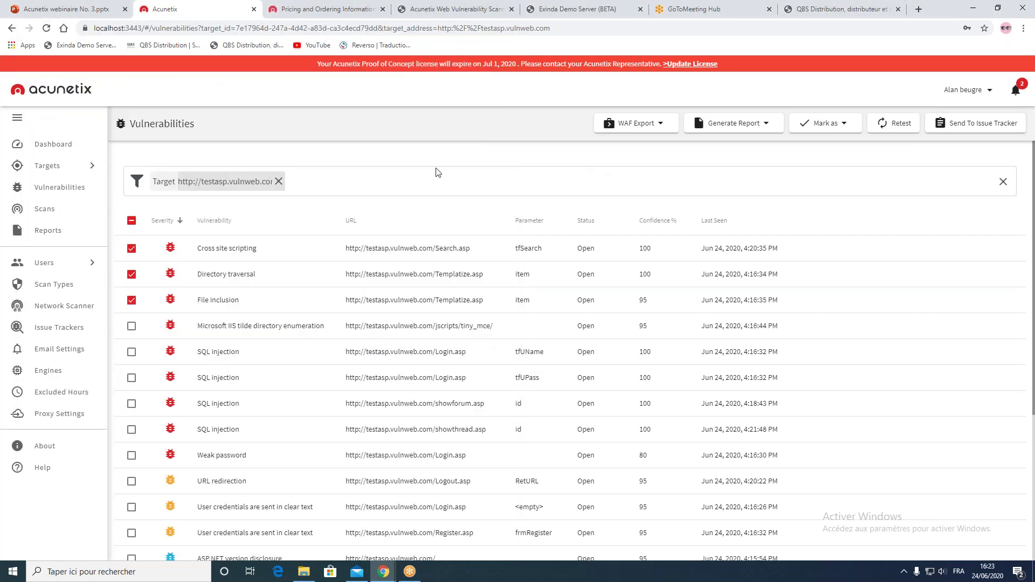
click(132, 221)
click(132, 221)
click(132, 221)
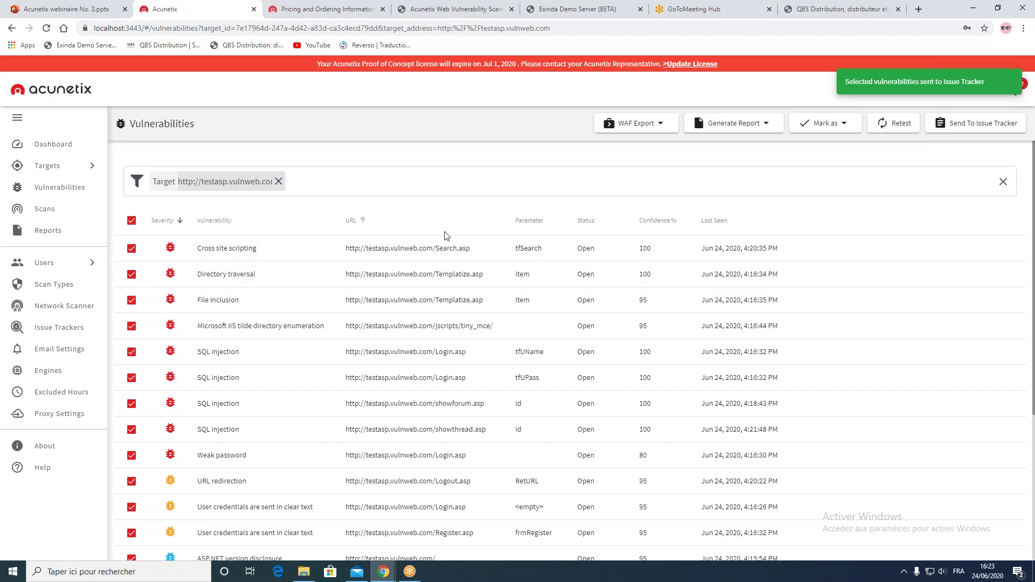
Step: Reload the projetweb issue list in GitLab and look through the newly created Acunetix issues
key(alt+Tab)
click(67, 60)
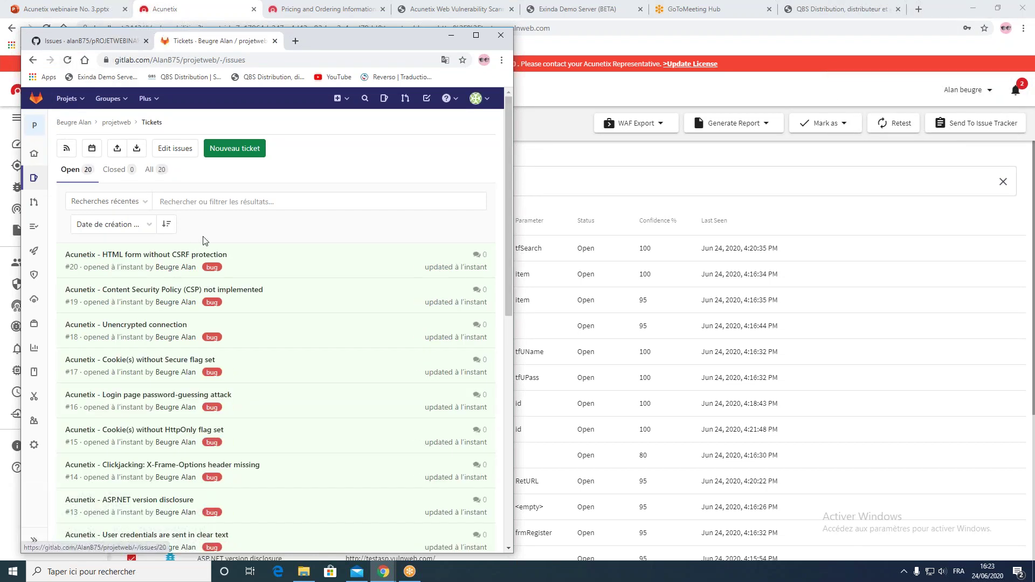
scroll(204, 241, down, 5)
scroll(203, 241, down, 5)
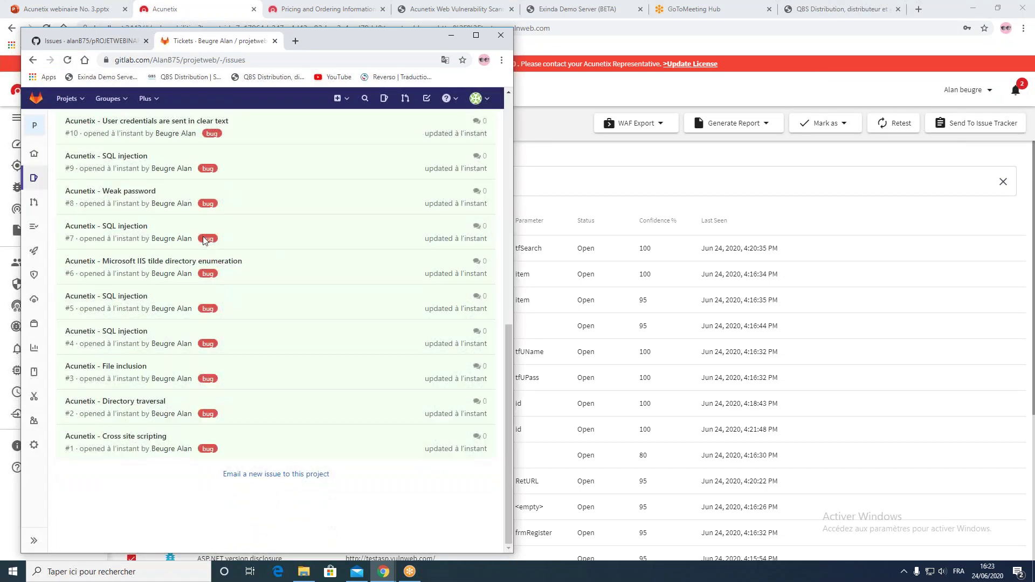
scroll(79, 376, up, 10)
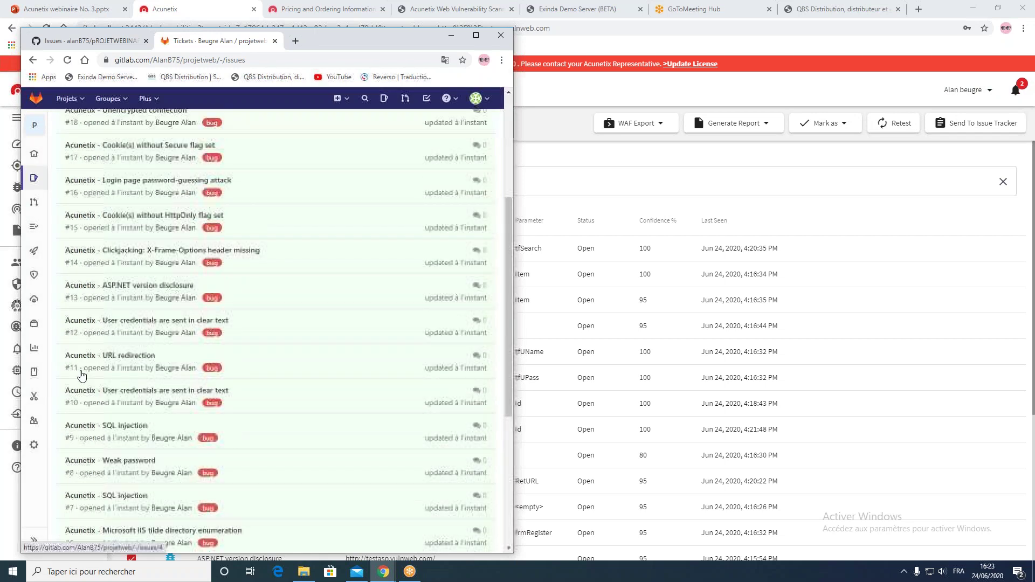
Step: Increase the number of items per page in the Acunetix vulnerabilities list, then select all testasp vulnerabilities and send them to the issue tracker
click(832, 257)
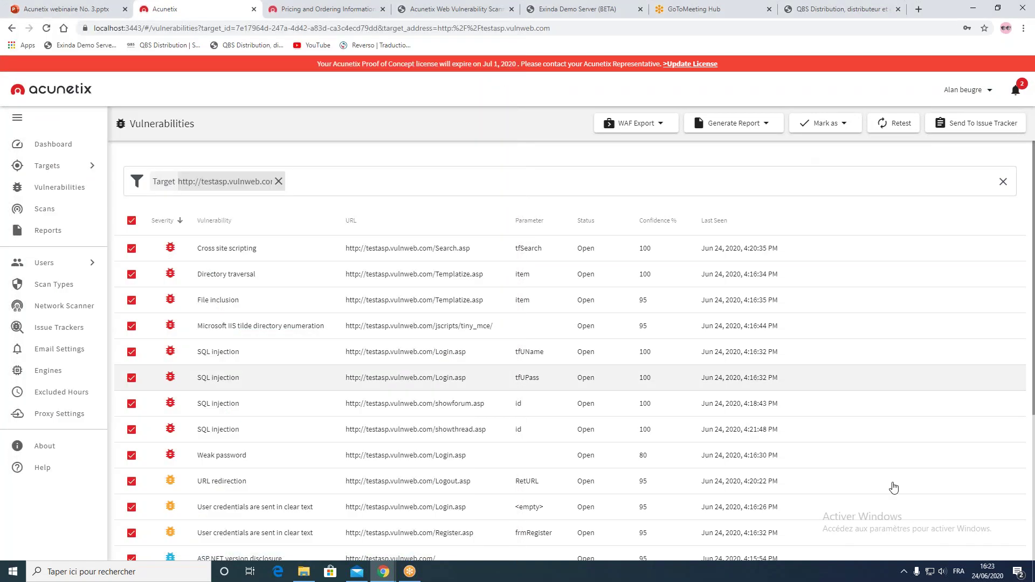
scroll(913, 526, down, 5)
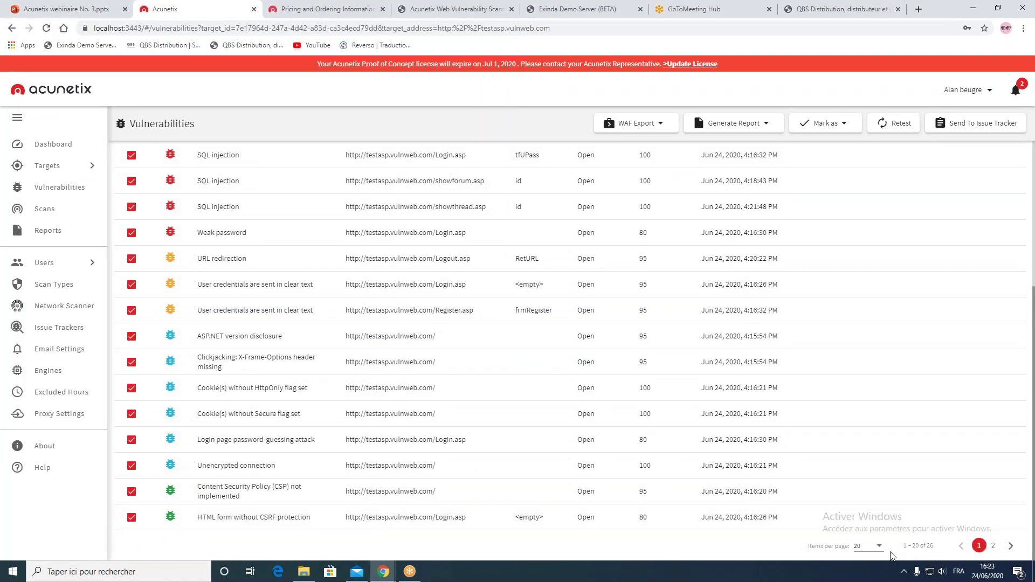
click(870, 546)
click(870, 539)
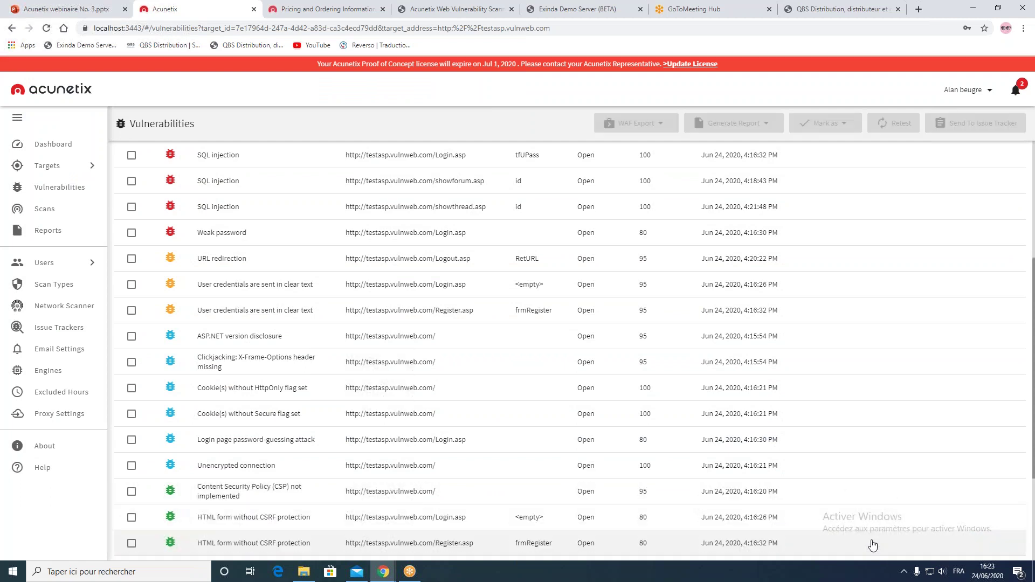
scroll(593, 397, up, 5)
click(131, 221)
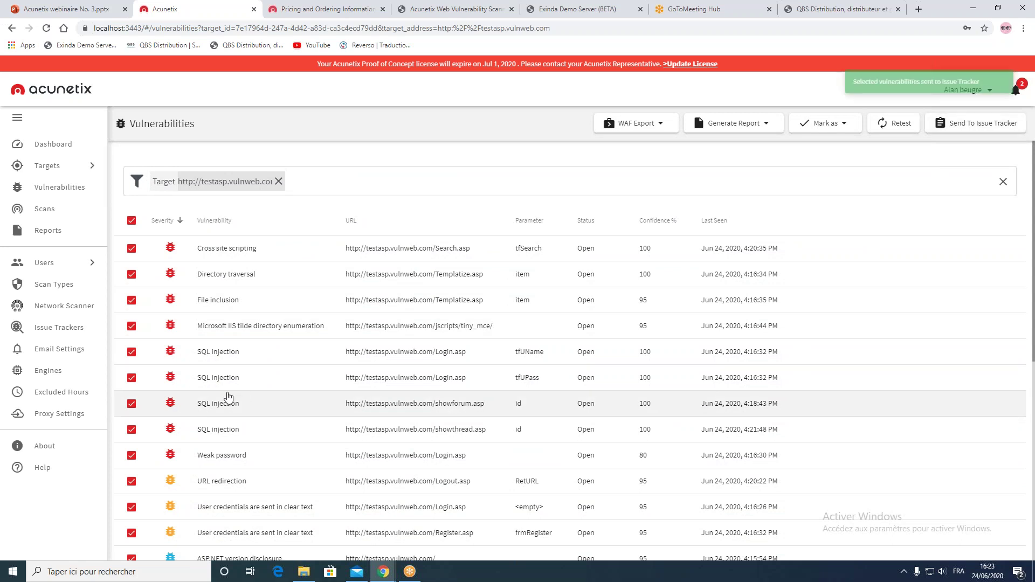
Step: Reload the GitLab project's issues again and review the full list of vulnerabilities received from Acunetix
key(alt+Tab)
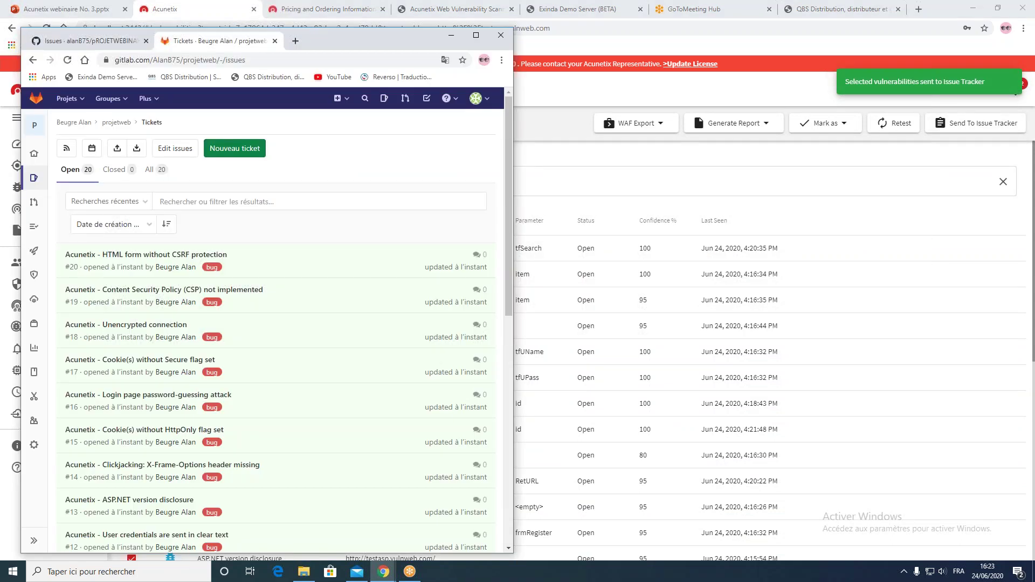
scroll(92, 353, down, 10)
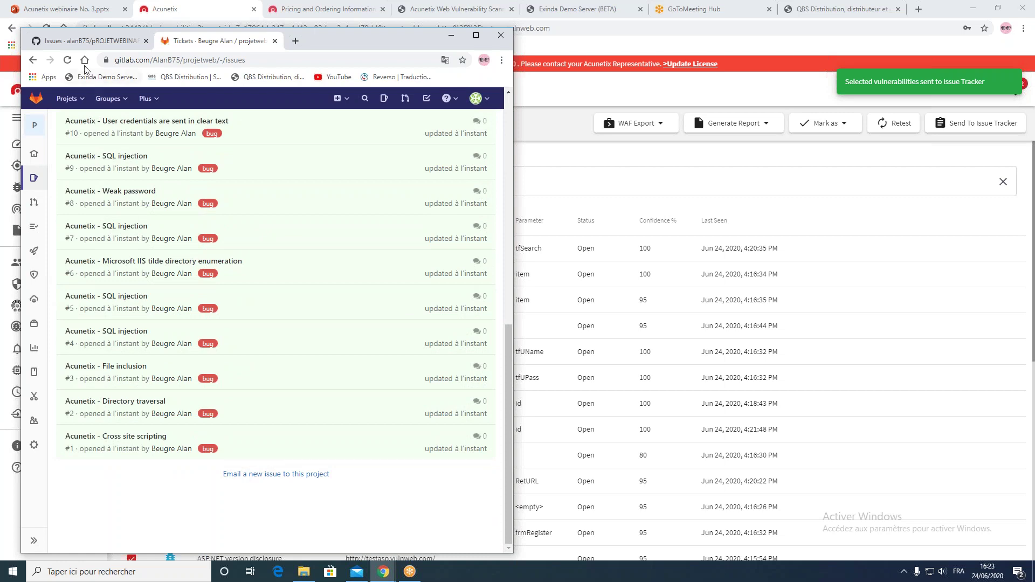
key(F5)
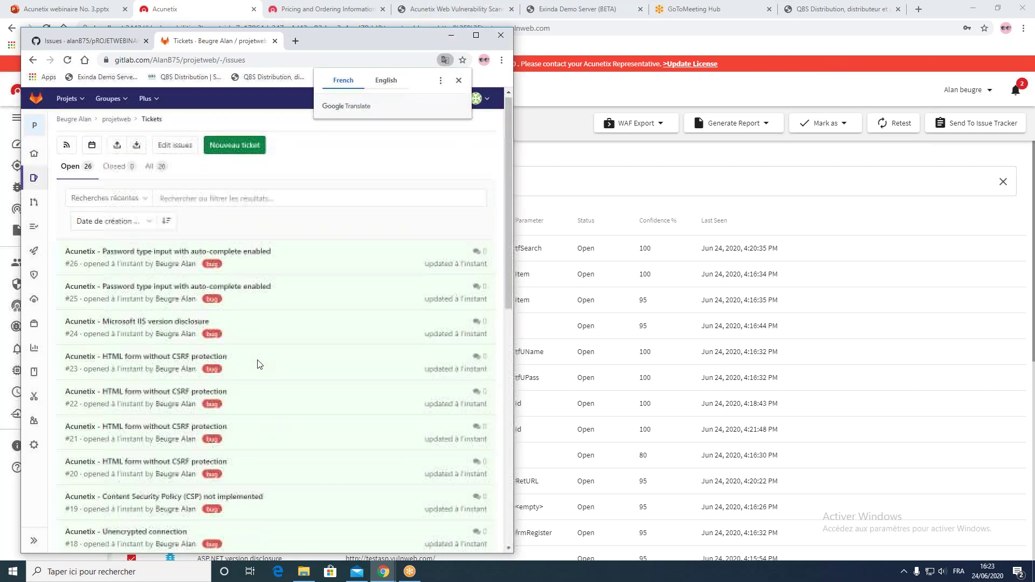
scroll(259, 365, down, 10)
scroll(226, 409, up, 4)
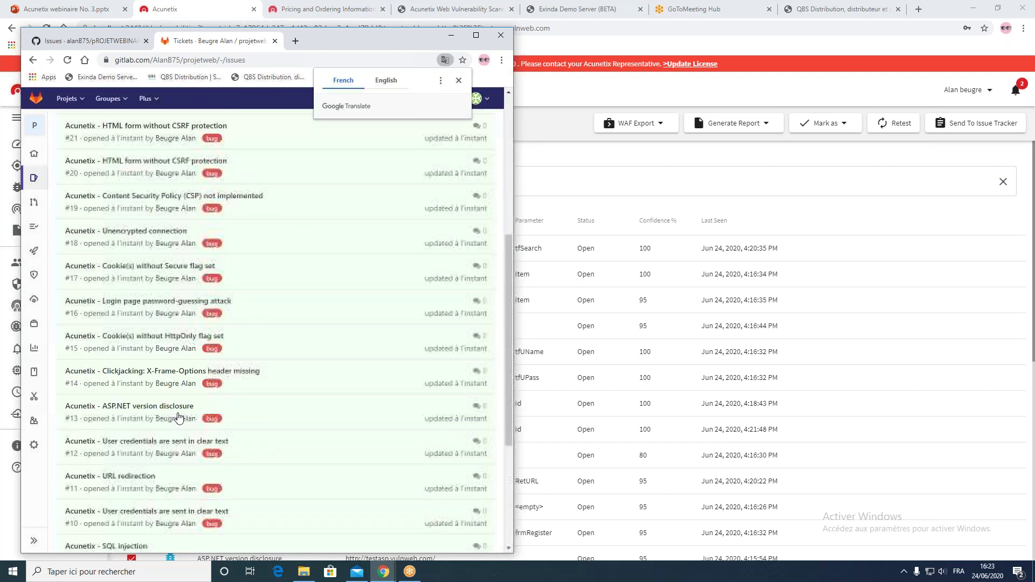
mouse_move(34, 299)
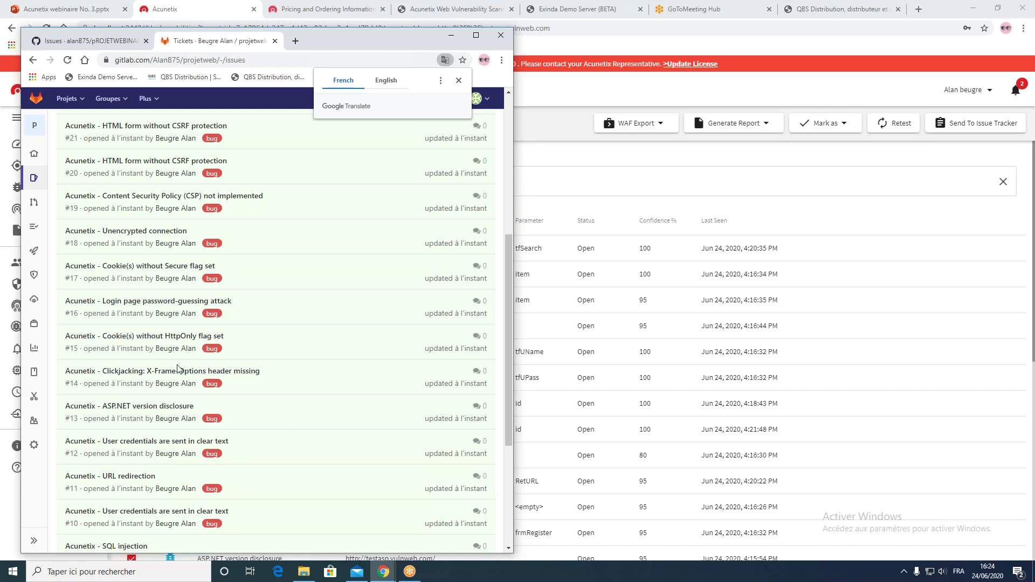
mouse_move(42, 220)
mouse_move(34, 177)
Step: Present the webinar slides from "Issue tracker" to "Vue d'ensemble" in PowerPoint, then switch to the Acunetix pricing page
click(530, 125)
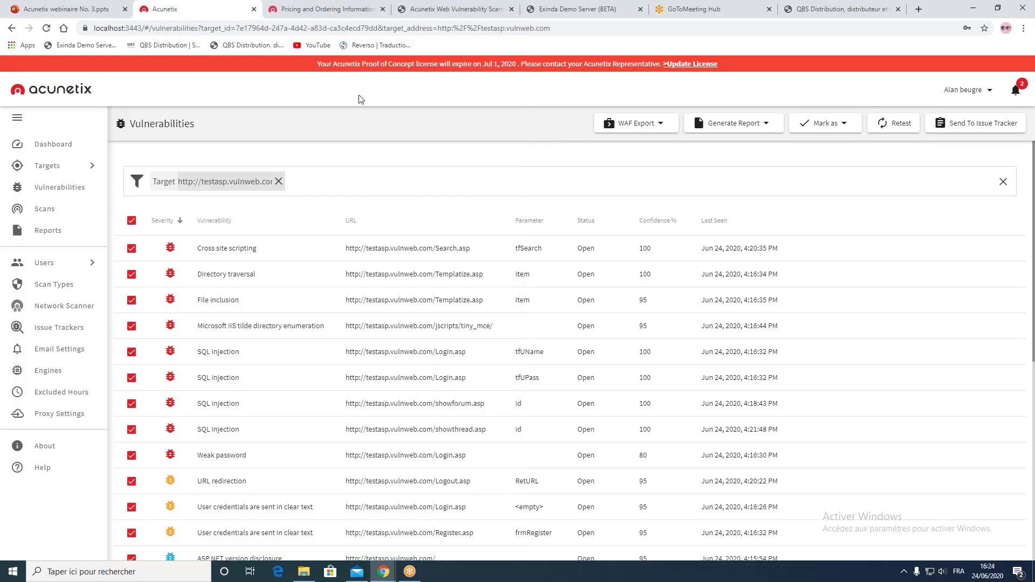
click(60, 10)
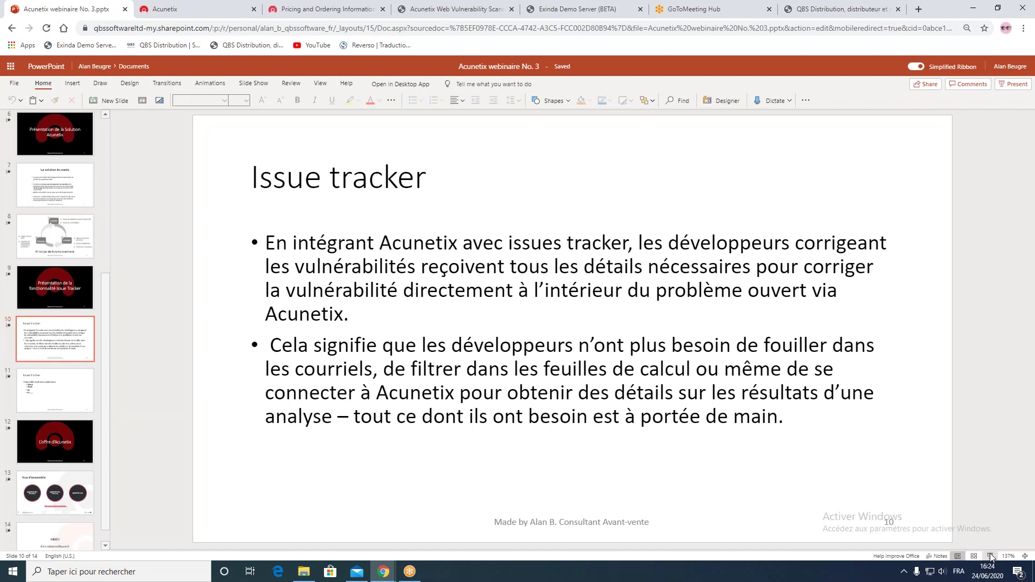
key(shift+F5)
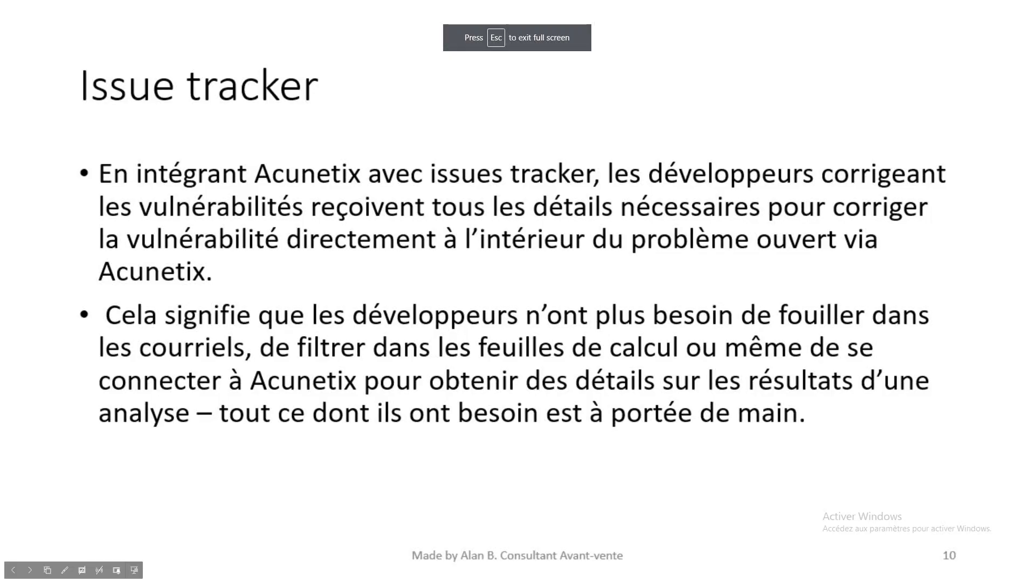
key(Right)
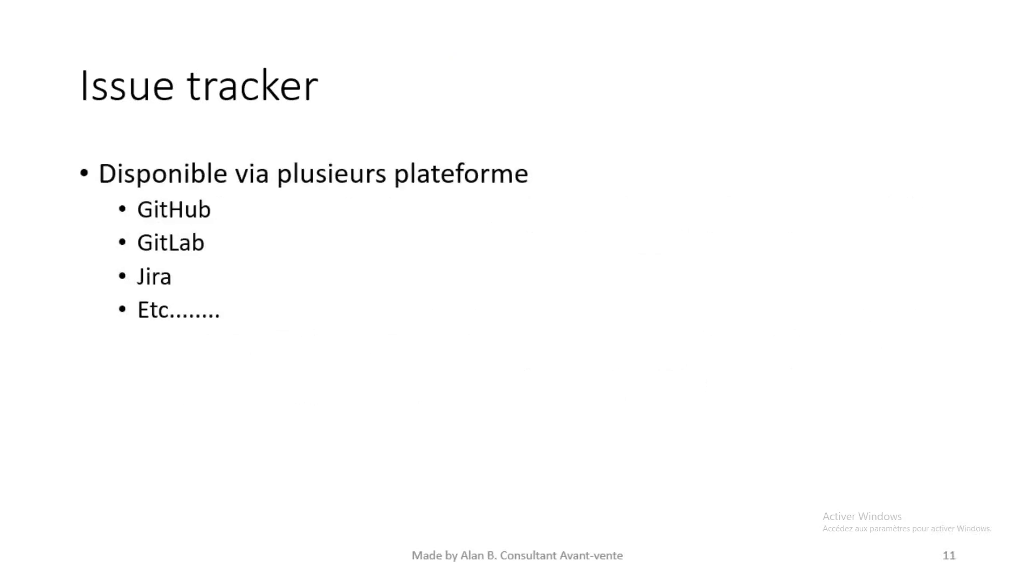
key(Right)
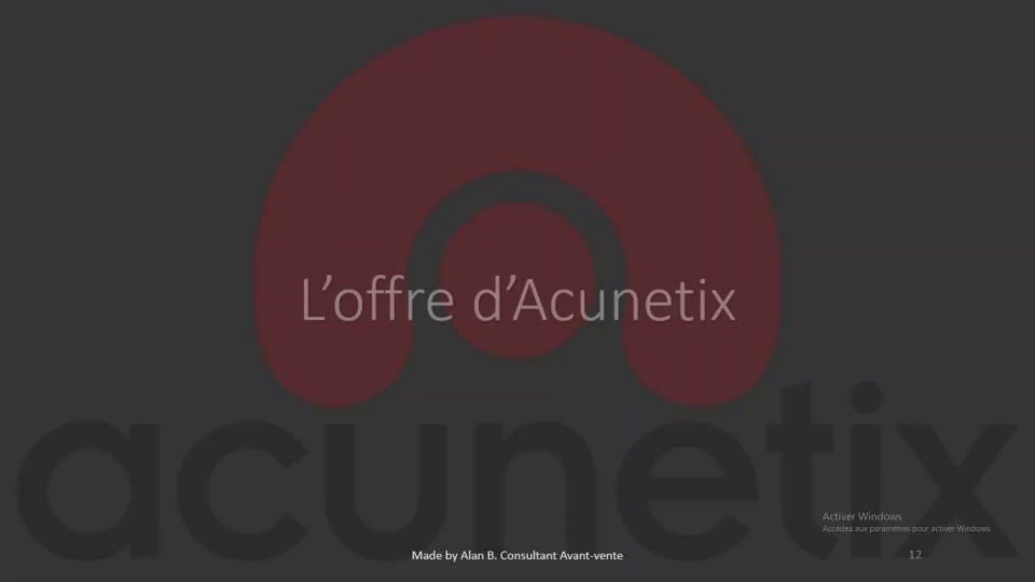
key(Right)
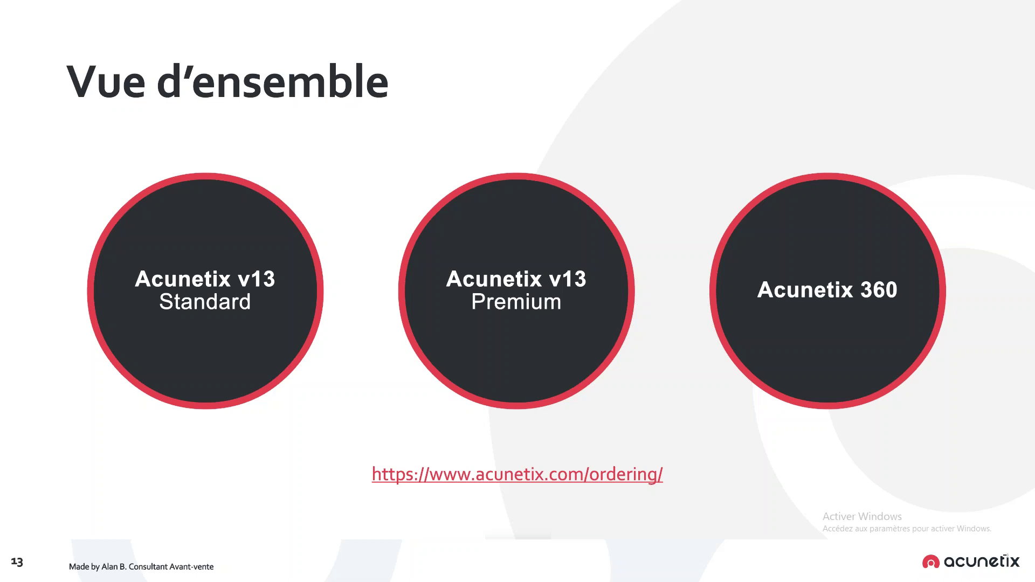
key(Escape)
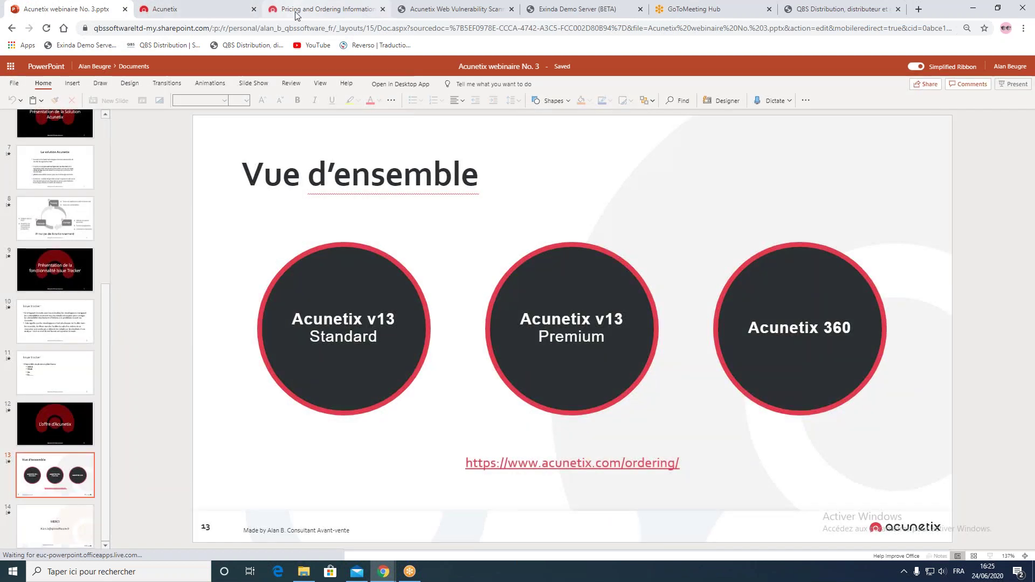
click(296, 10)
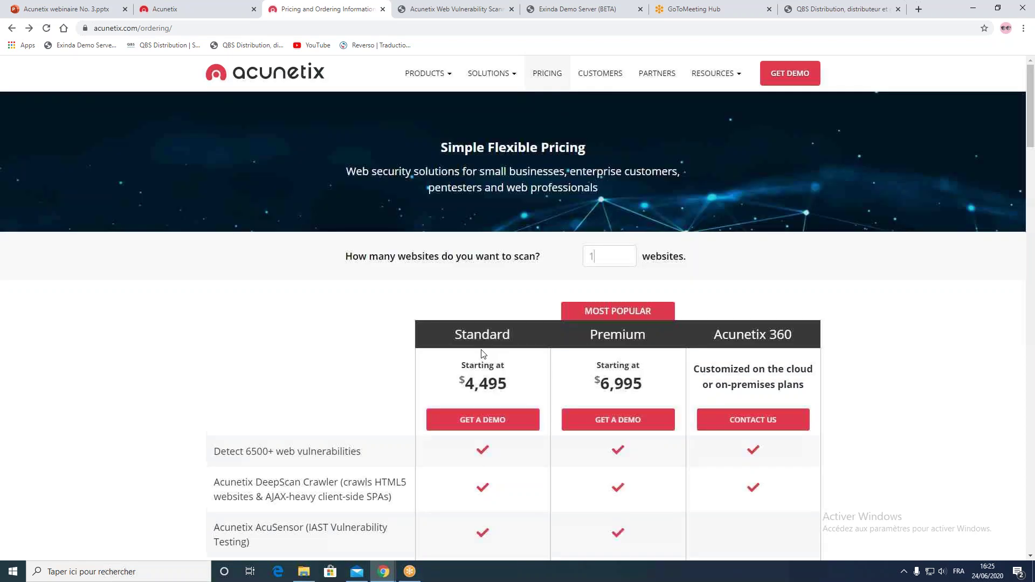
Step: Compare the features included in the Standard, Premium and Acunetix 360 plans in the pricing table
scroll(480, 356, down, 2)
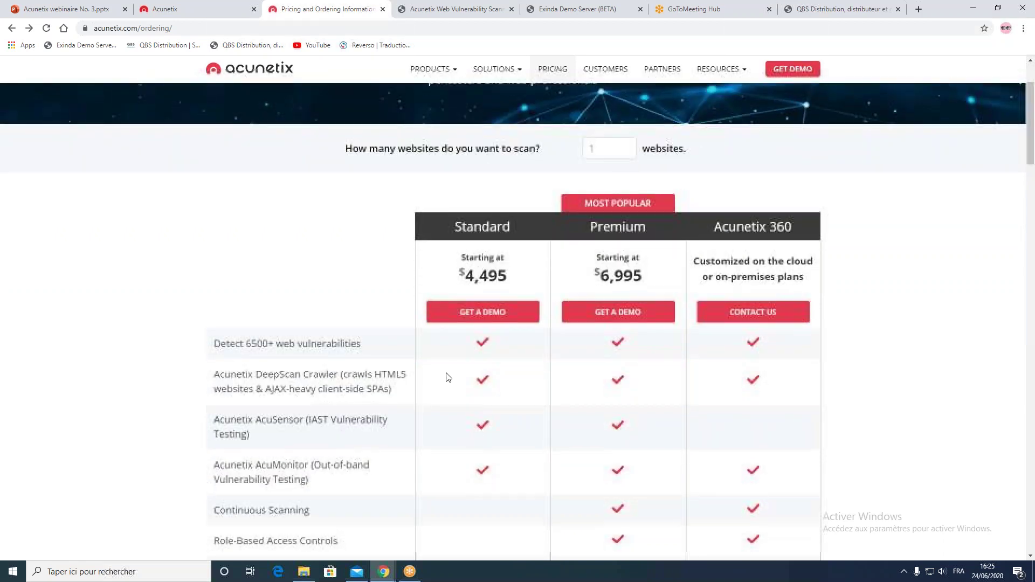
scroll(440, 346, down, 4)
scroll(440, 345, down, 2)
scroll(439, 345, up, 6)
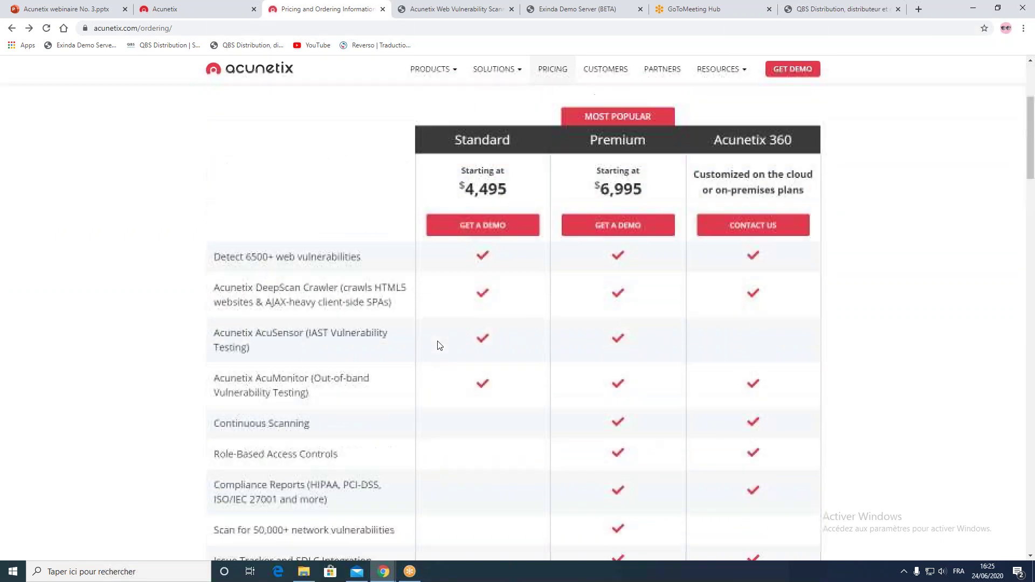
scroll(483, 352, down, 5)
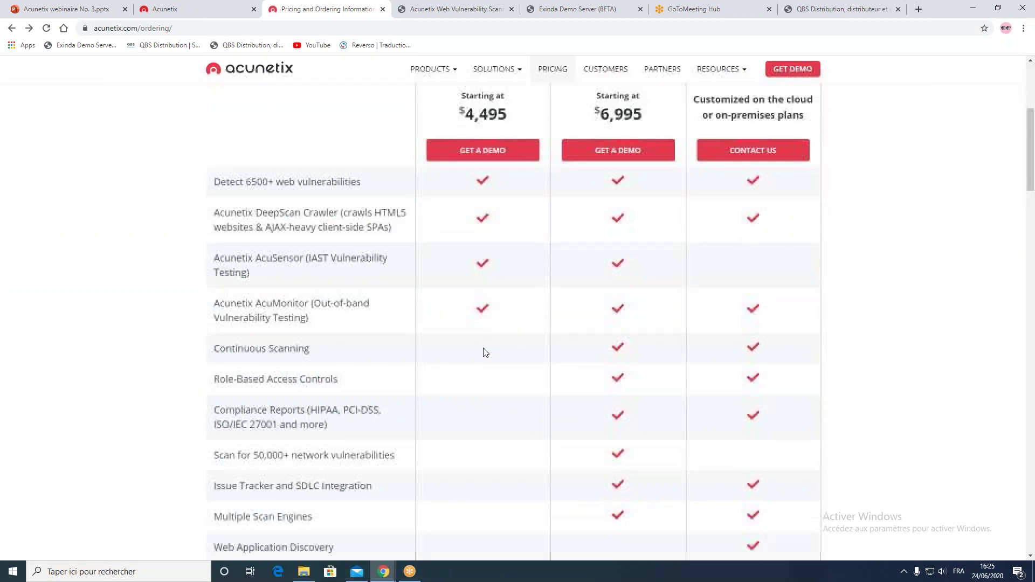
scroll(537, 389, up, 6)
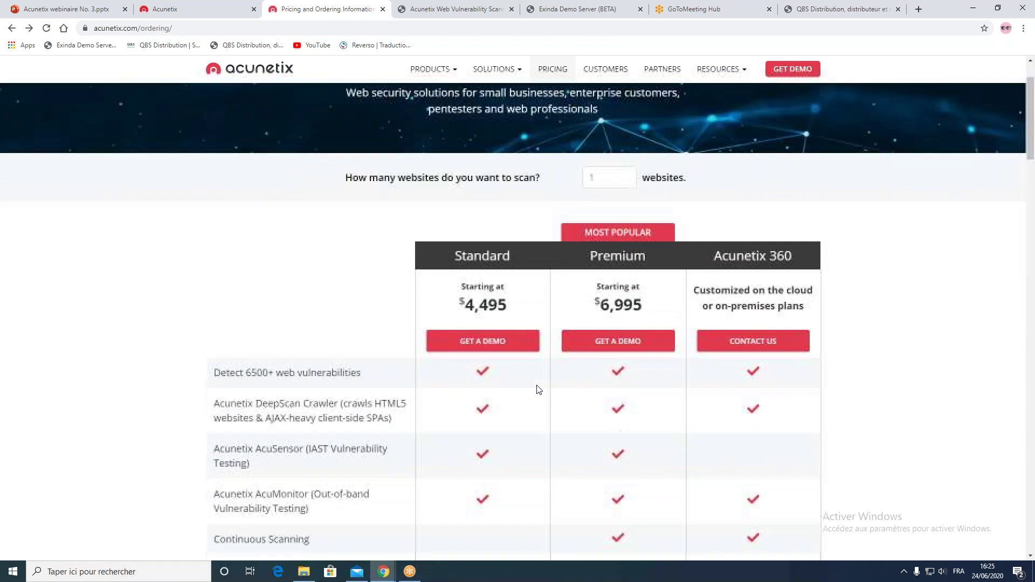
scroll(537, 389, down, 3)
scroll(537, 389, up, 3)
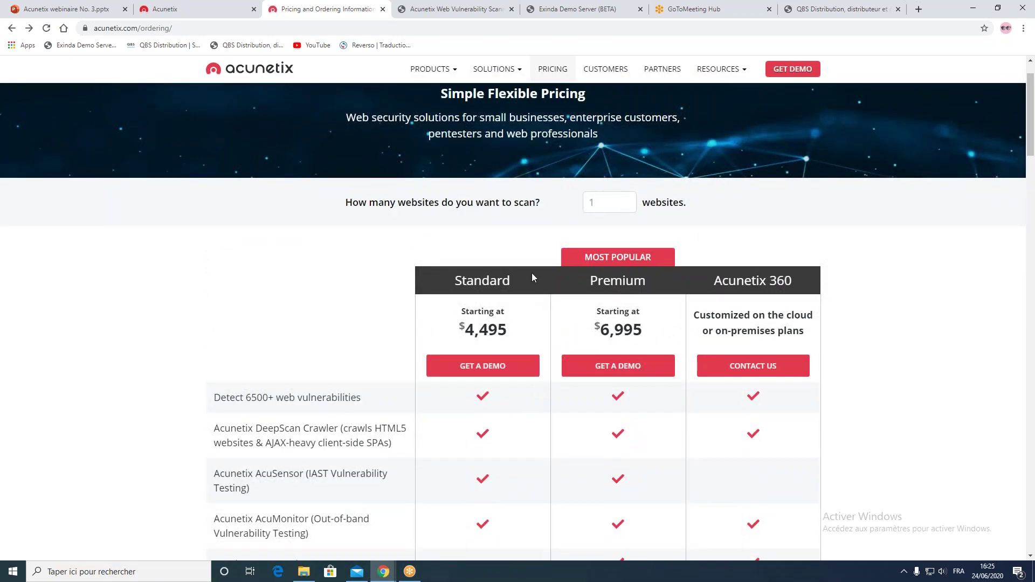
Step: Set the number of websites to scan to 5 on the pricing page
key(BackSpace)
text(2)
key(BackSpace)
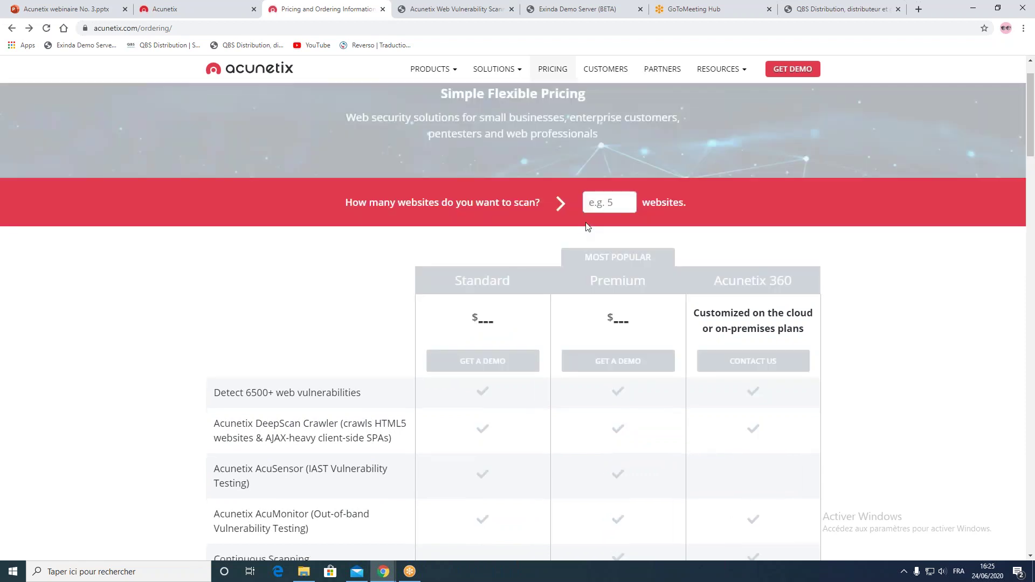
text(5)
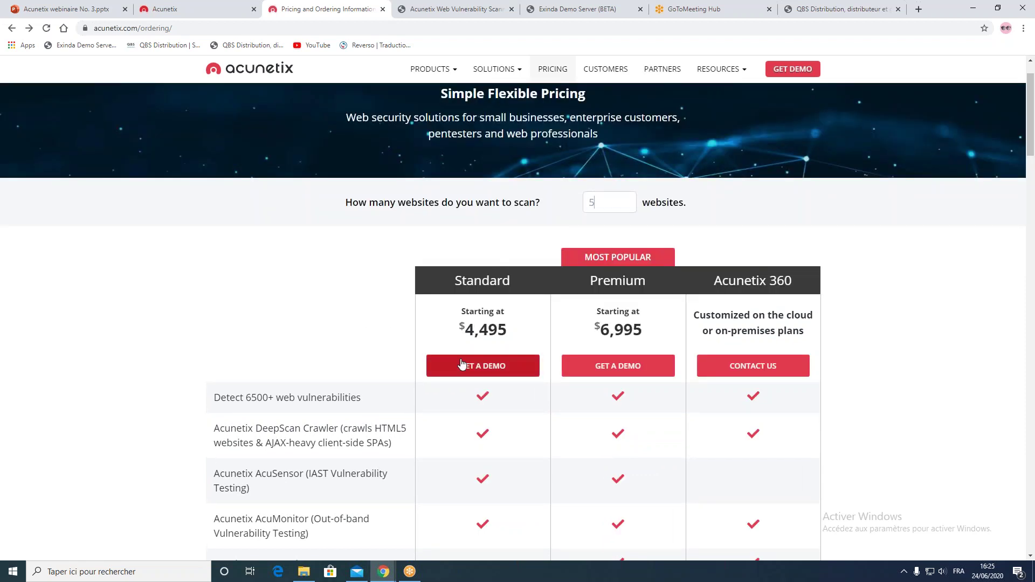
Step: Review the Full Feature List of the three plans and set the number of websites to scan to 6
scroll(478, 381, down, 1)
scroll(511, 459, down, 10)
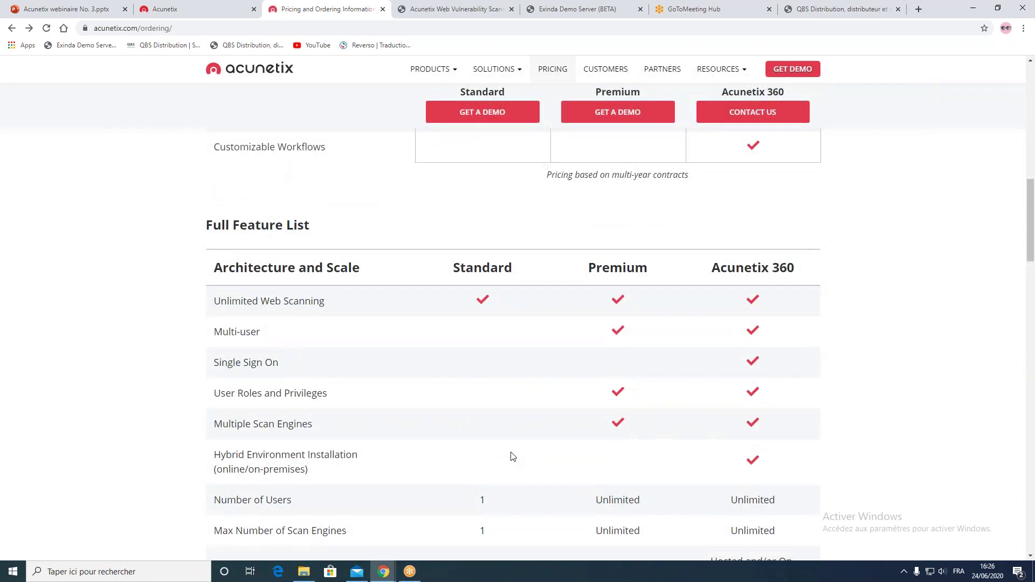
scroll(512, 457, down, 4)
scroll(513, 456, down, 5)
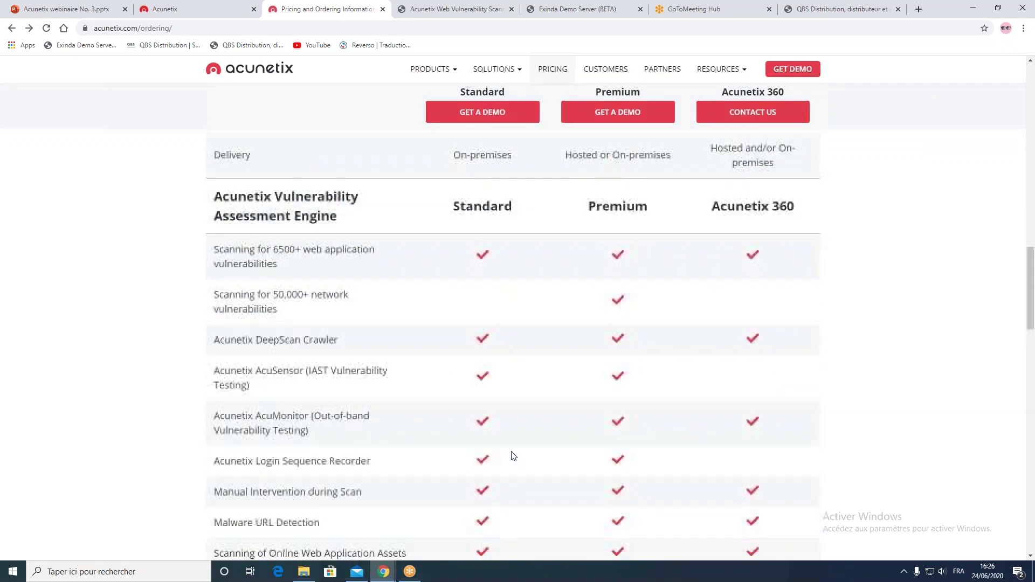
scroll(513, 456, up, 15)
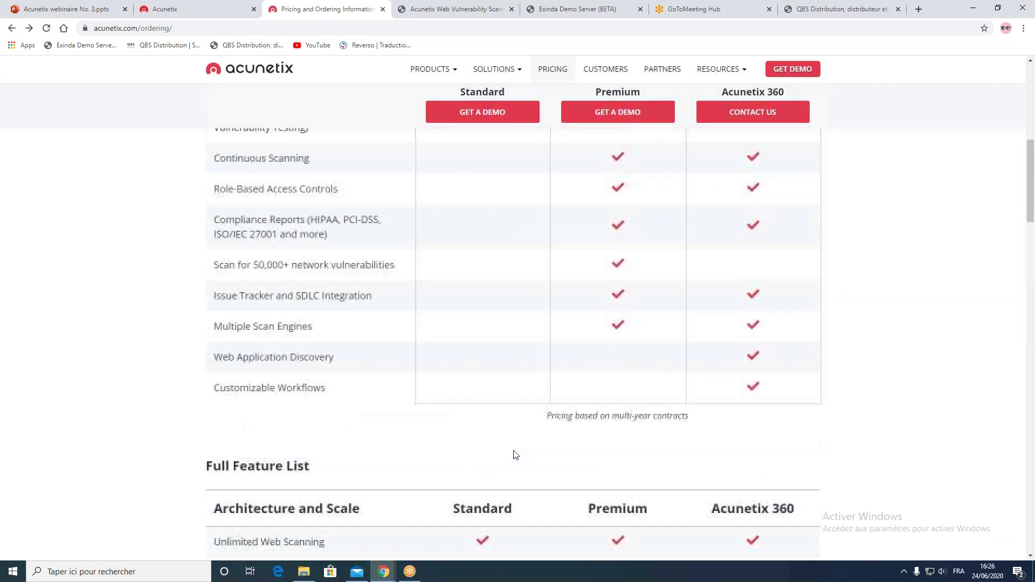
scroll(514, 455, up, 1)
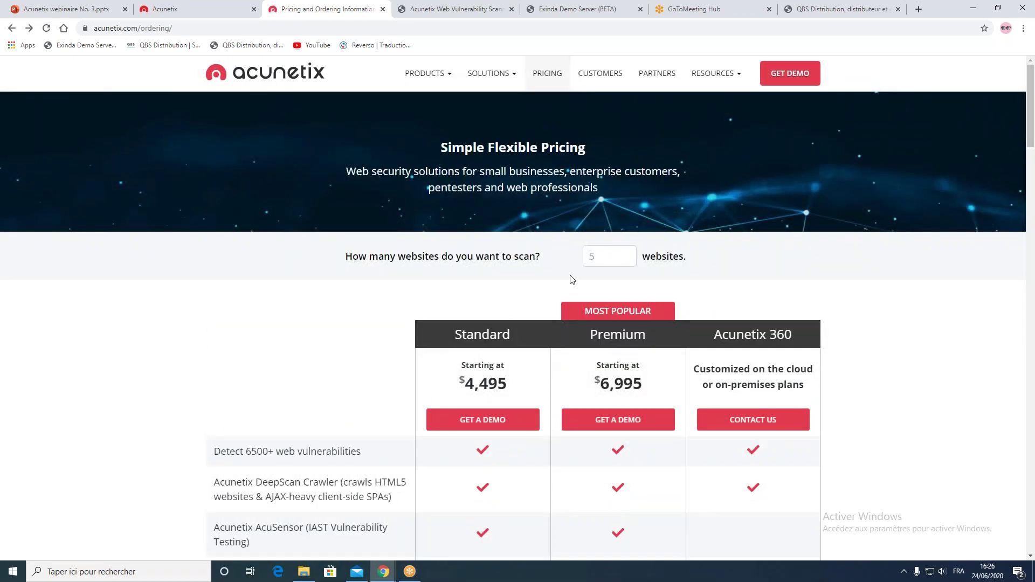
text(6)
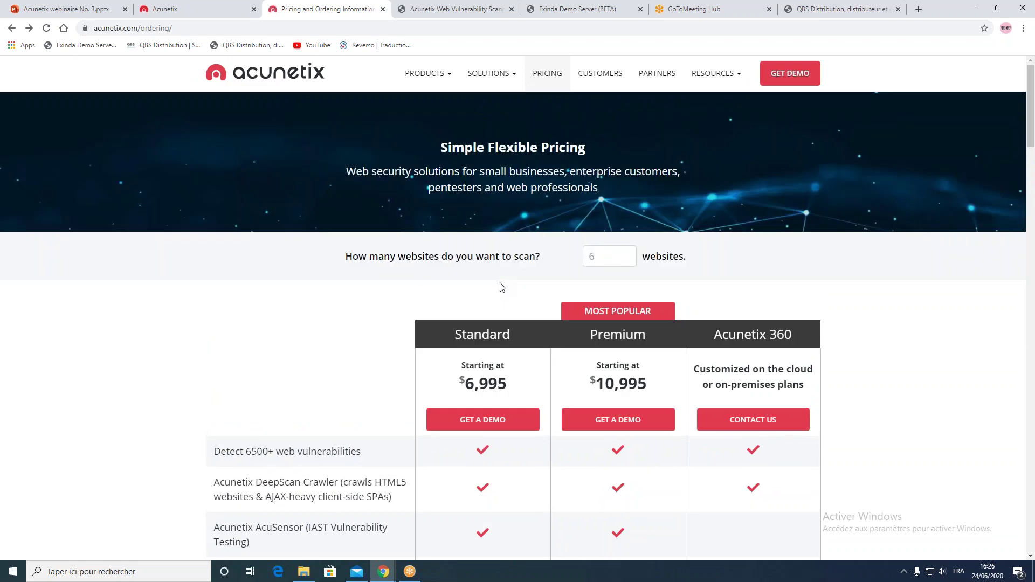